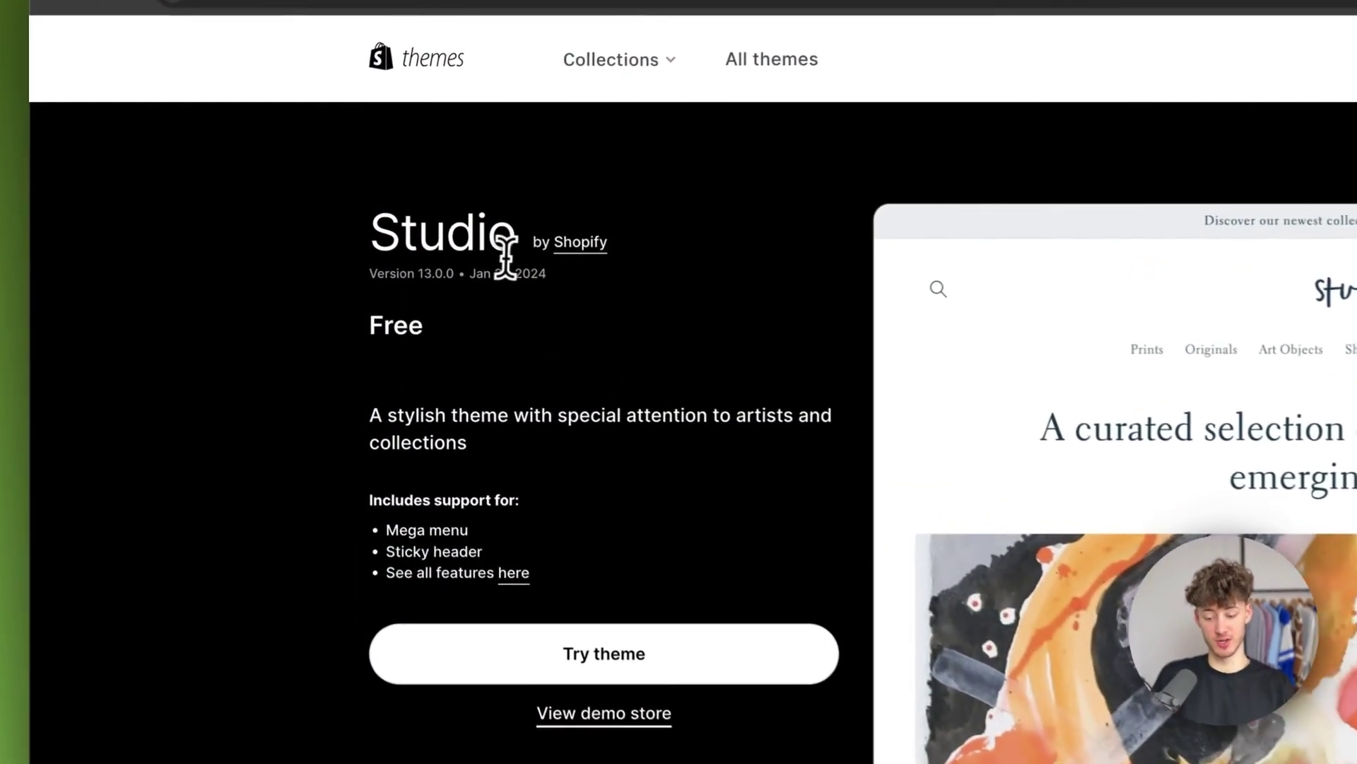
# - Look over the free Studio theme page, then add Studio 13.0.0 to the Theme library
pyautogui.doubleClick(322, 266)
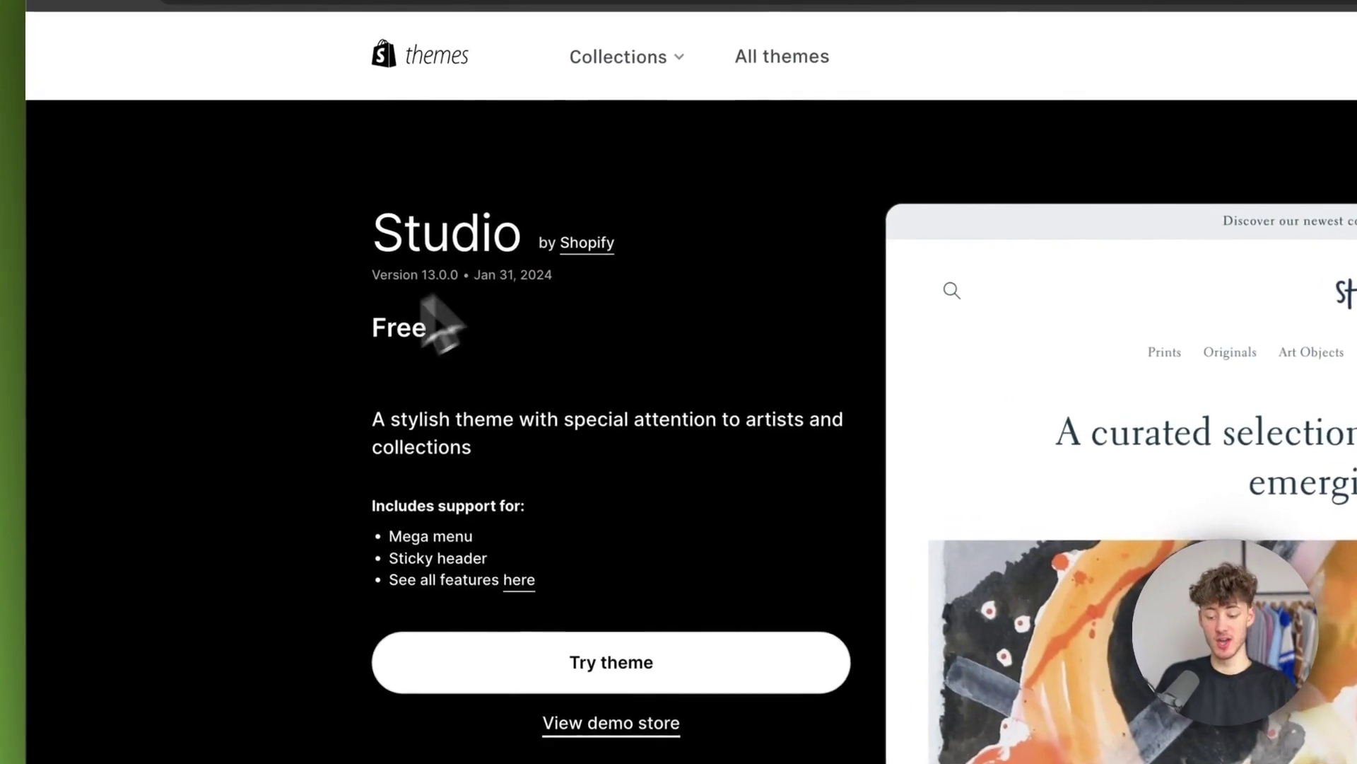
pyautogui.click(526, 373)
pyautogui.scroll(-3, 673, 494)
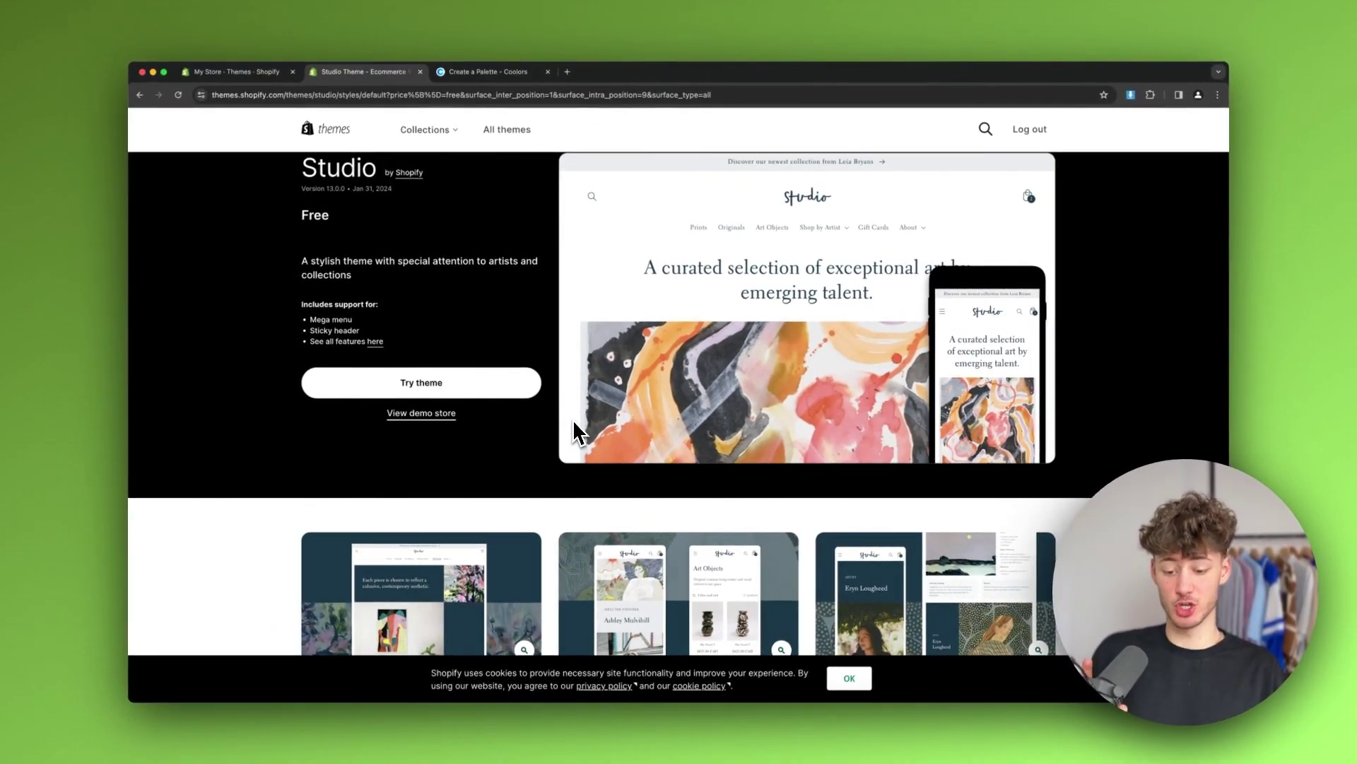
pyautogui.scroll(2, 588, 269)
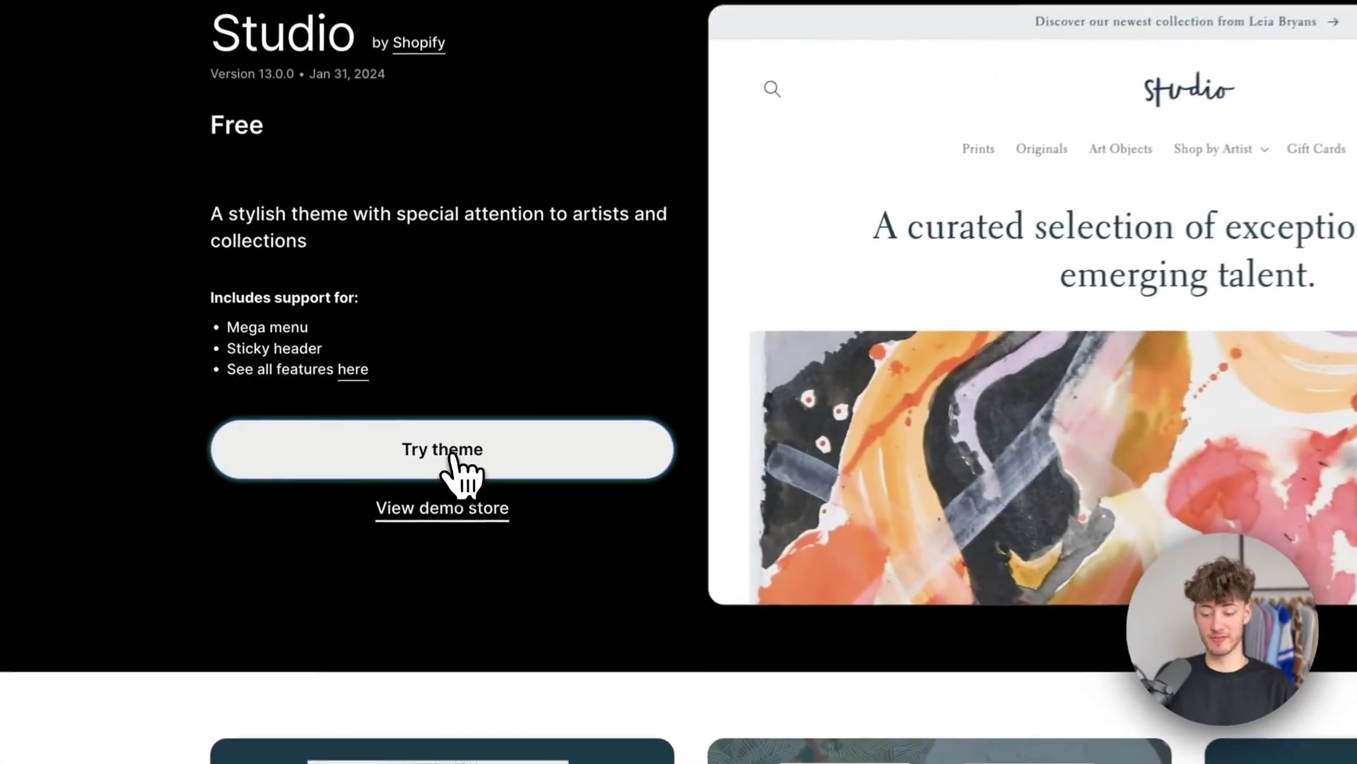
pyautogui.click(429, 436)
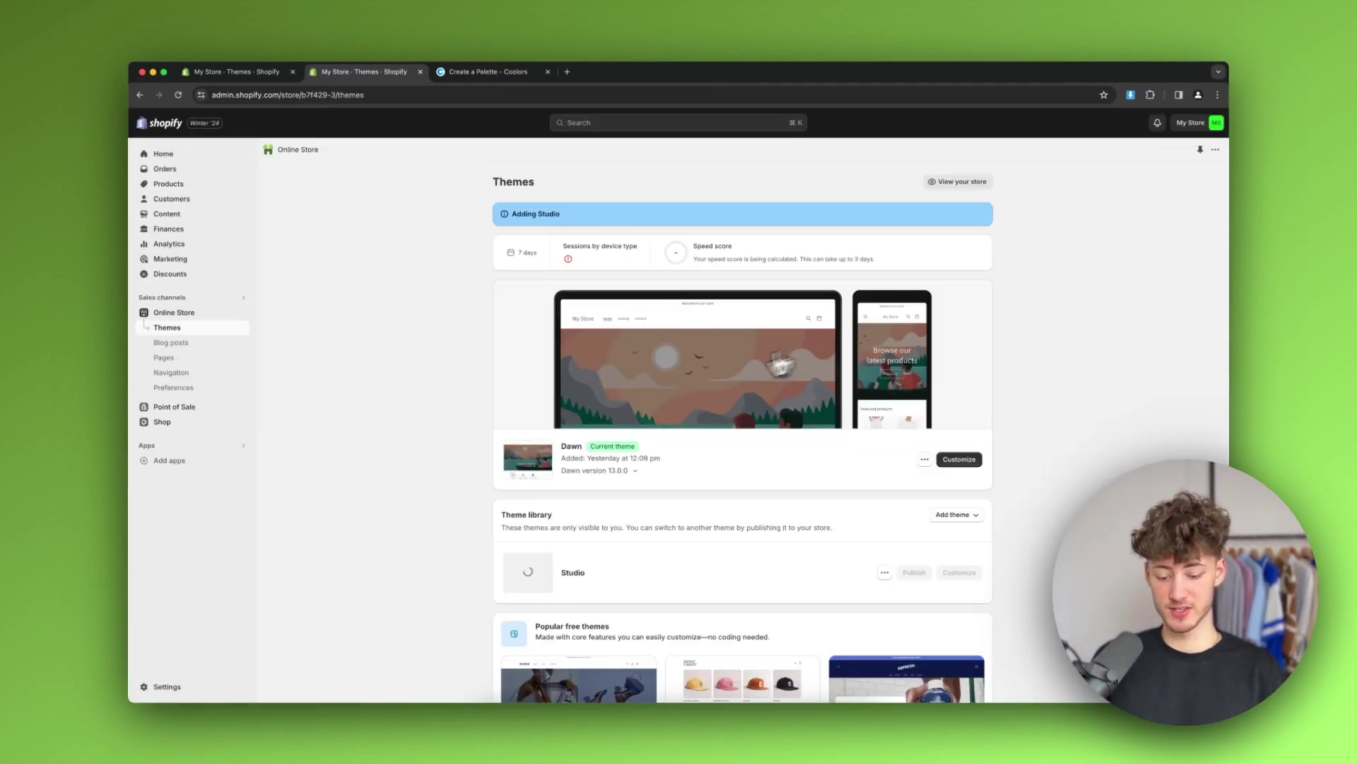
pyautogui.scroll(-2, 796, 524)
pyautogui.scroll(-2, 971, 556)
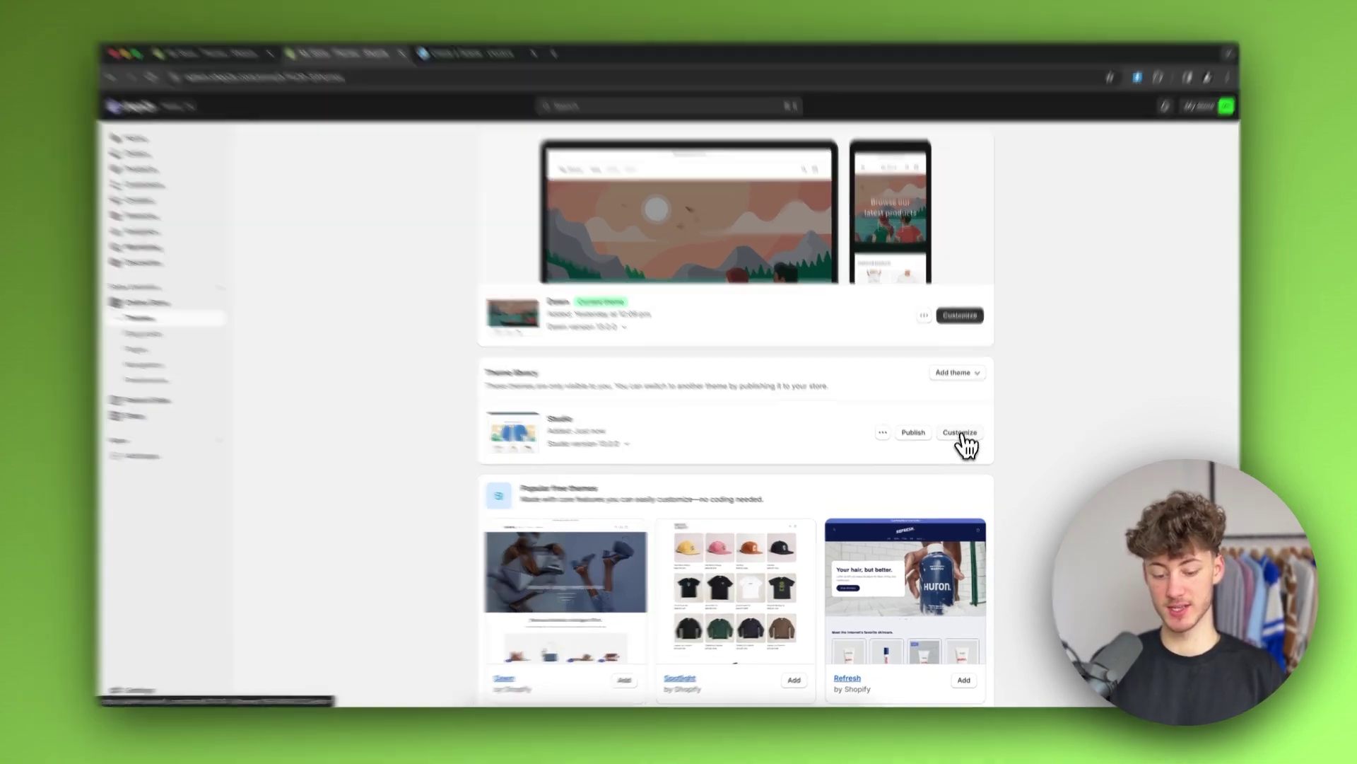
# - Open Studio in the theme editor and scroll its home page preview down and back up
pyautogui.click(961, 438)
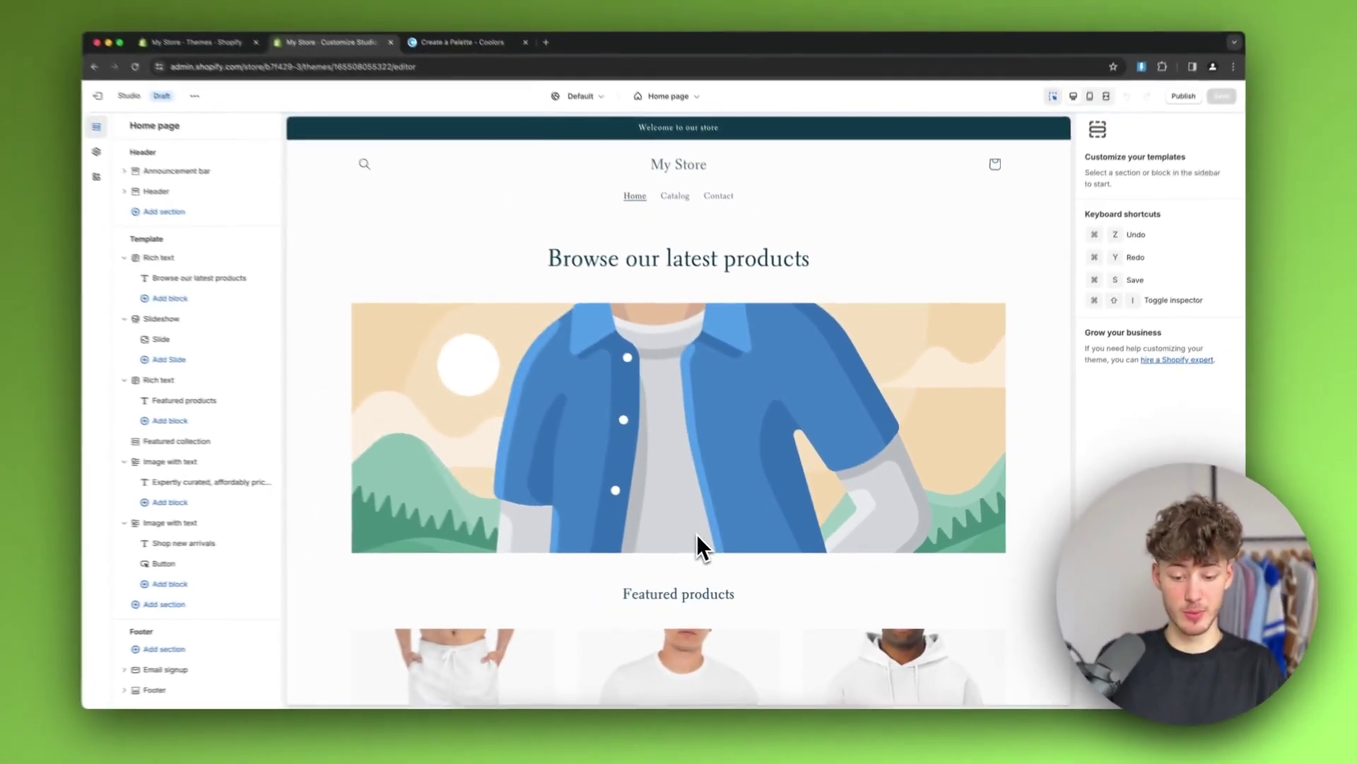
pyautogui.scroll(-8, 697, 534)
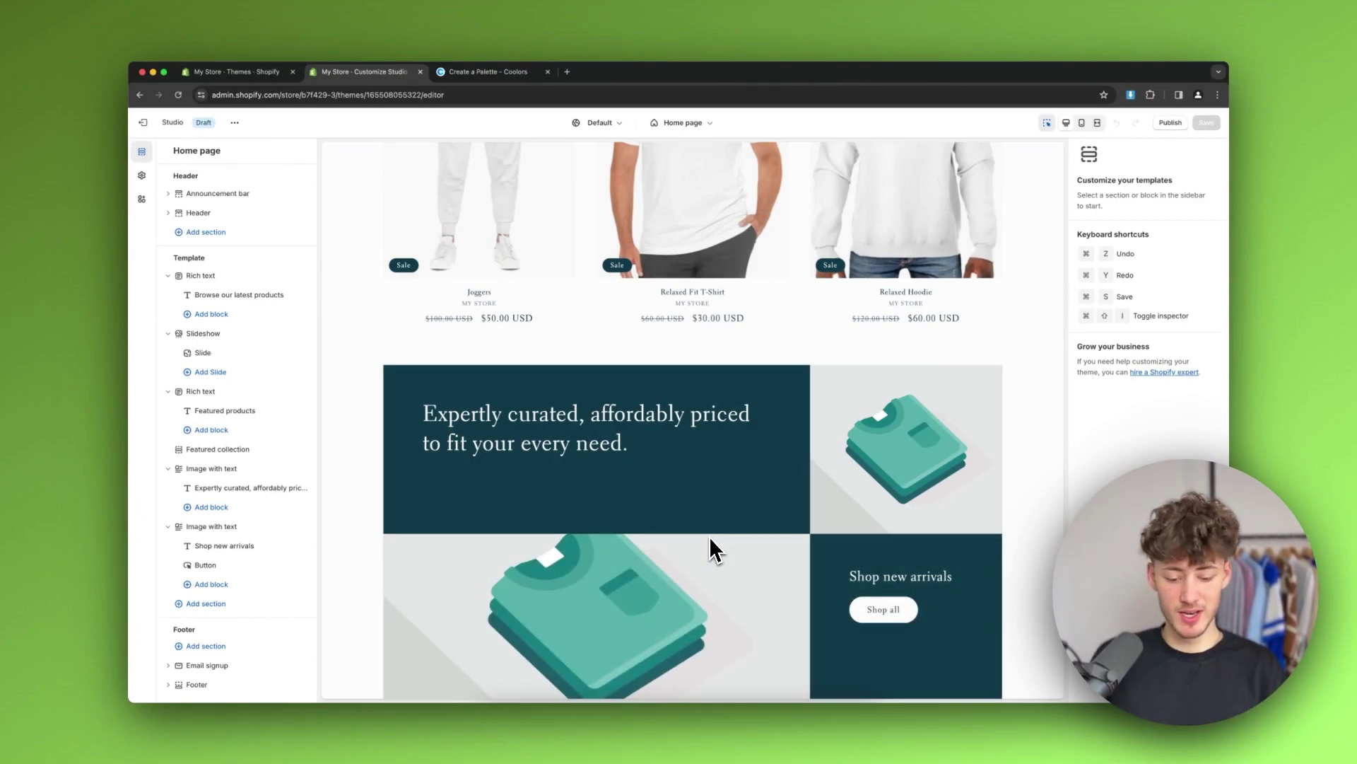
pyautogui.scroll(-4, 710, 547)
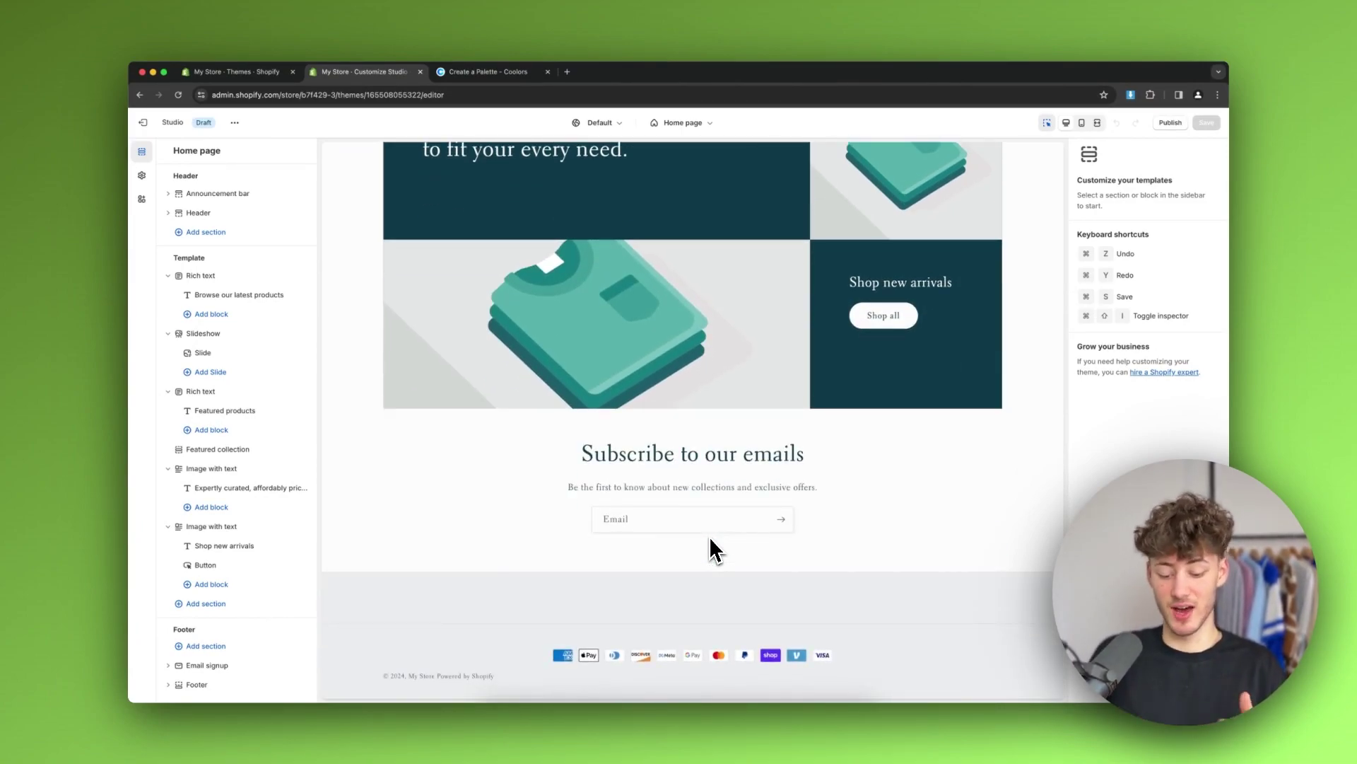
pyautogui.scroll(6, 710, 536)
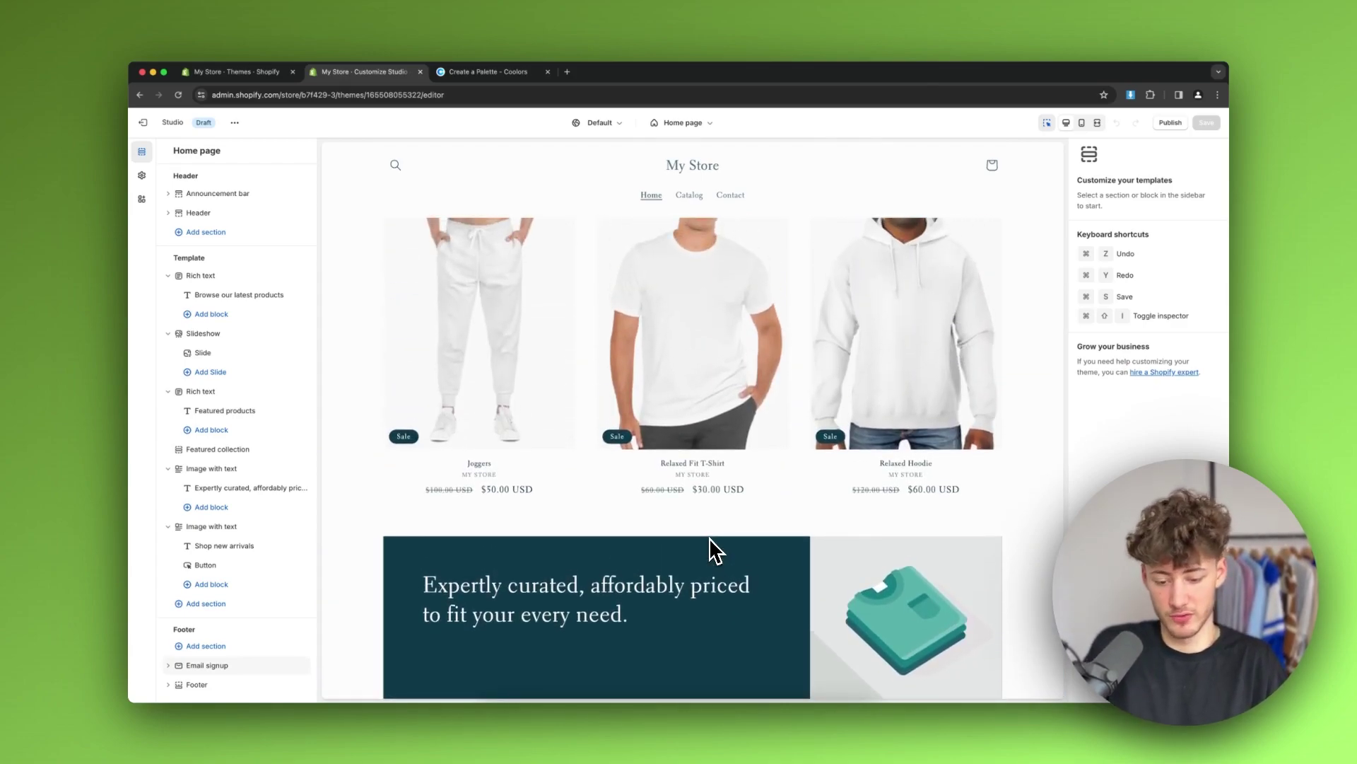
pyautogui.scroll(5, 710, 537)
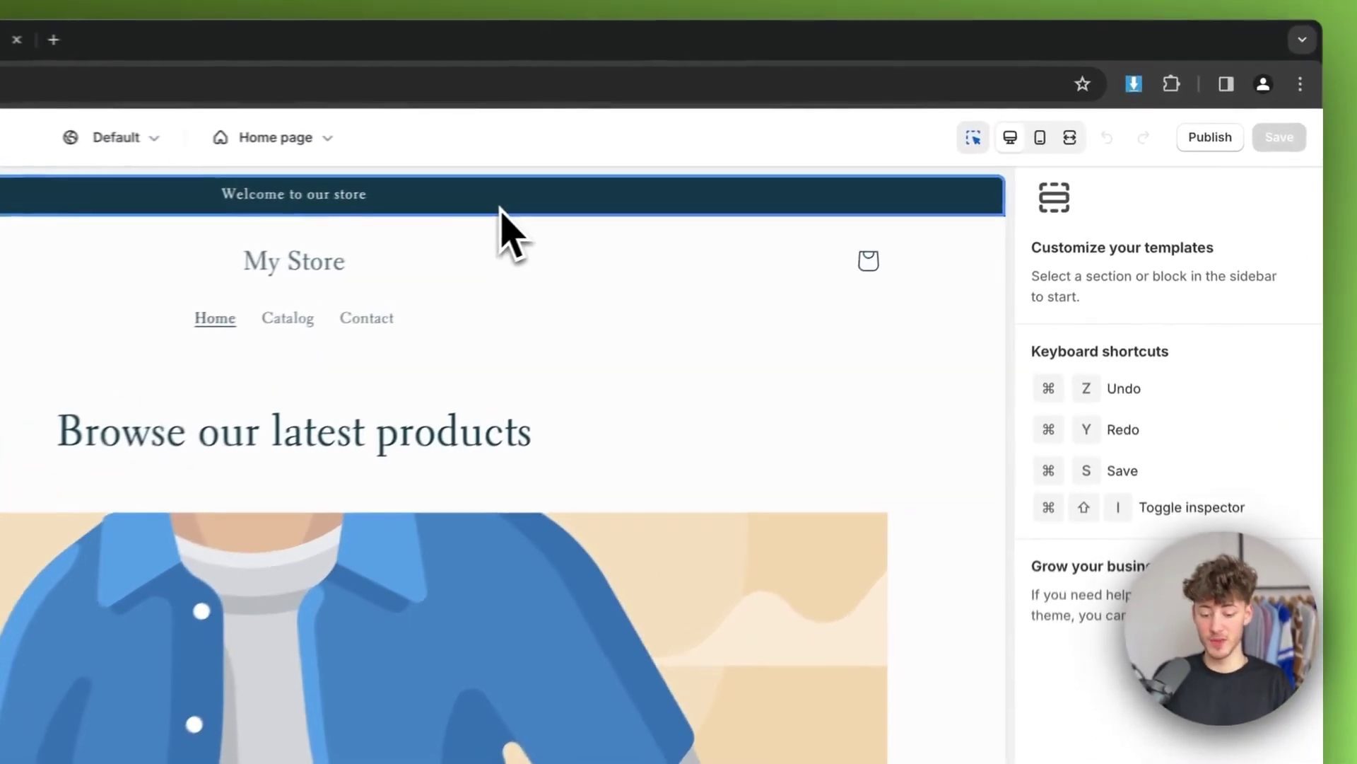
# - Select the announcement bar, Header and 'Browse our latest products' heading in the preview
pyautogui.click(802, 161)
pyautogui.click(811, 202)
pyautogui.click(567, 473)
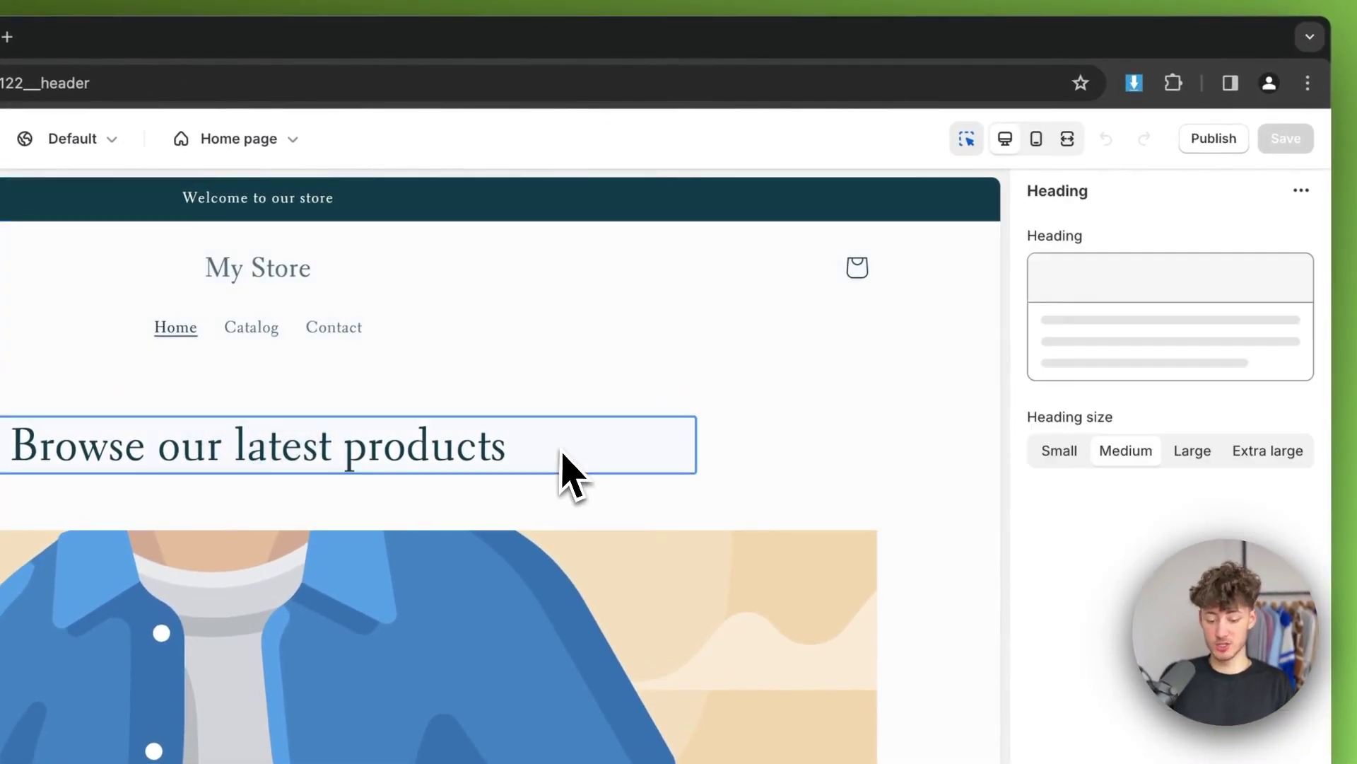
pyautogui.click(518, 294)
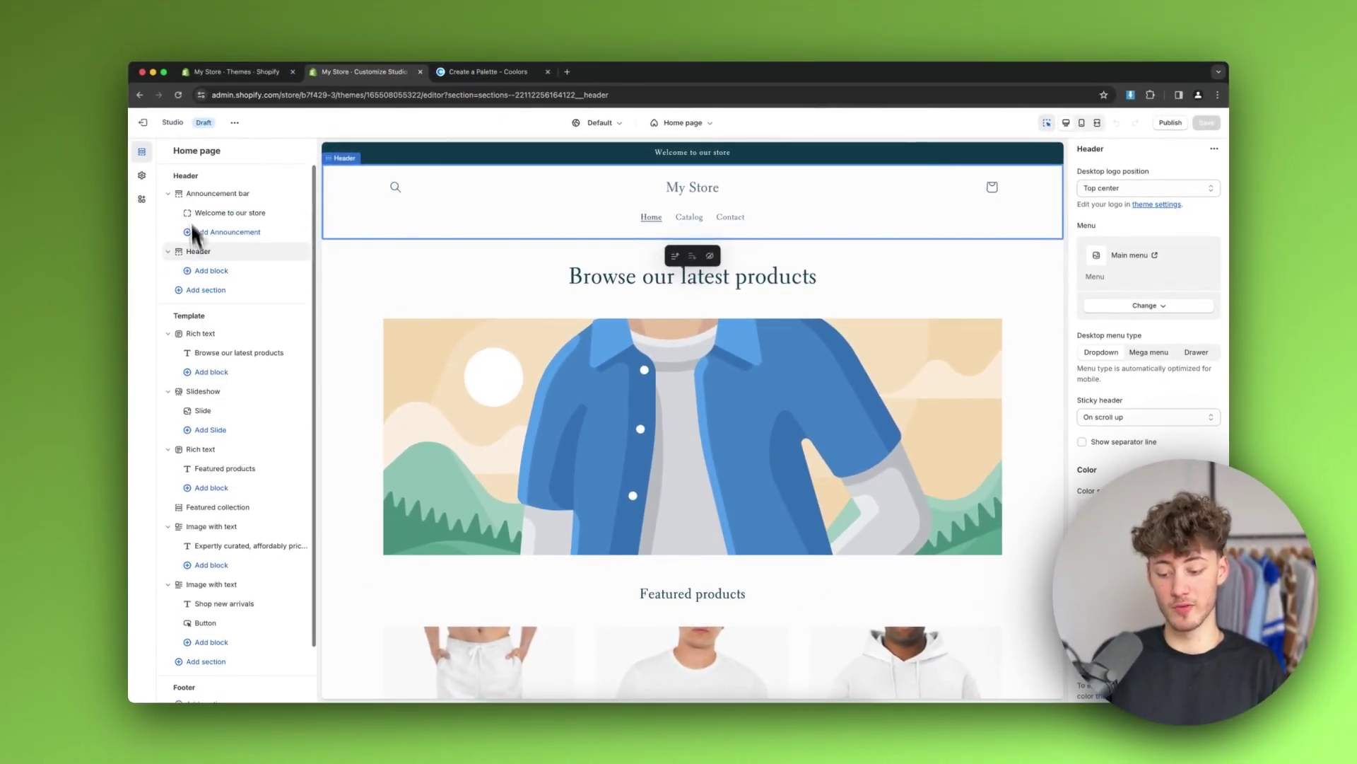
# - Select the first Rich text section, glancing at its block list and the page picker
pyautogui.click(227, 341)
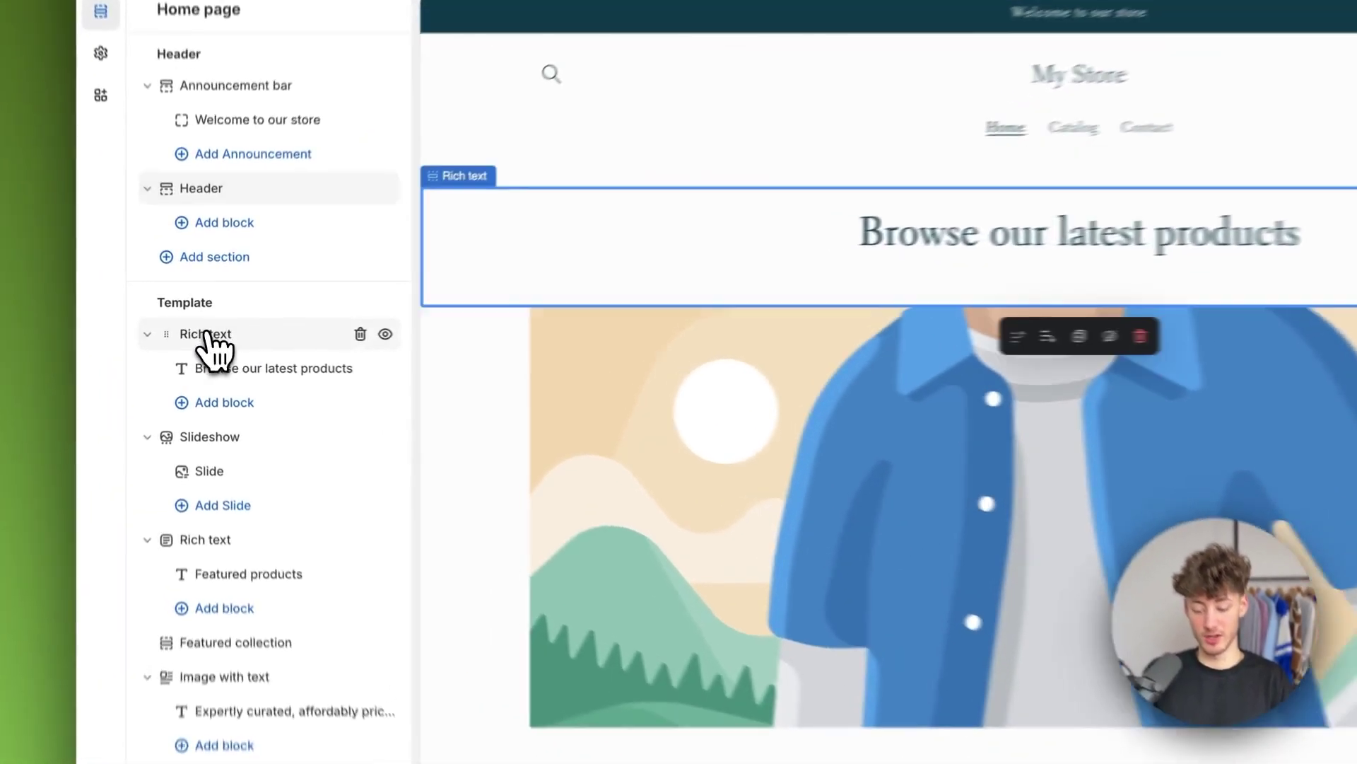
pyautogui.click(224, 375)
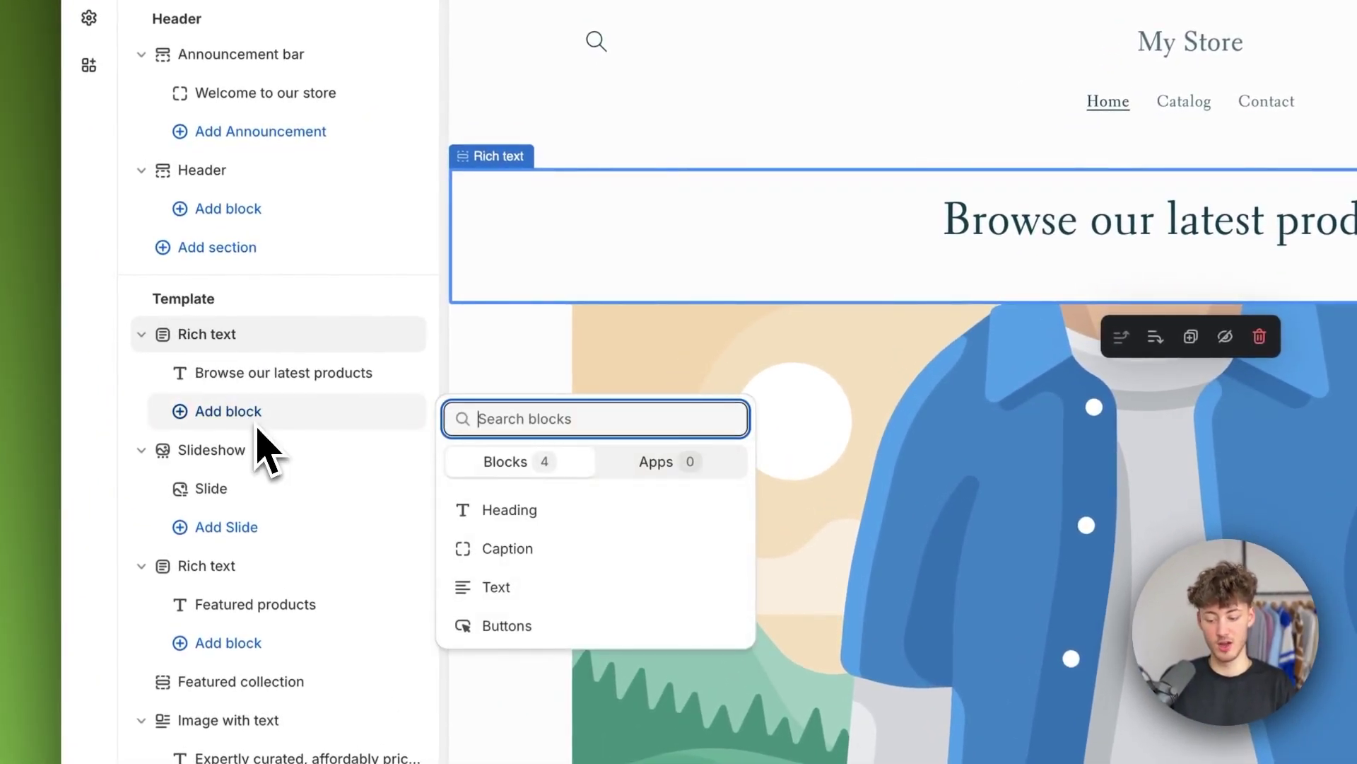
pyautogui.press('Escape')
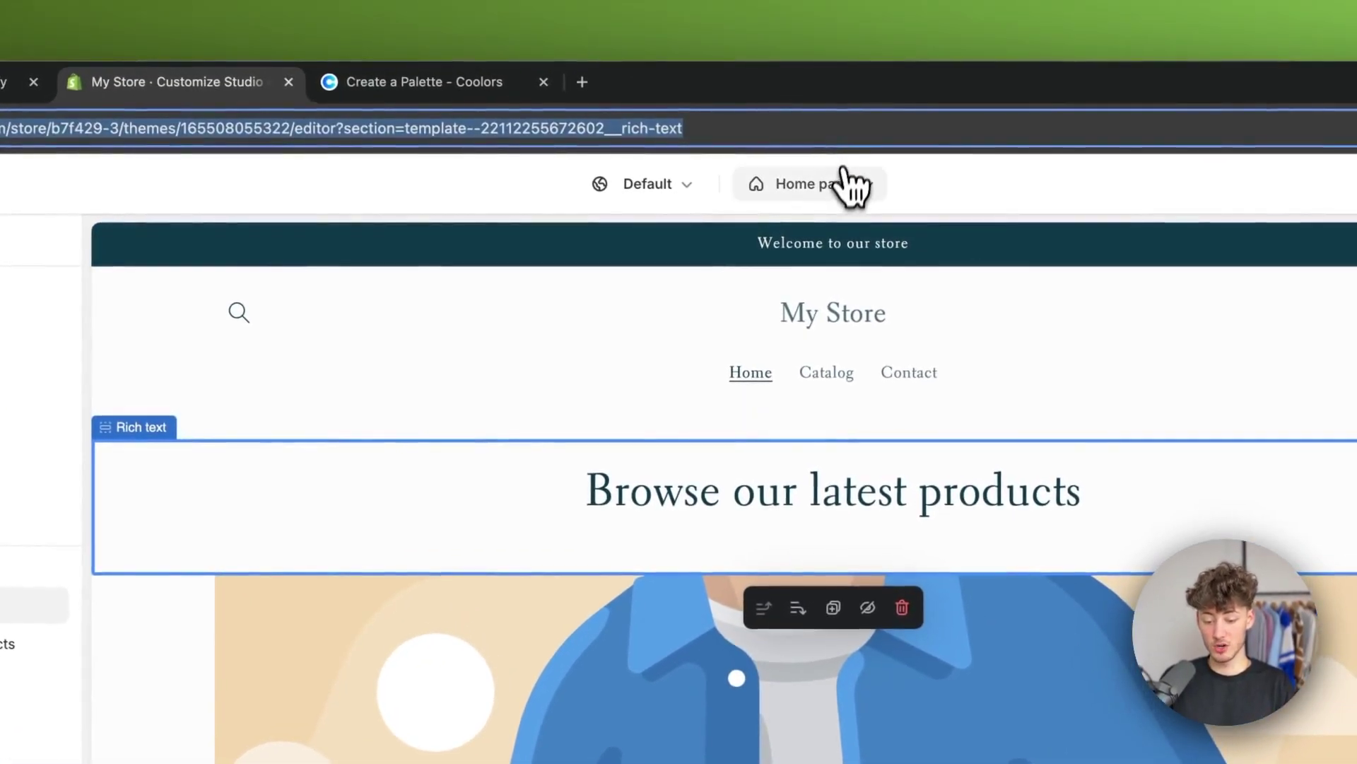
pyautogui.click(846, 182)
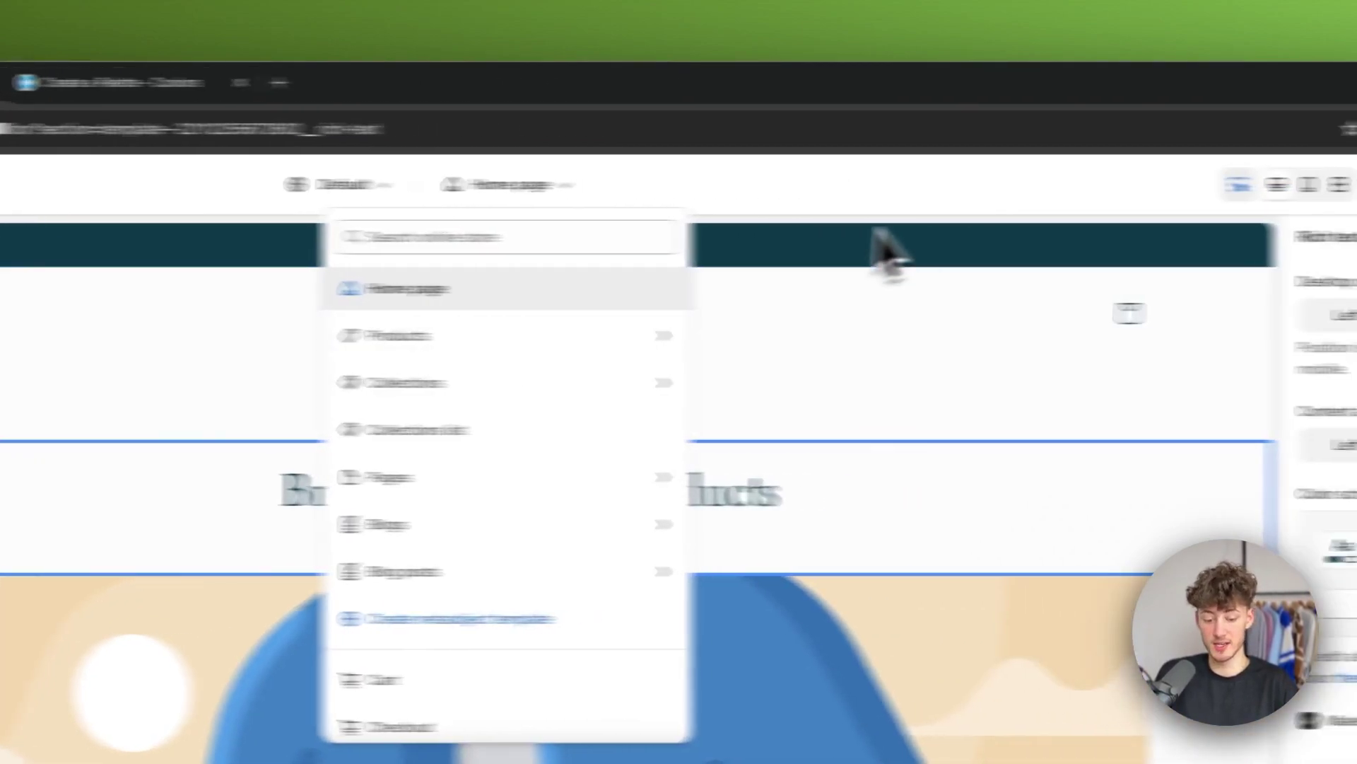
# - Preview the home page at mobile width, return to desktop, then select the announcement bar
pyautogui.click(1187, 251)
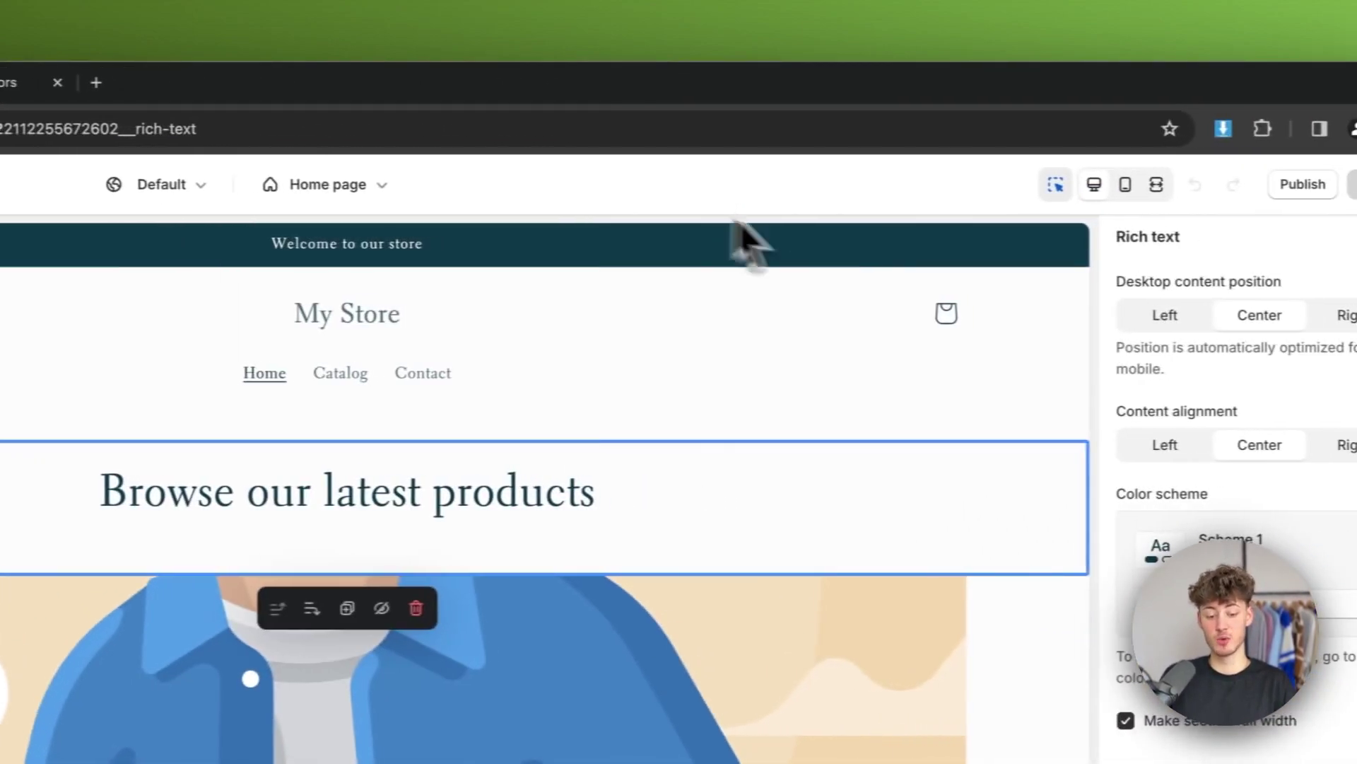
pyautogui.click(1005, 186)
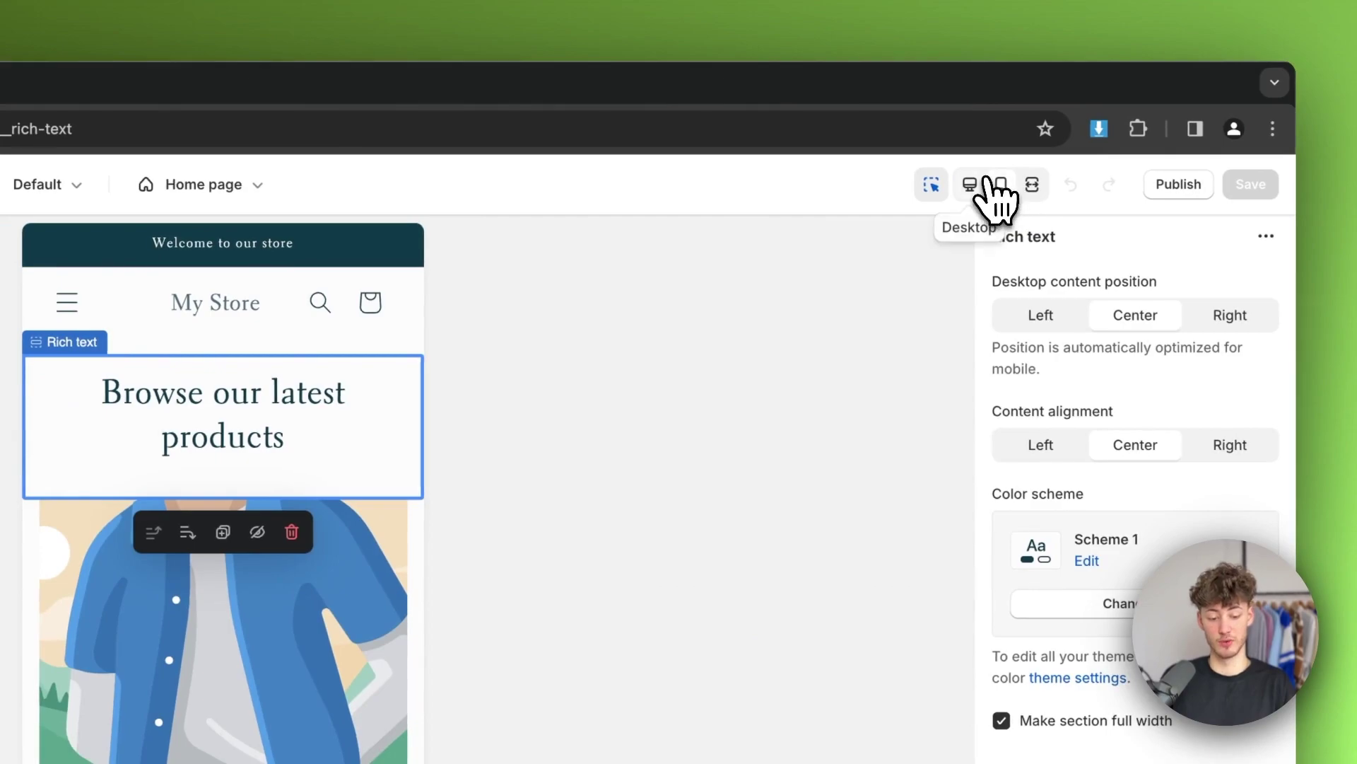
pyautogui.click(976, 185)
pyautogui.click(995, 185)
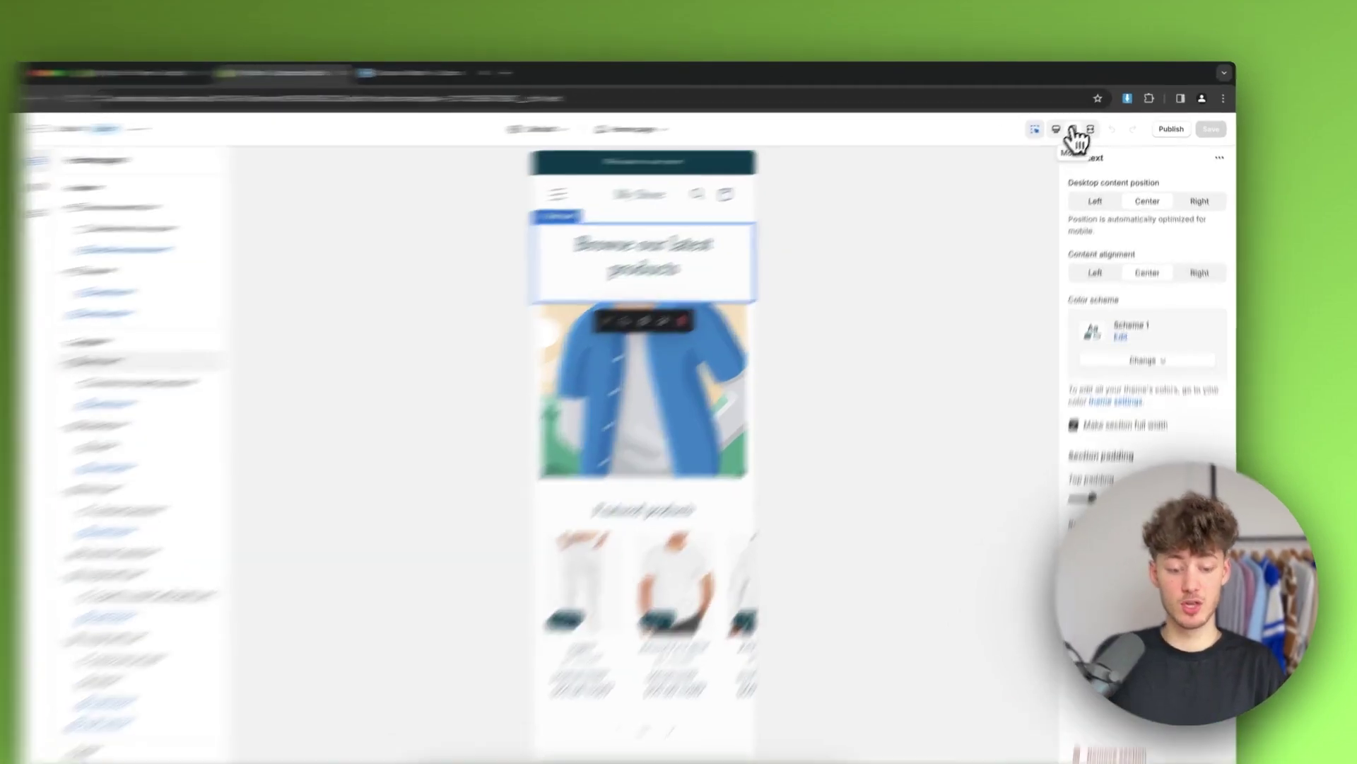
pyautogui.click(1070, 124)
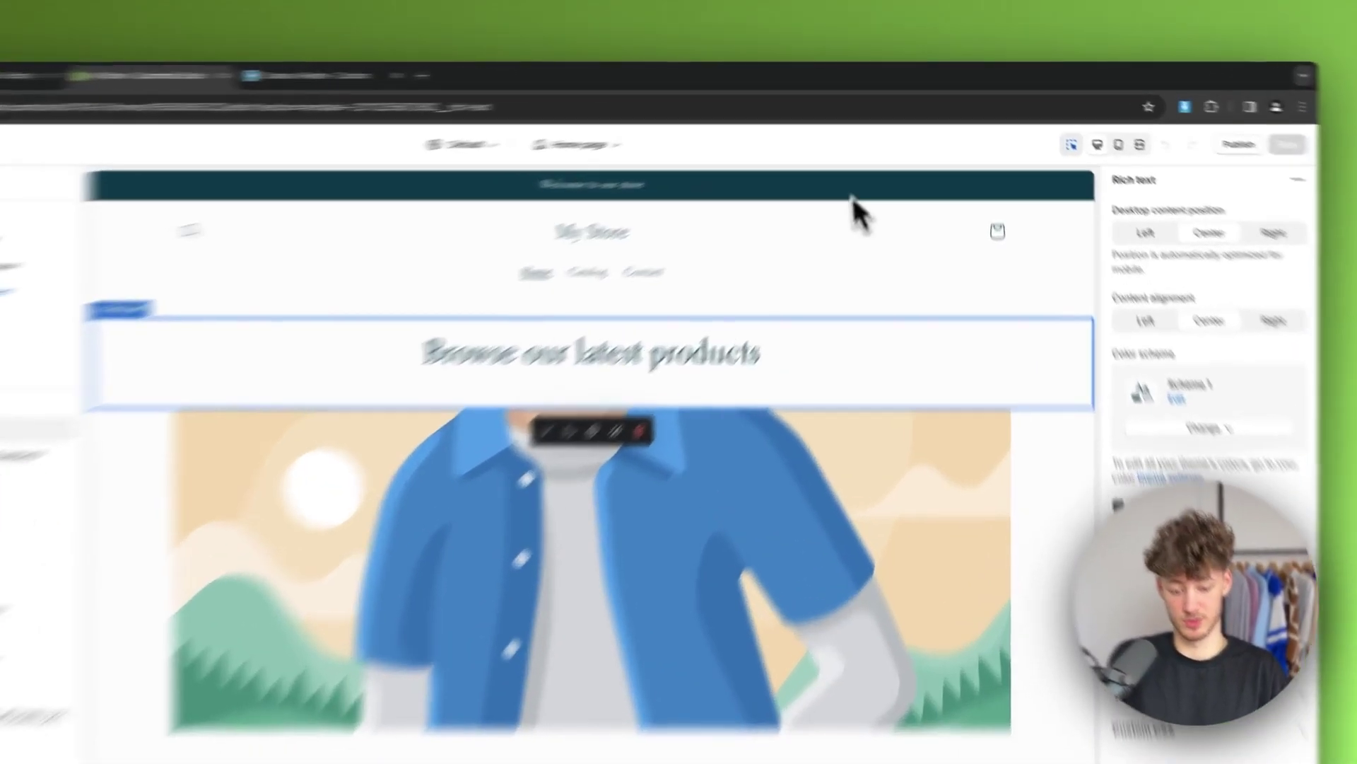
pyautogui.click(849, 152)
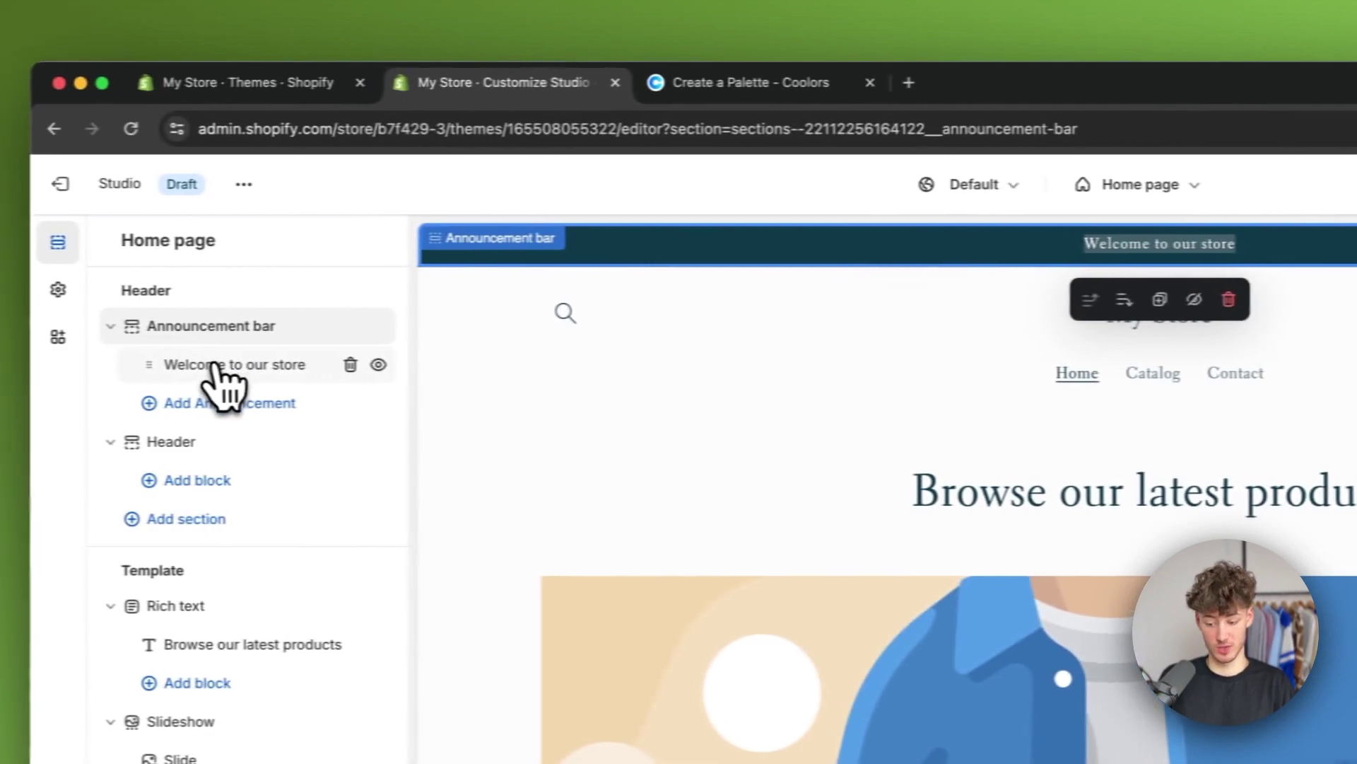
# - Change the announcement text to '-20% OFF FOR ORDERS ABOVE 100$'
pyautogui.click(215, 366)
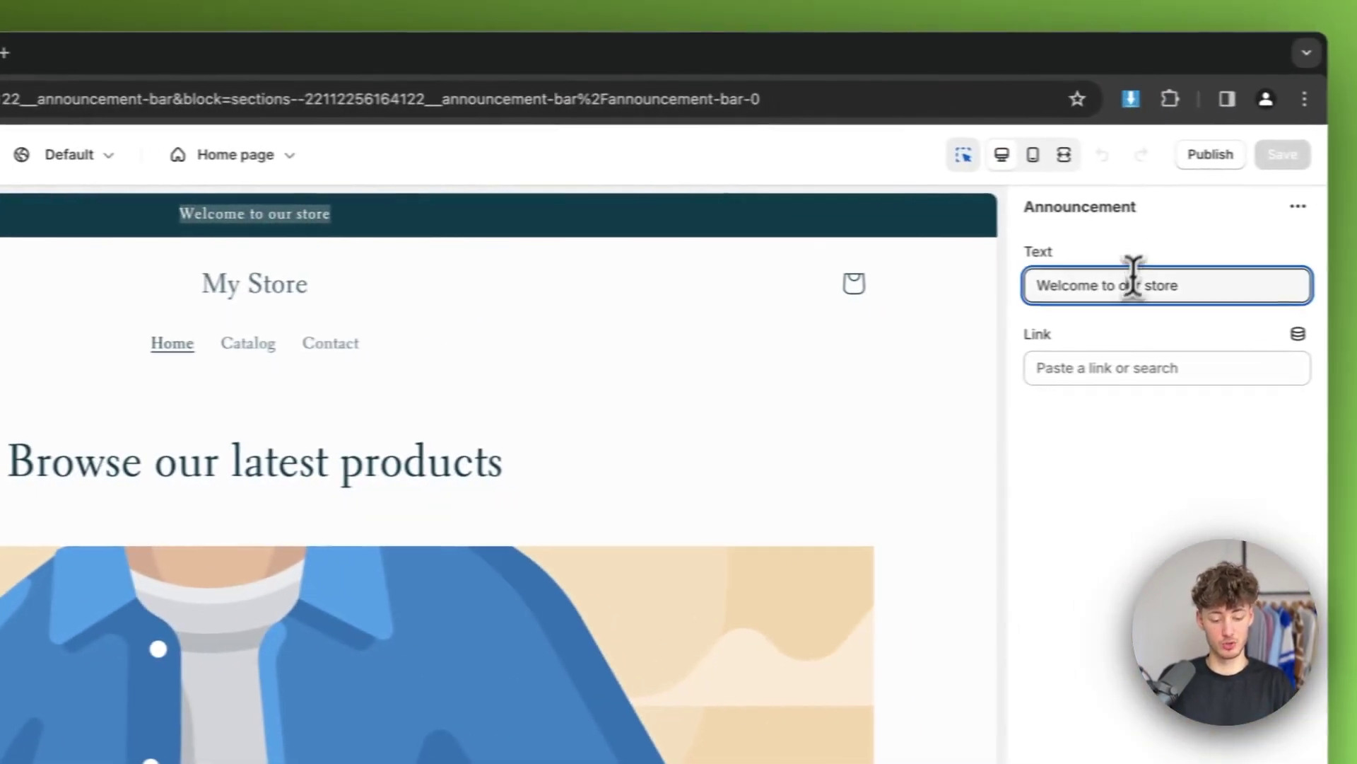
pyautogui.tripleClick(1130, 285)
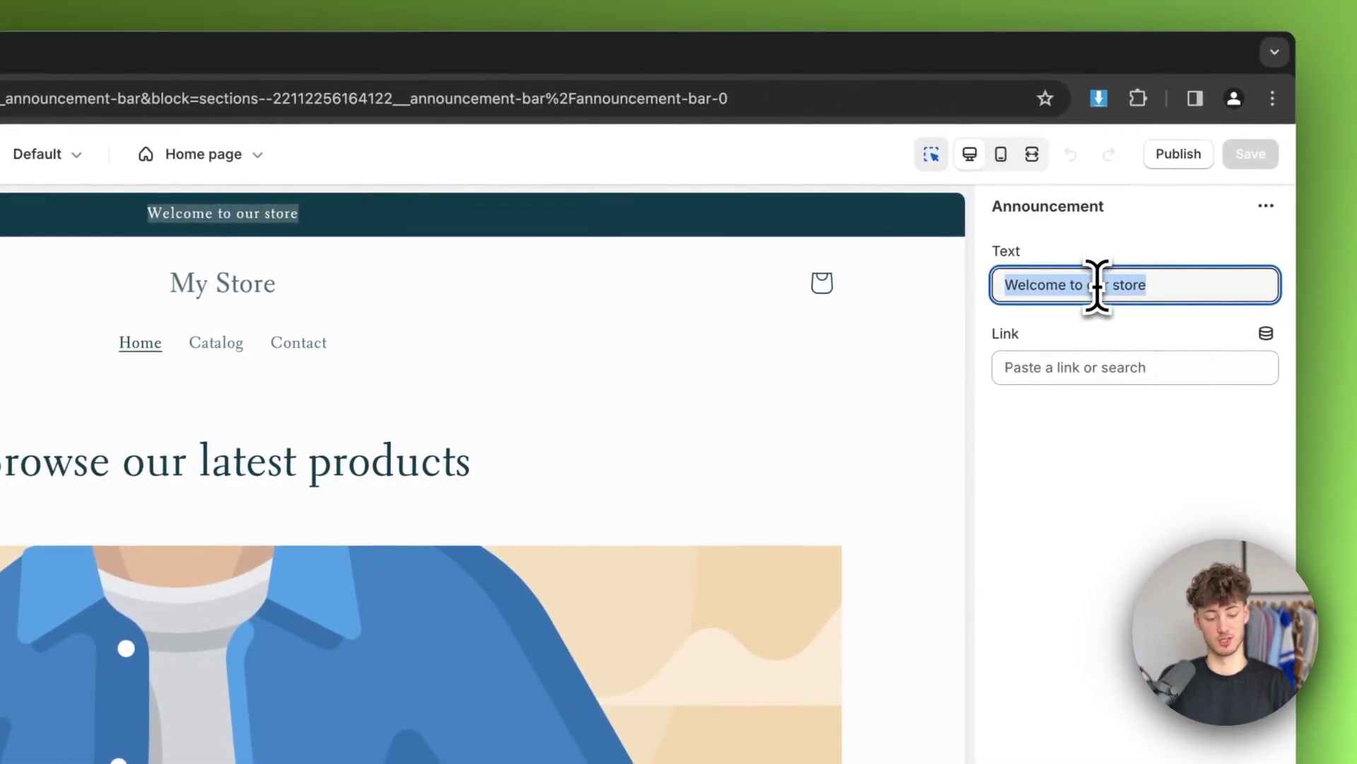
pyautogui.write('.')
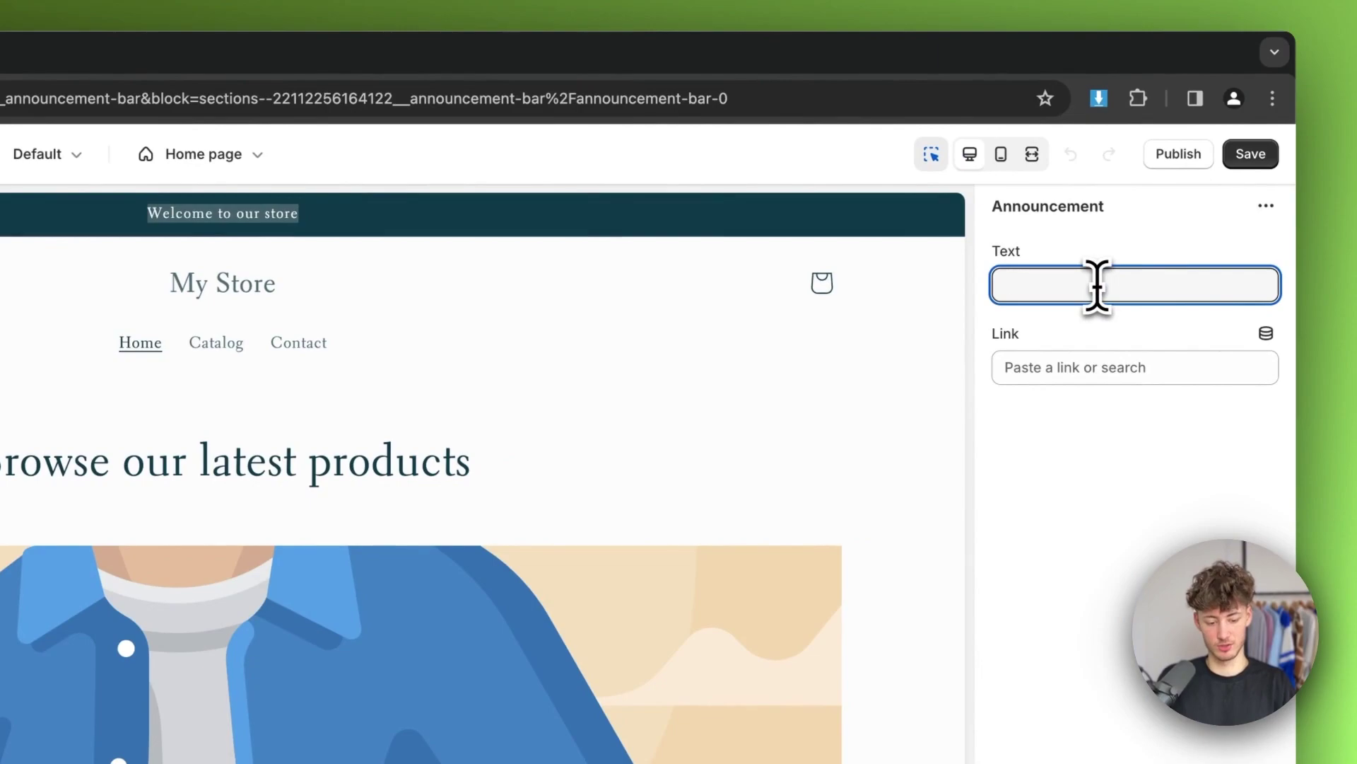
pyautogui.write('20% OFF')
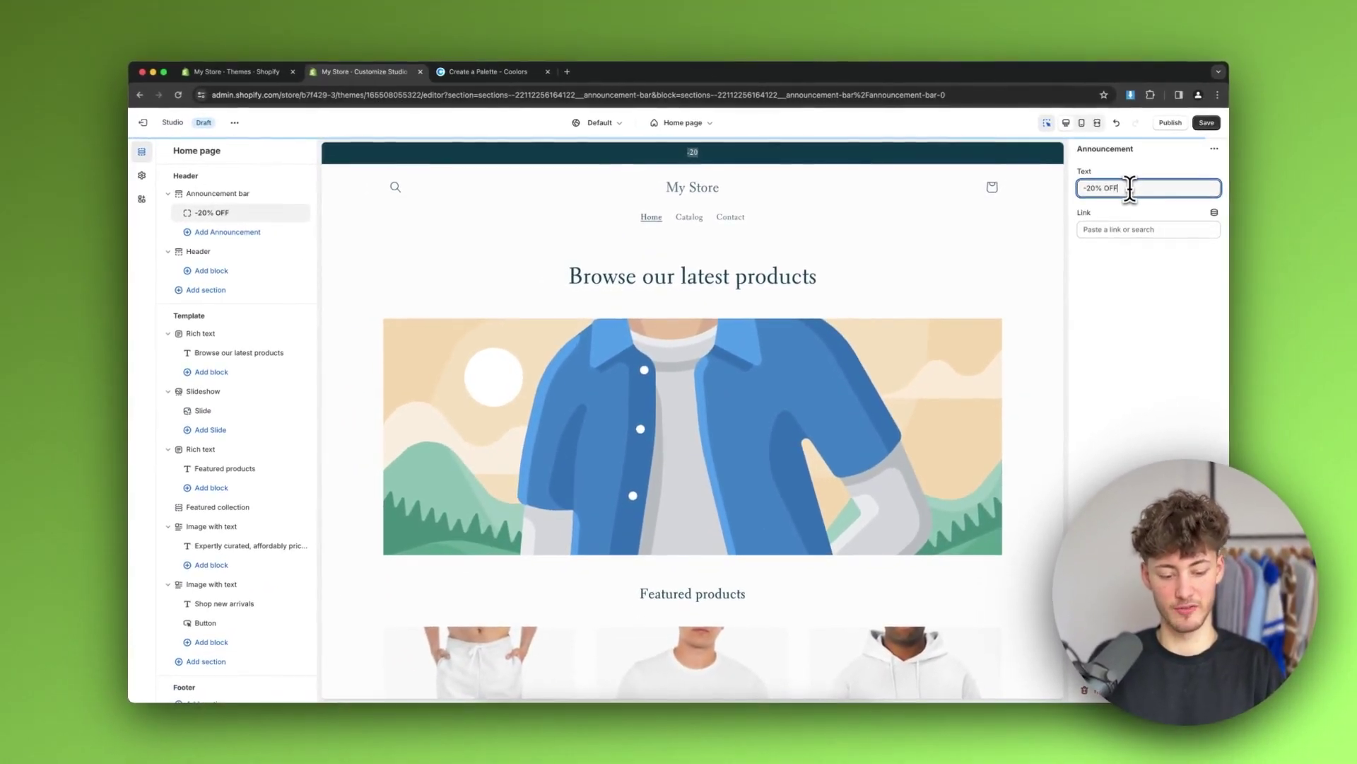
pyautogui.write(' FOR ORDERS ABOVE 100$')
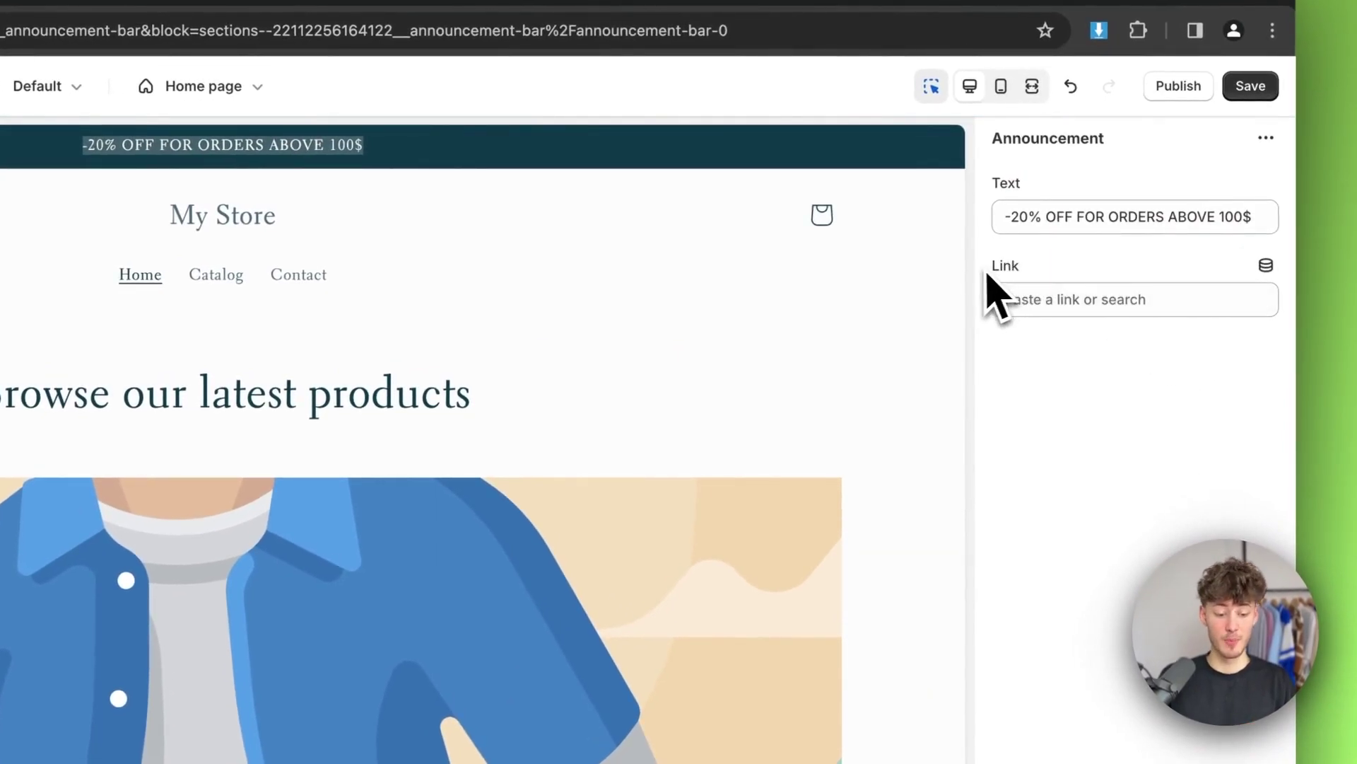
# - Link the announcement to Products > All products
pyautogui.click(1052, 297)
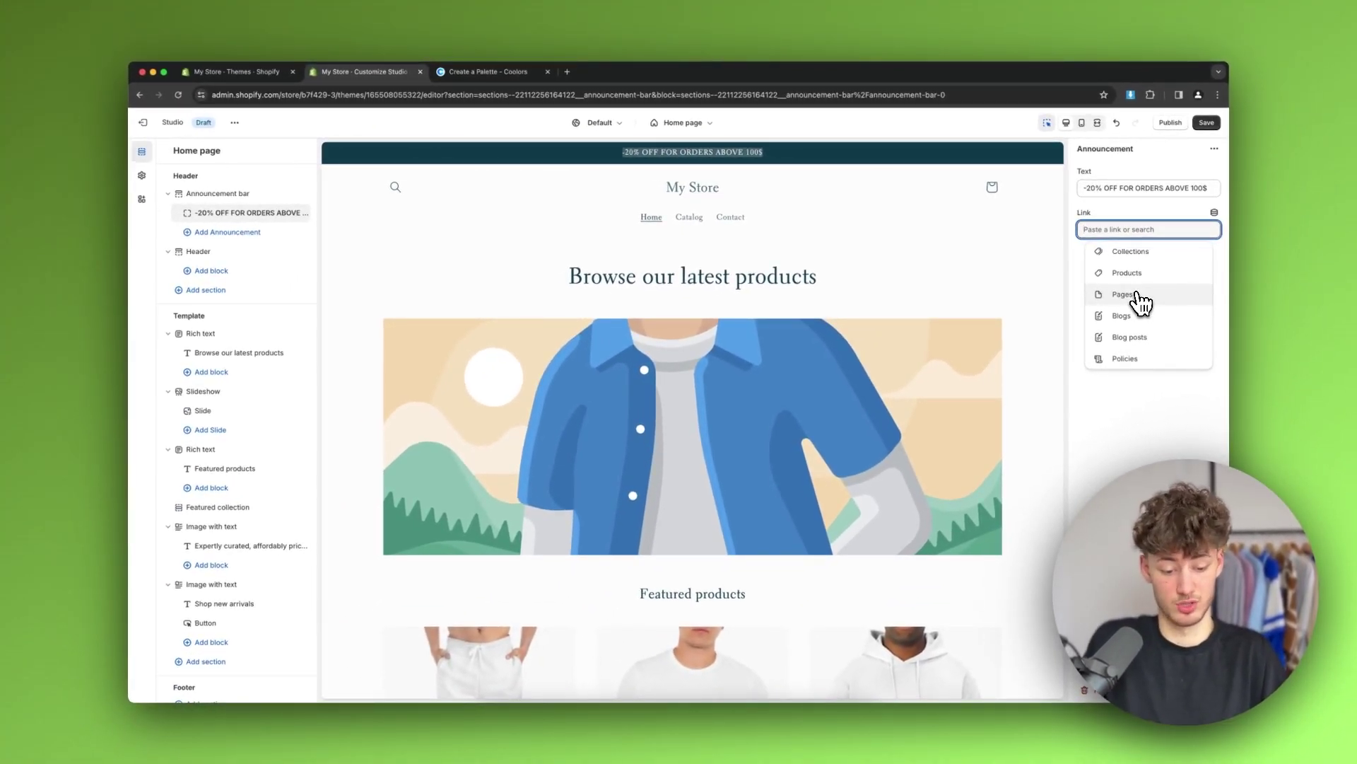
pyautogui.click(1127, 272)
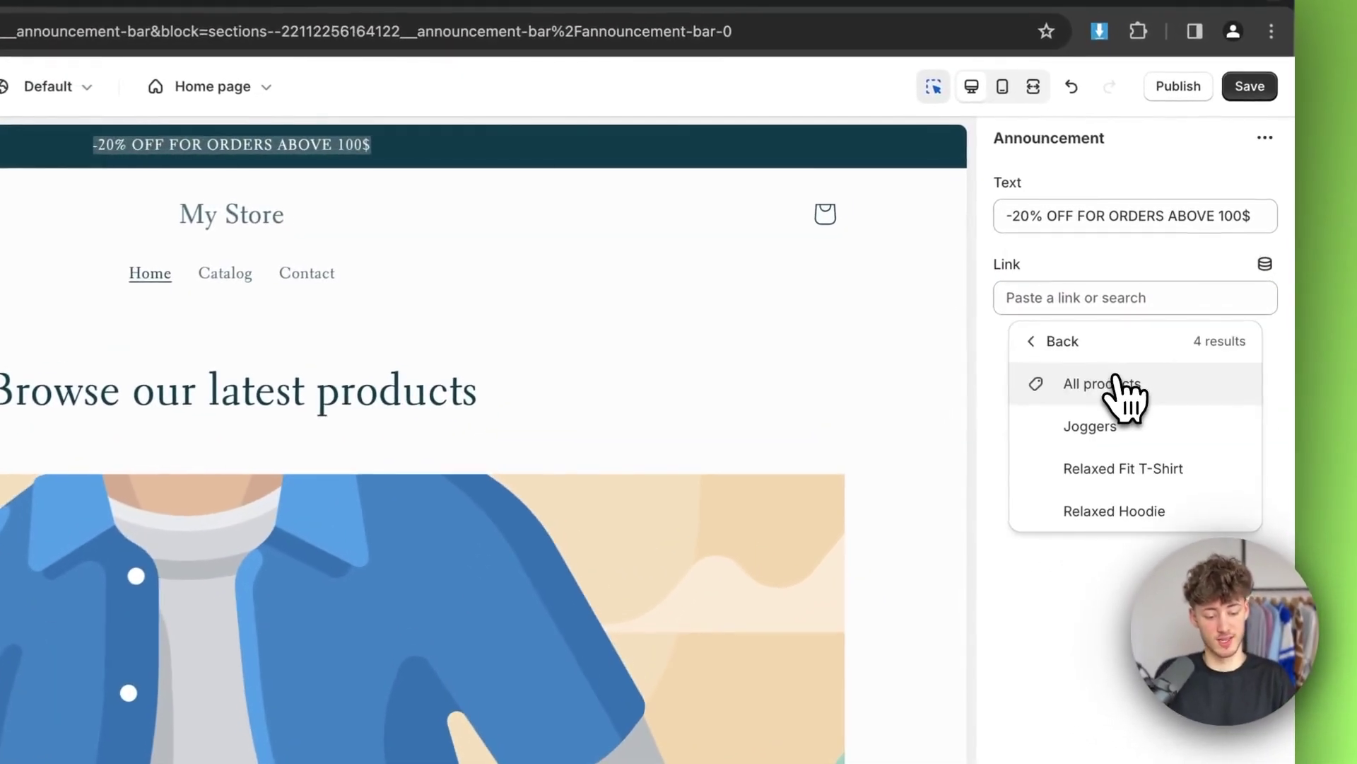
pyautogui.click(1129, 387)
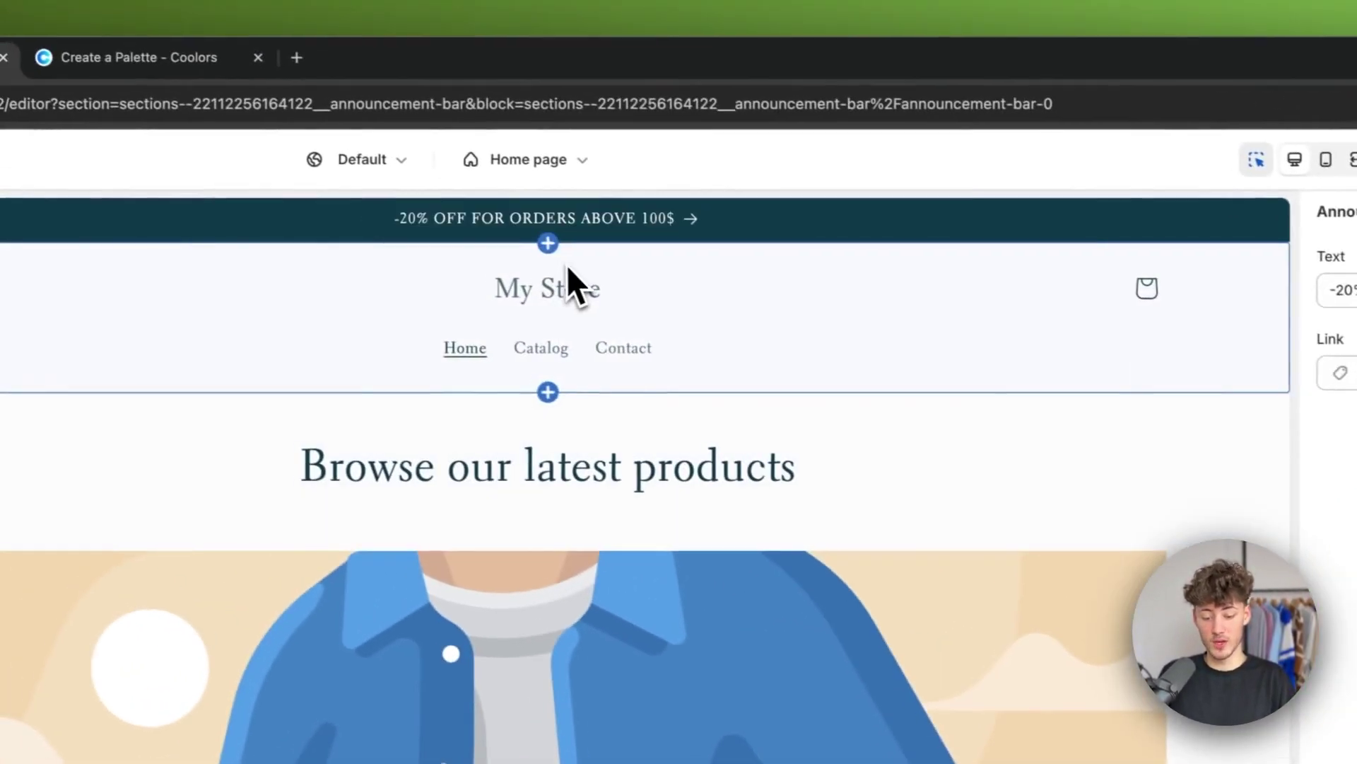
pyautogui.click(437, 238)
# - Follow the announcement link to the all-products preview, then return to Home and select the Header
pyautogui.click(527, 194)
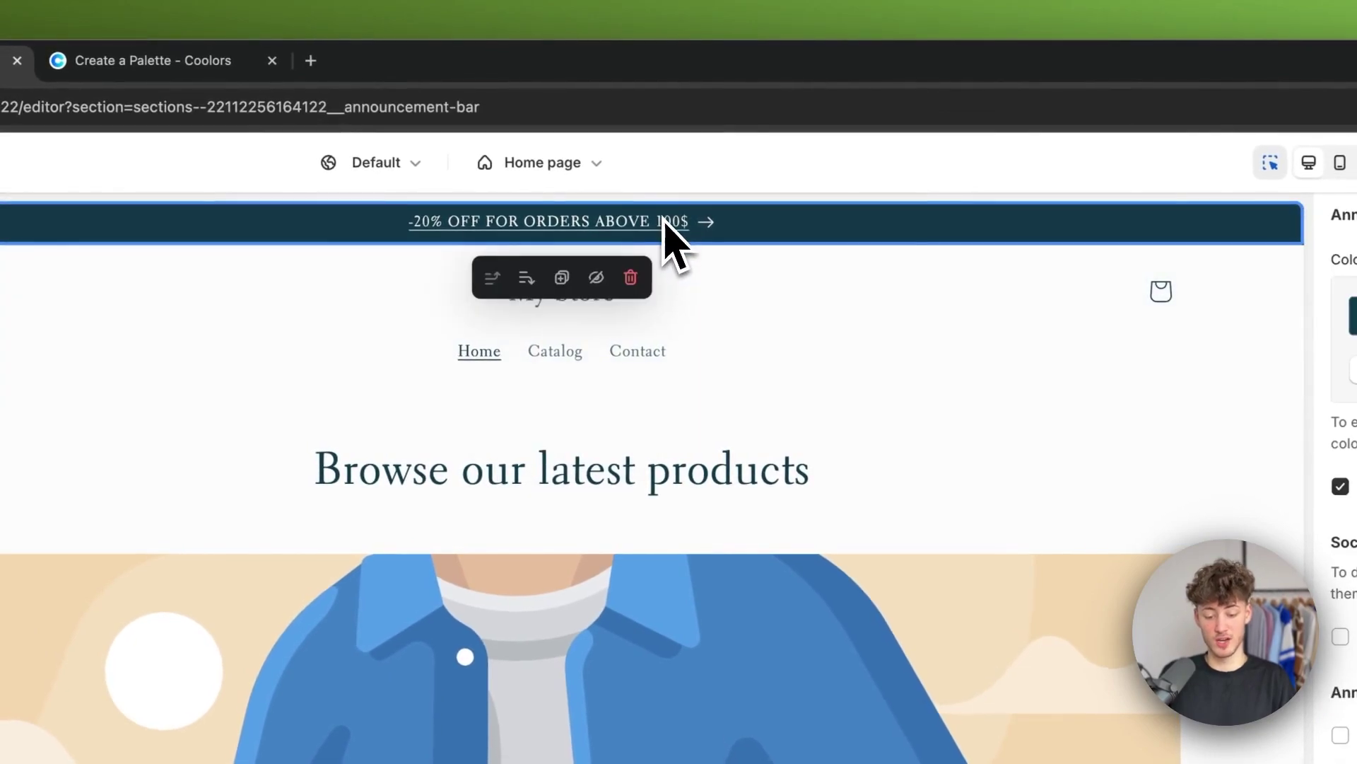
pyautogui.click(636, 243)
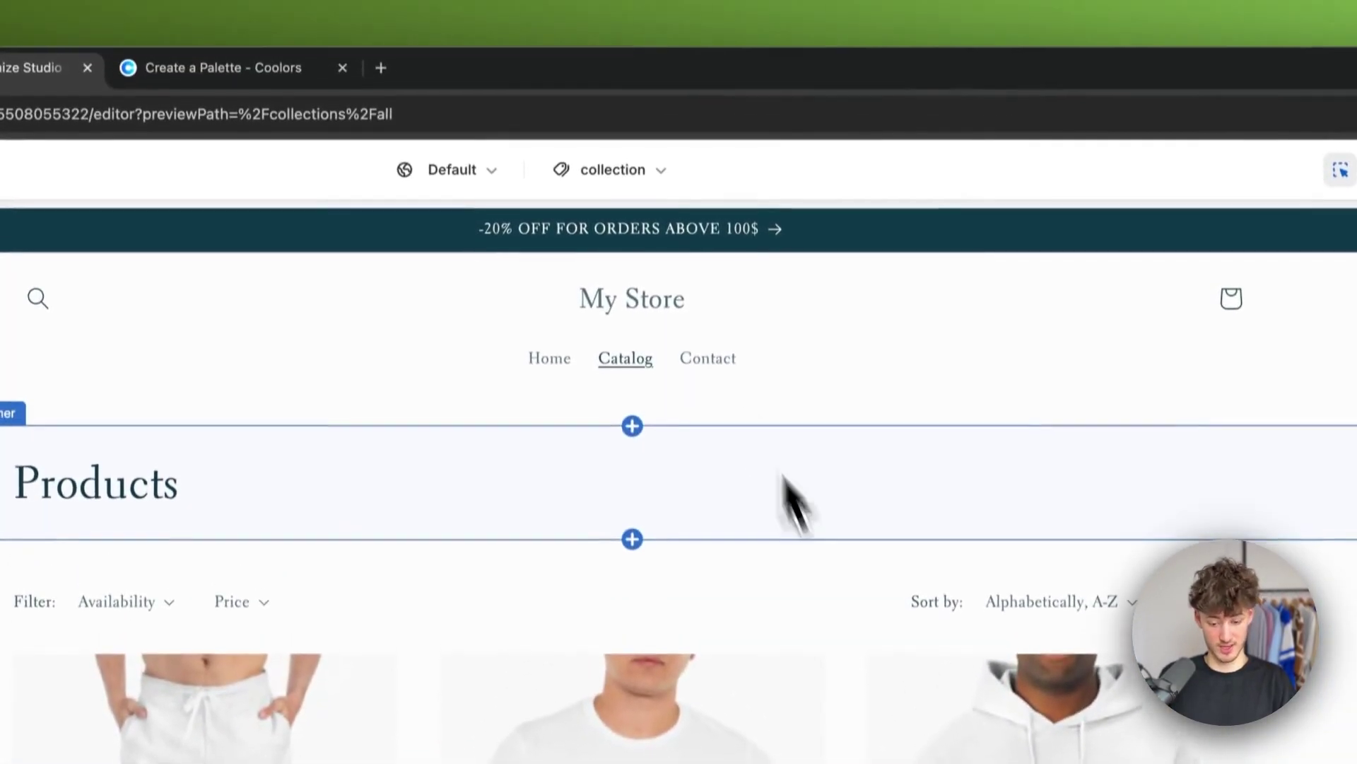
pyautogui.click(562, 42)
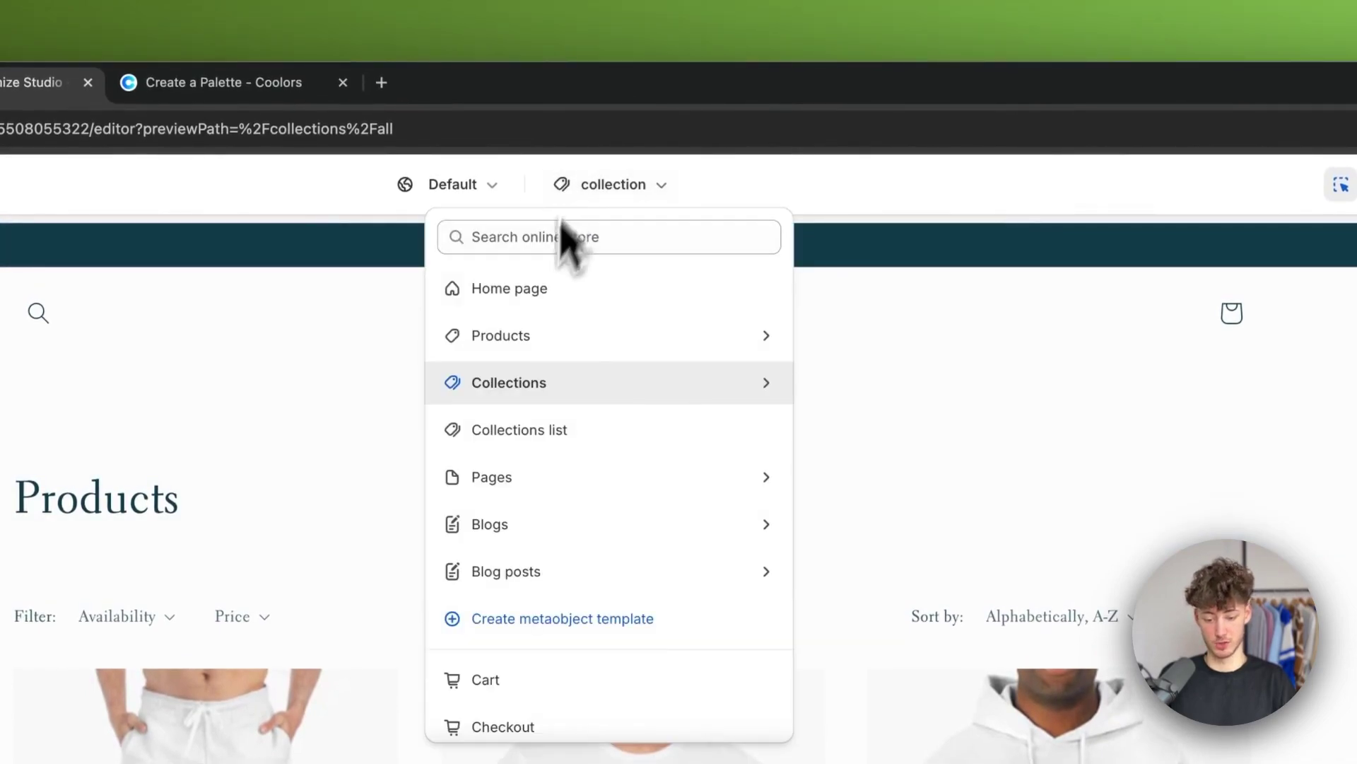
pyautogui.click(536, 290)
pyautogui.click(919, 386)
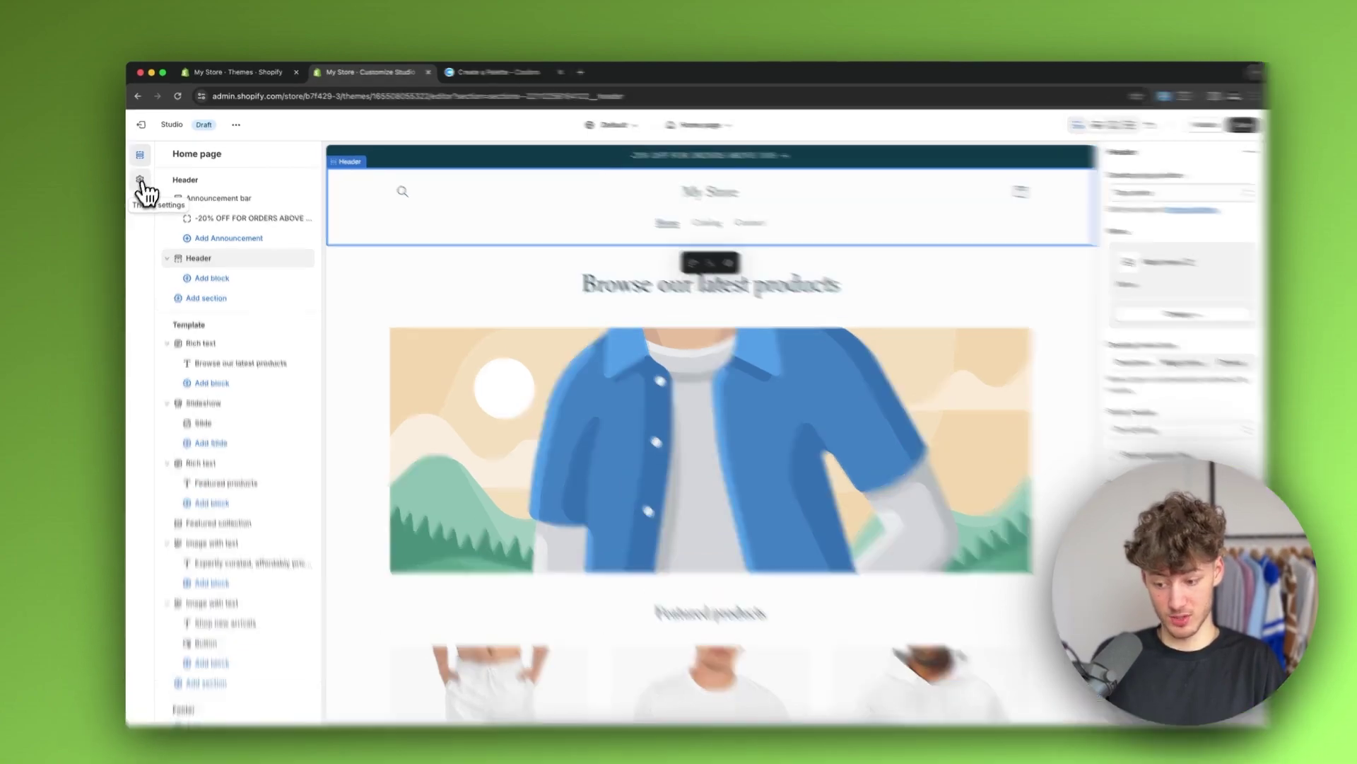
# - Upload krause_logo.png as the store logo and set its desktop width to 110 px
pyautogui.click(142, 176)
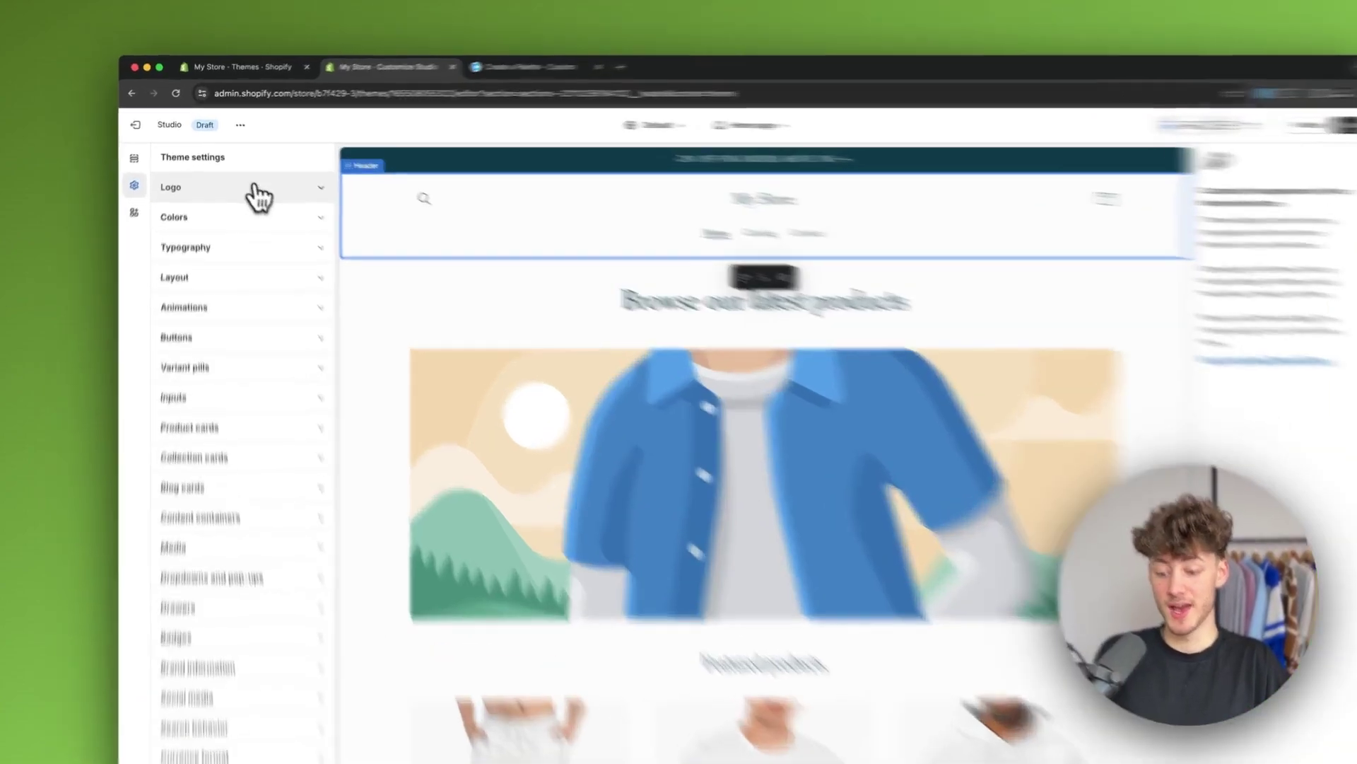
pyautogui.click(240, 181)
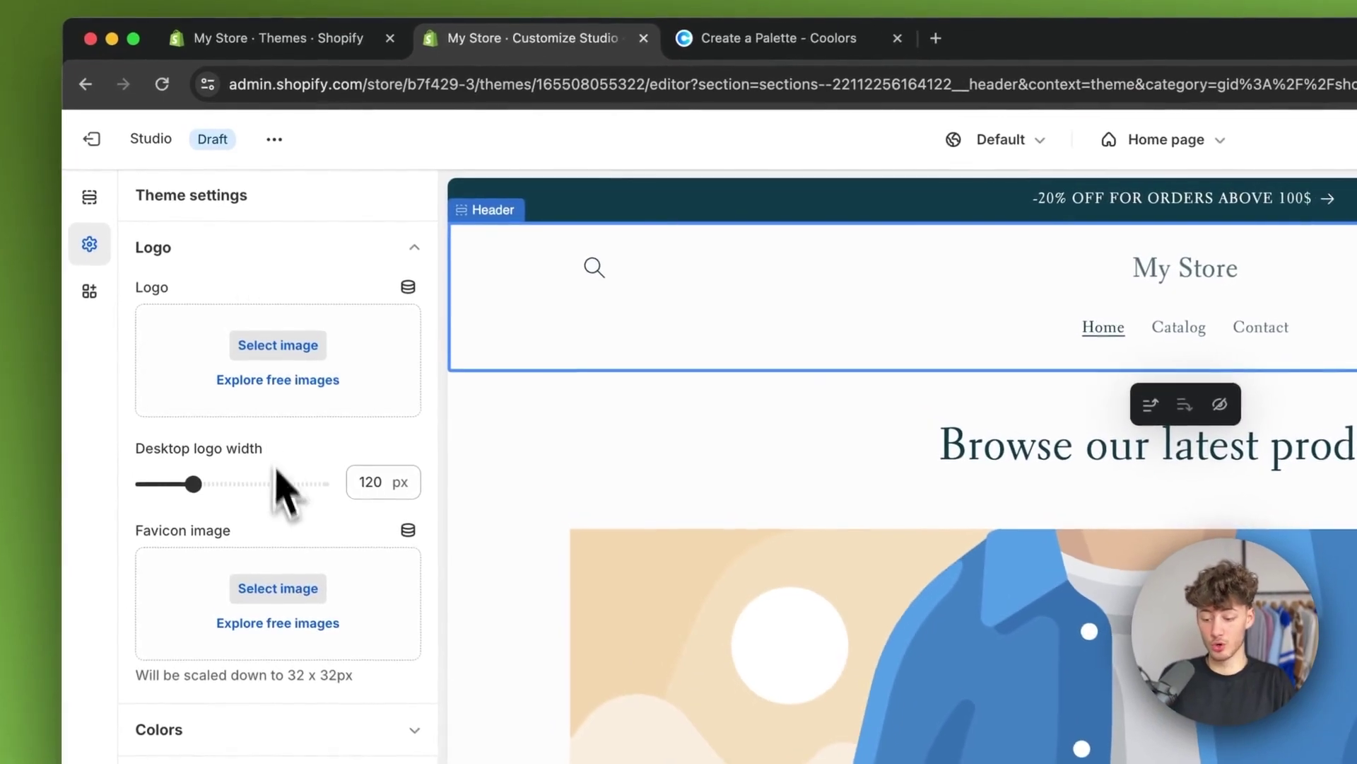
pyautogui.click(278, 346)
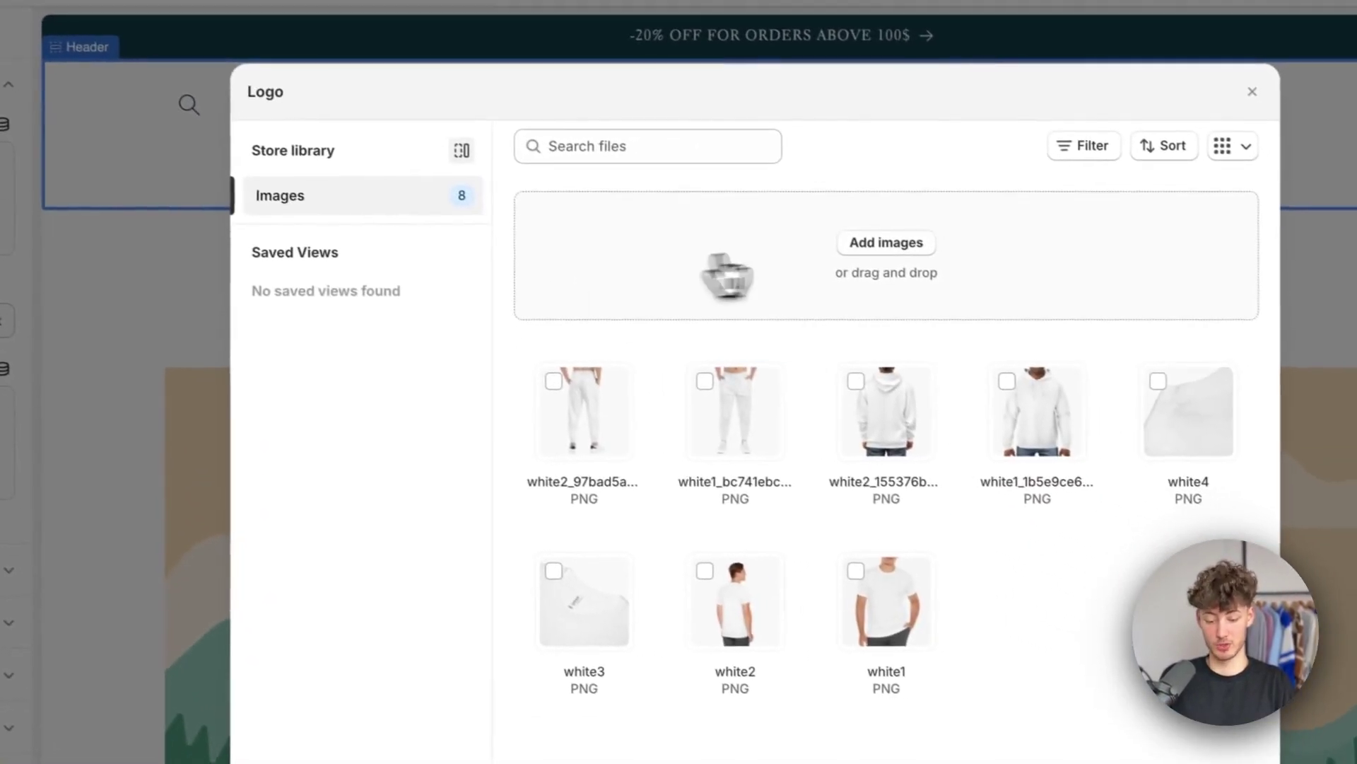
pyautogui.click(1174, 423)
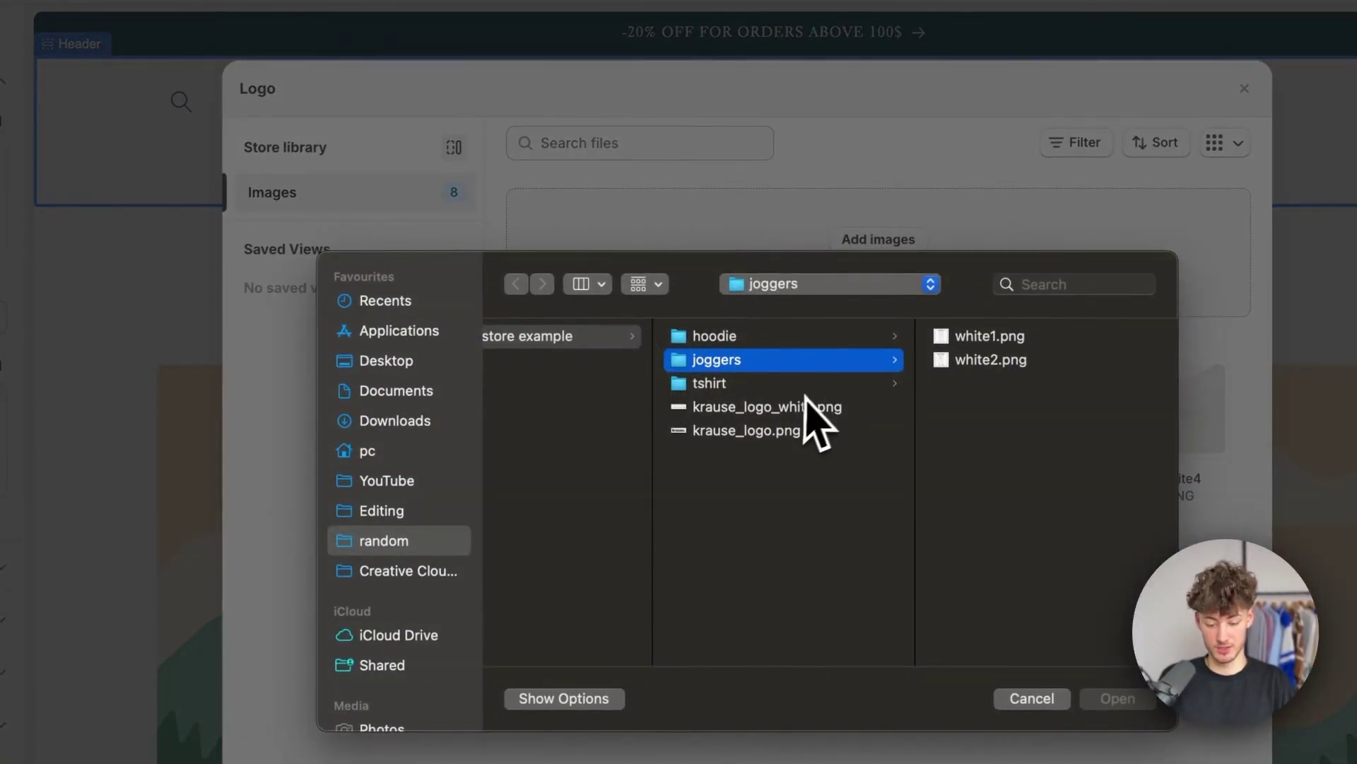
pyautogui.click(792, 431)
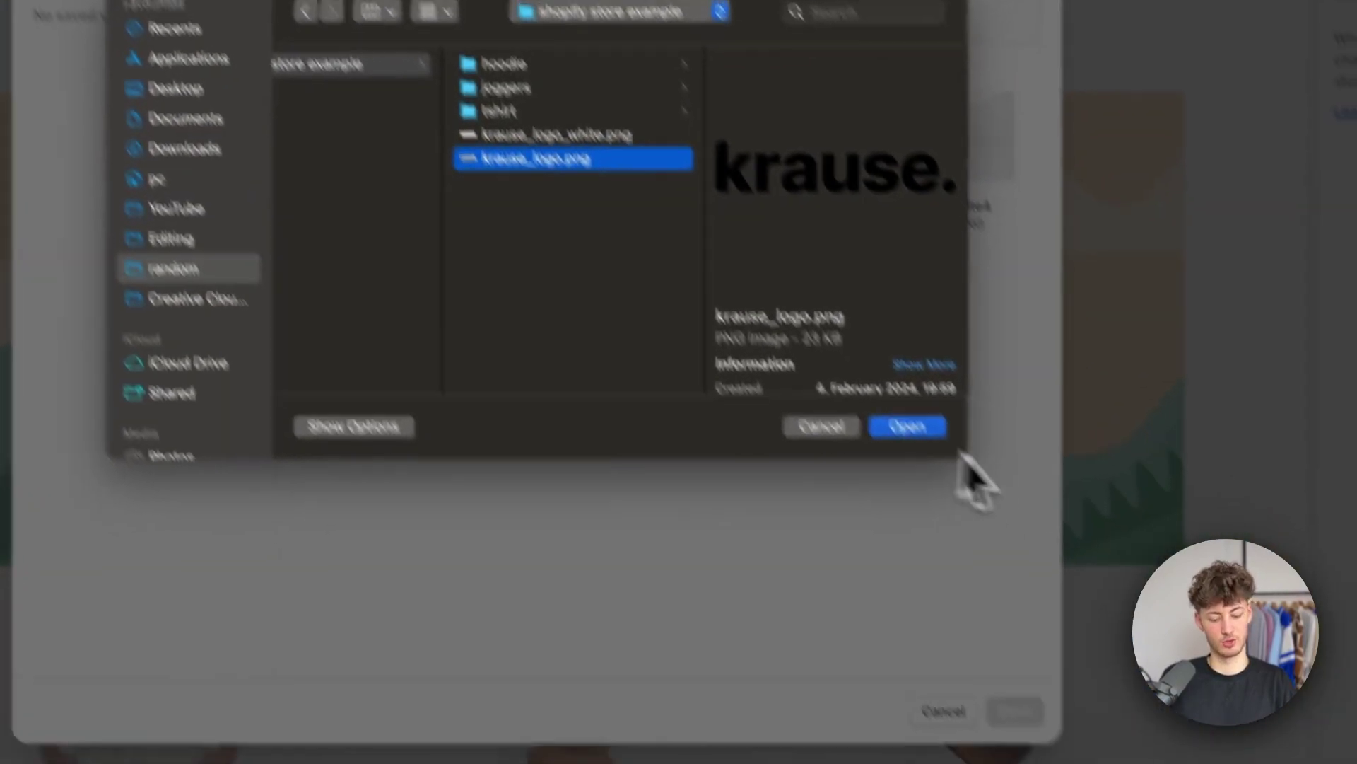
pyautogui.click(1117, 698)
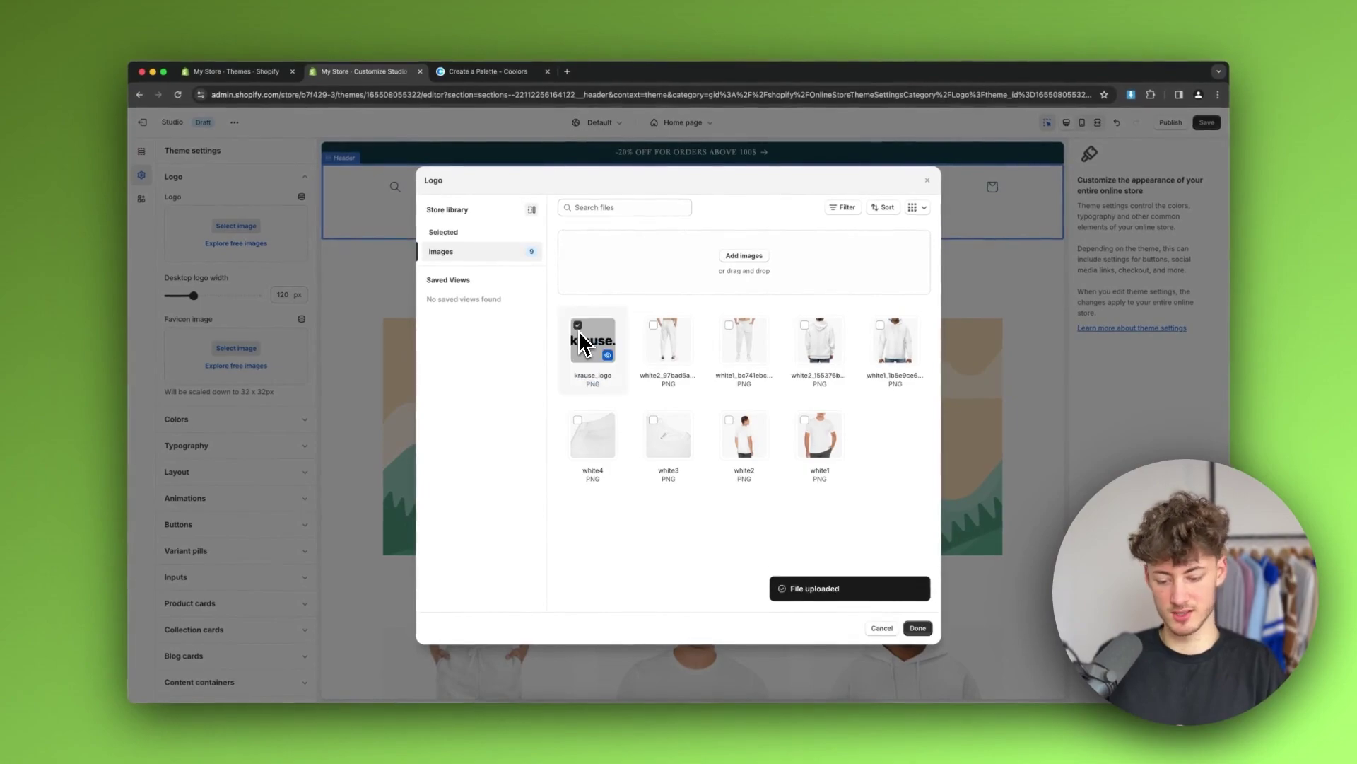
pyautogui.click(917, 628)
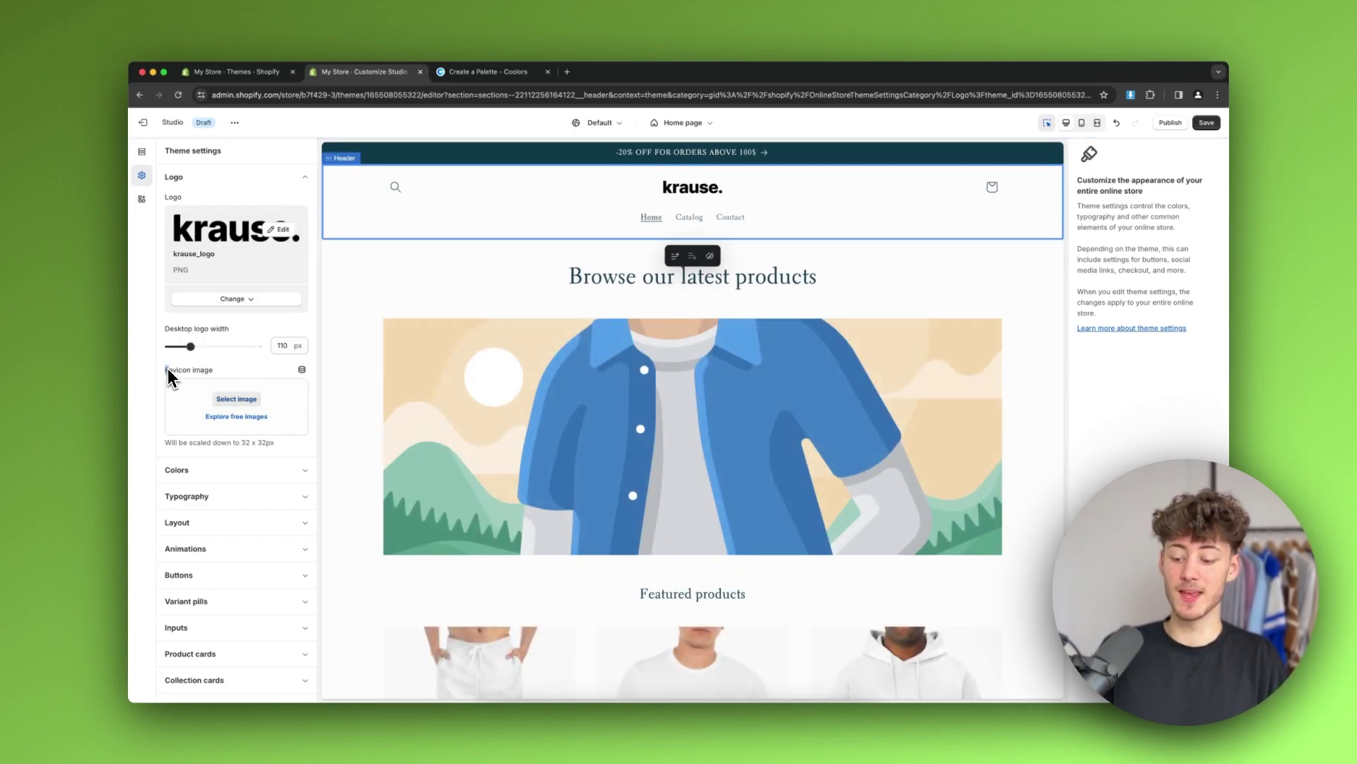
pyautogui.click(236, 374)
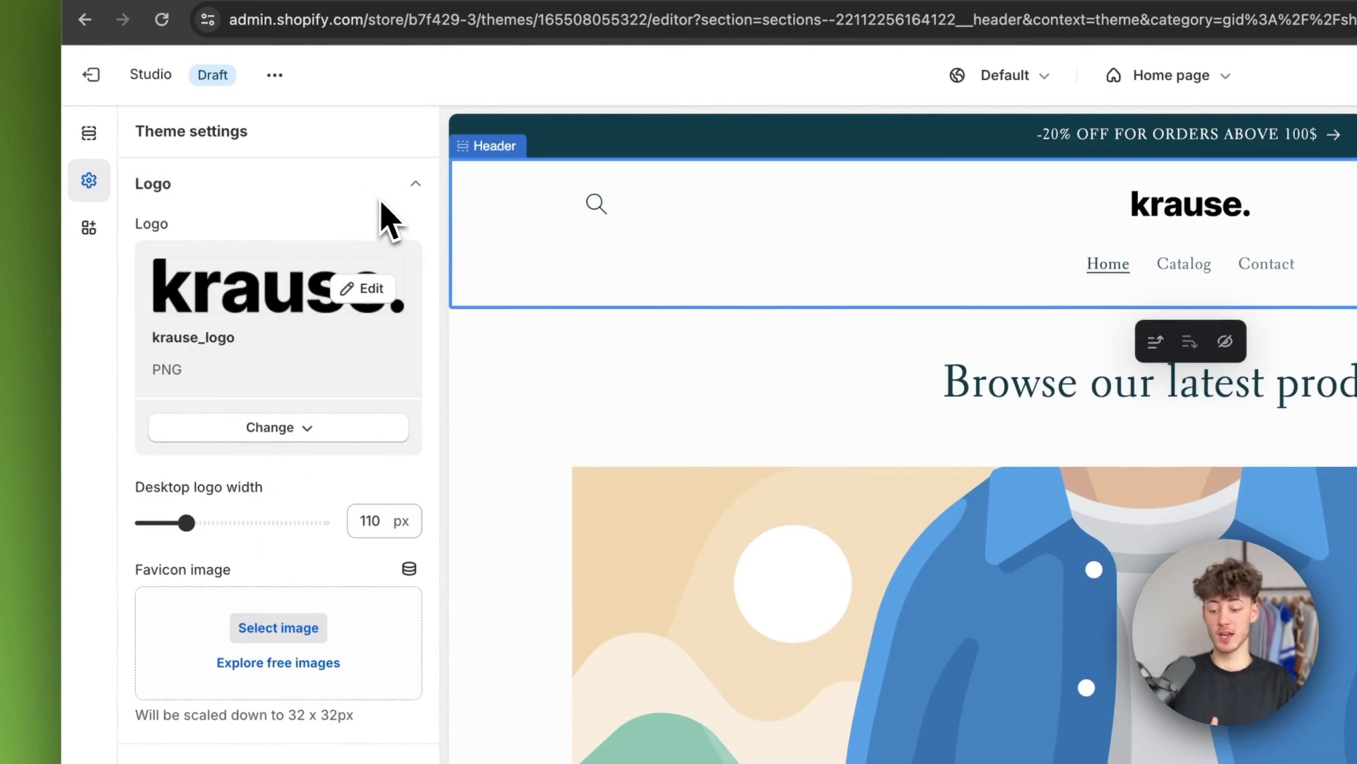
pyautogui.click(396, 192)
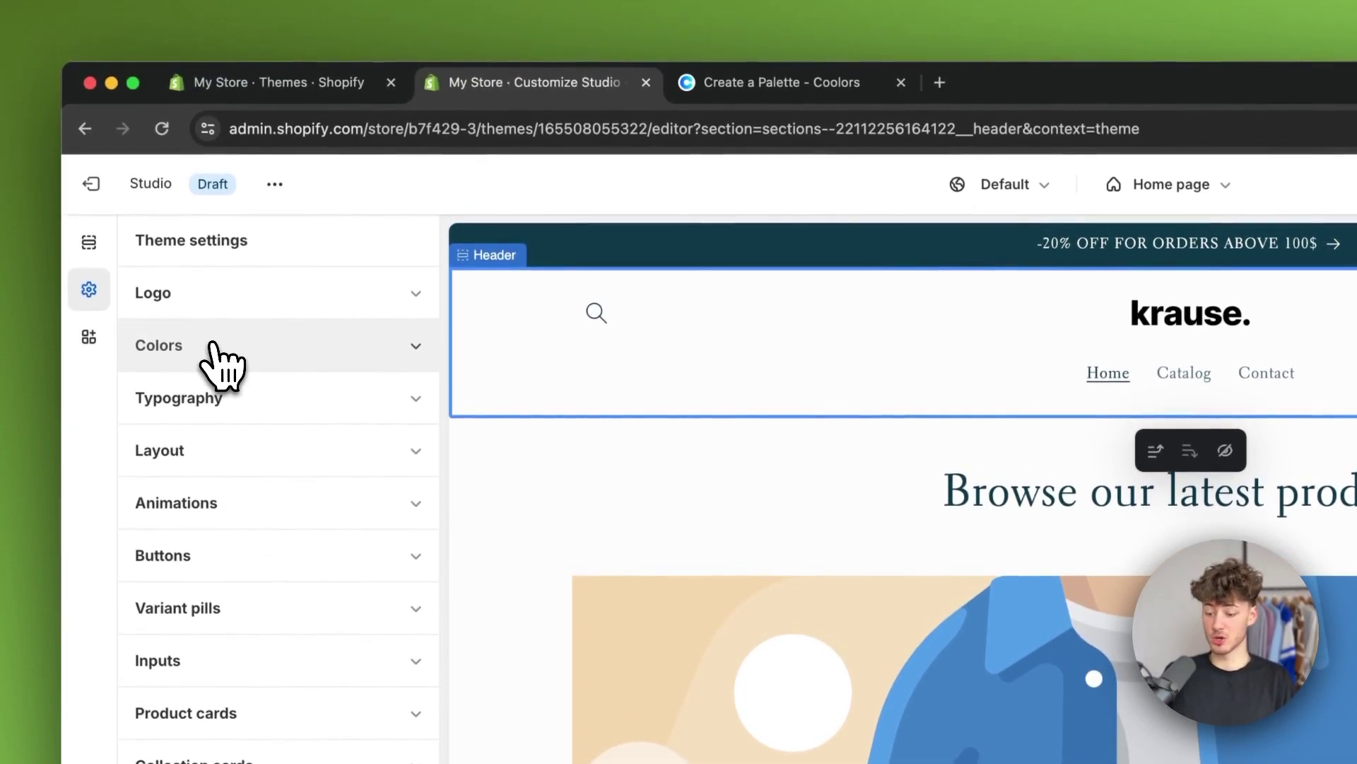
pyautogui.click(215, 354)
pyautogui.click(216, 354)
pyautogui.click(233, 403)
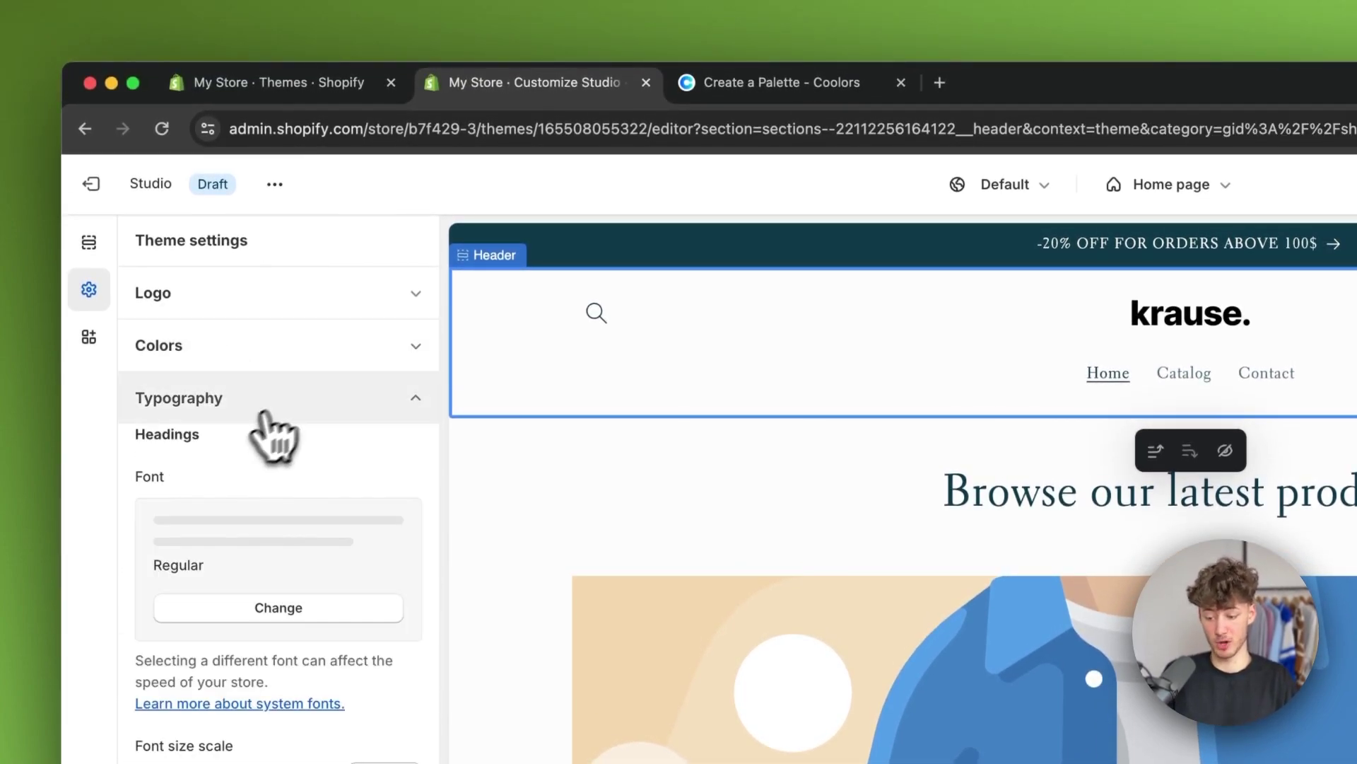
pyautogui.click(276, 406)
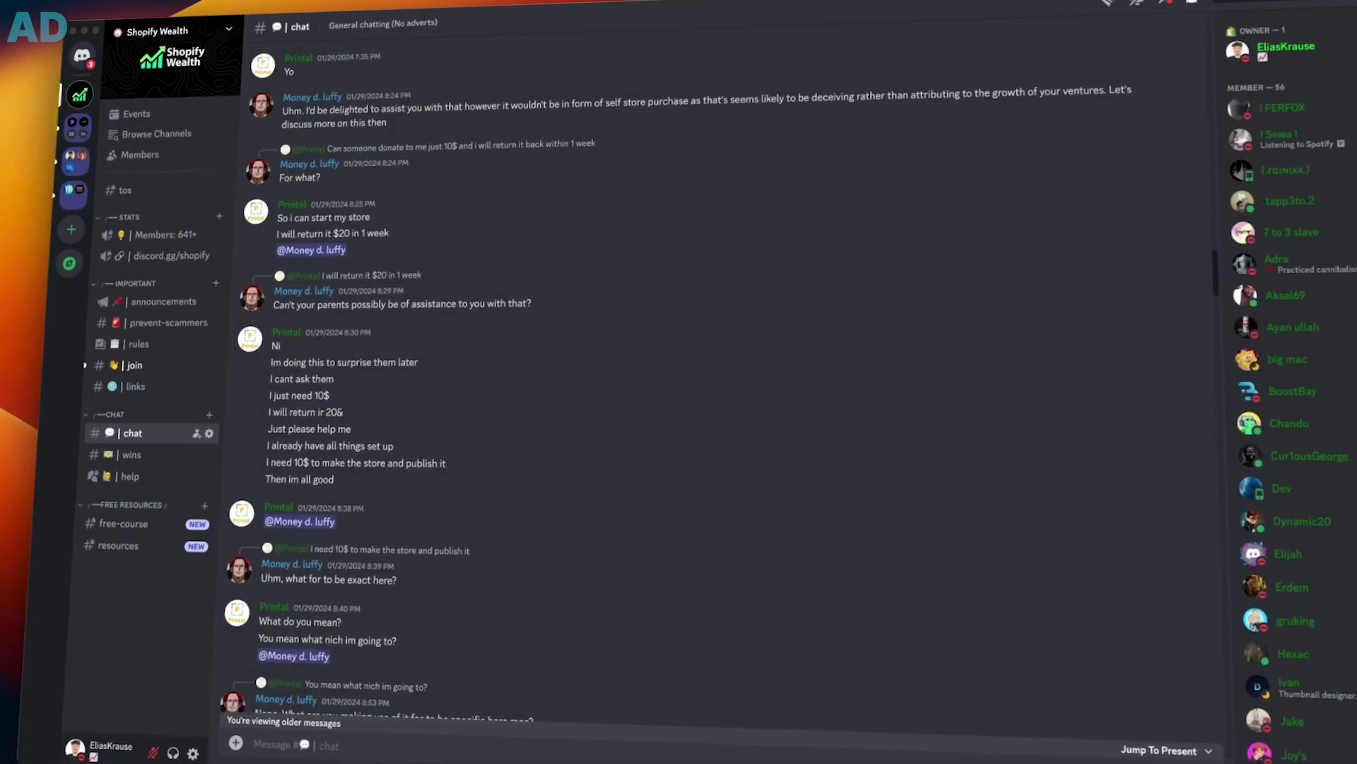
# - Expand Colors in Theme settings to show Scheme 1 through Scheme 5
pyautogui.scroll(15, 707, 381)
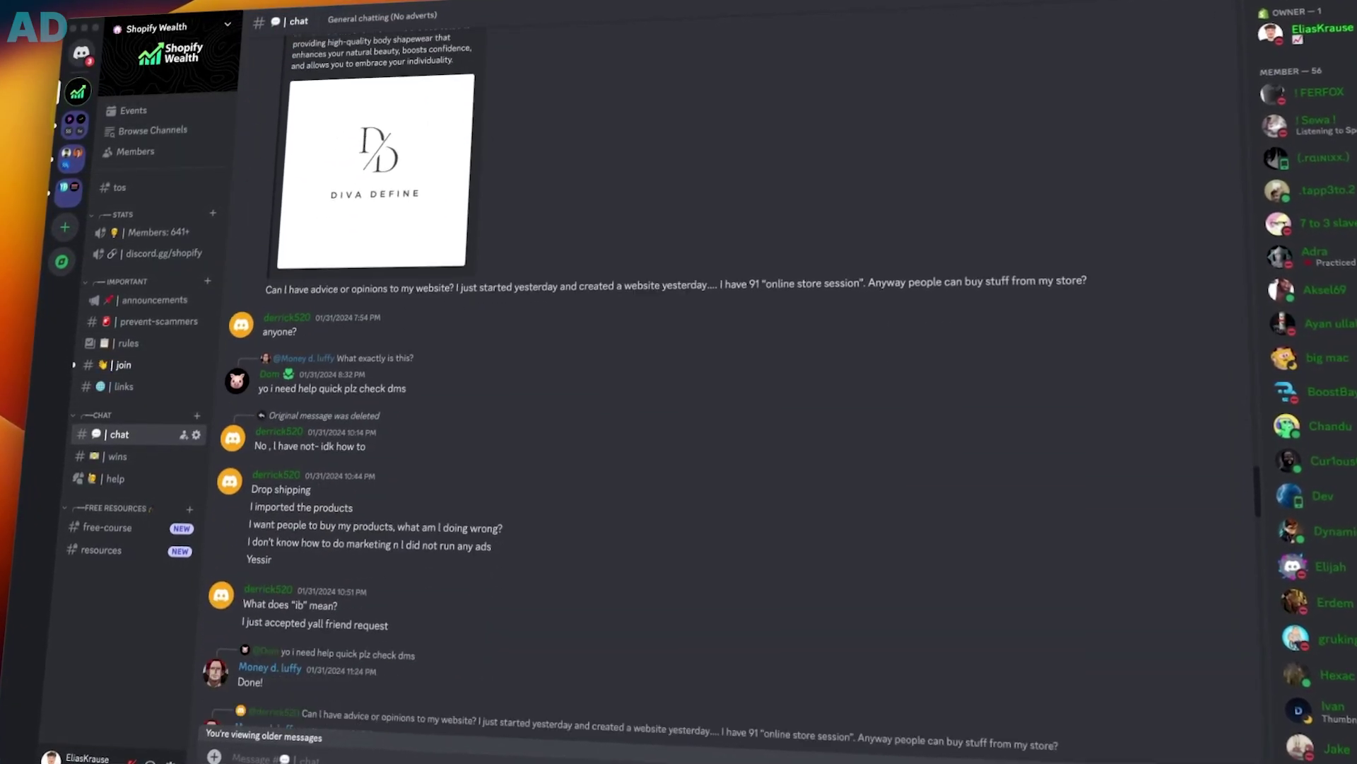
pyautogui.scroll(15, 707, 381)
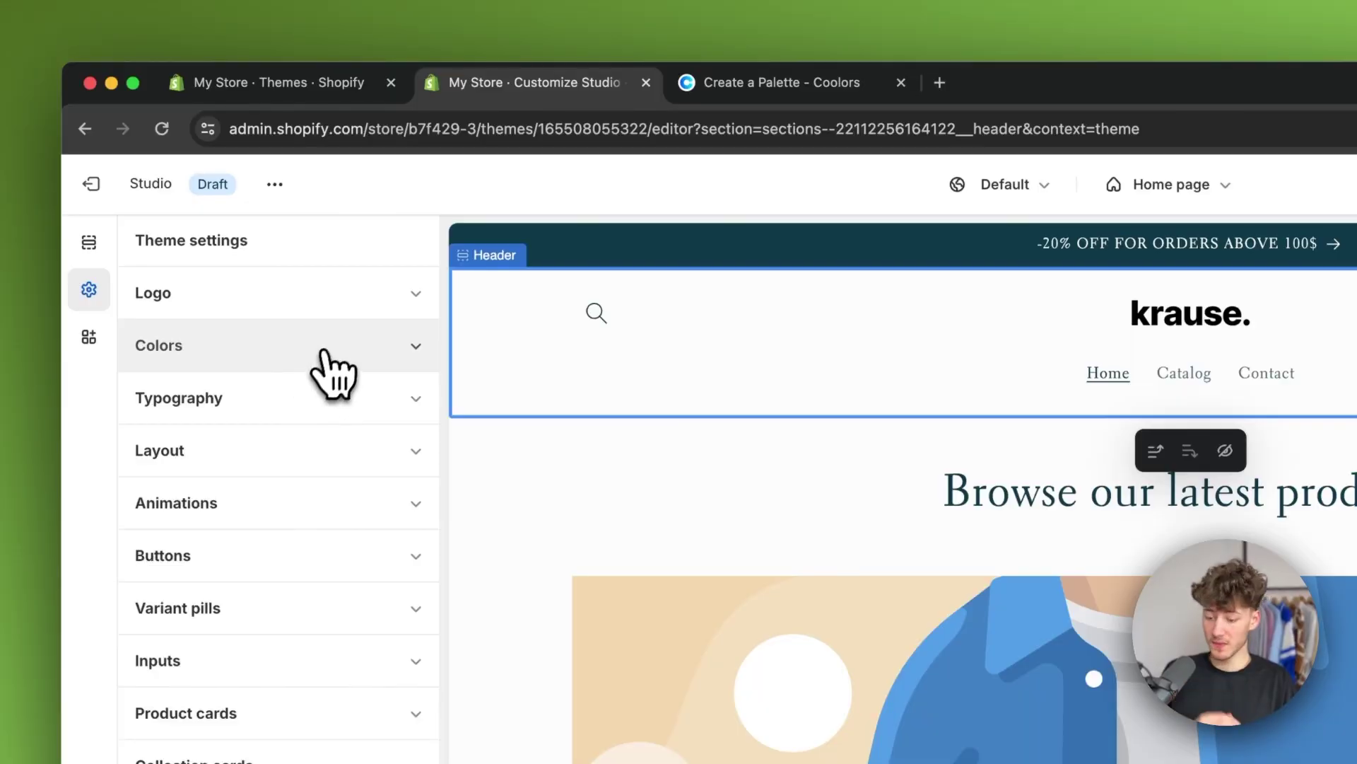
pyautogui.click(329, 349)
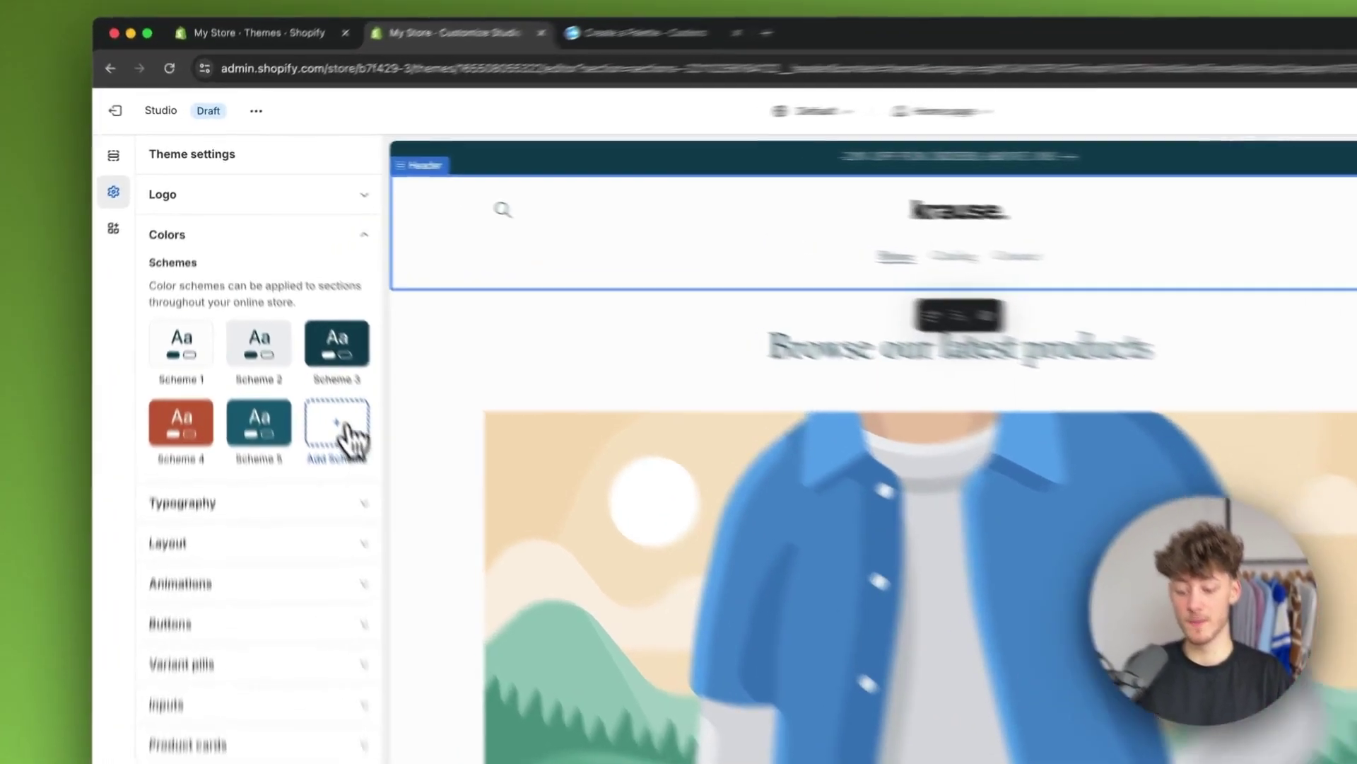
# - Create a new Scheme 6, return to the scheme list and bring up Coolors
pyautogui.click(287, 325)
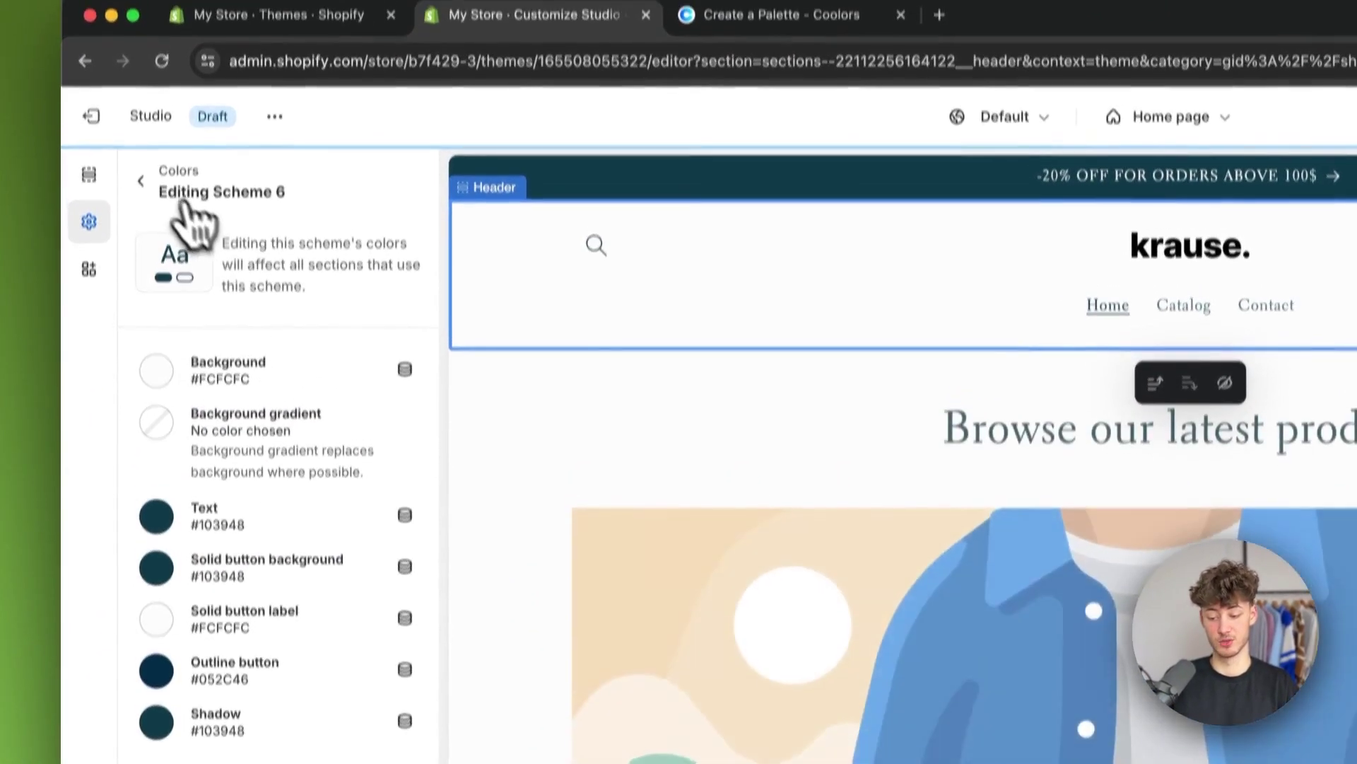
pyautogui.click(141, 181)
pyautogui.click(714, 22)
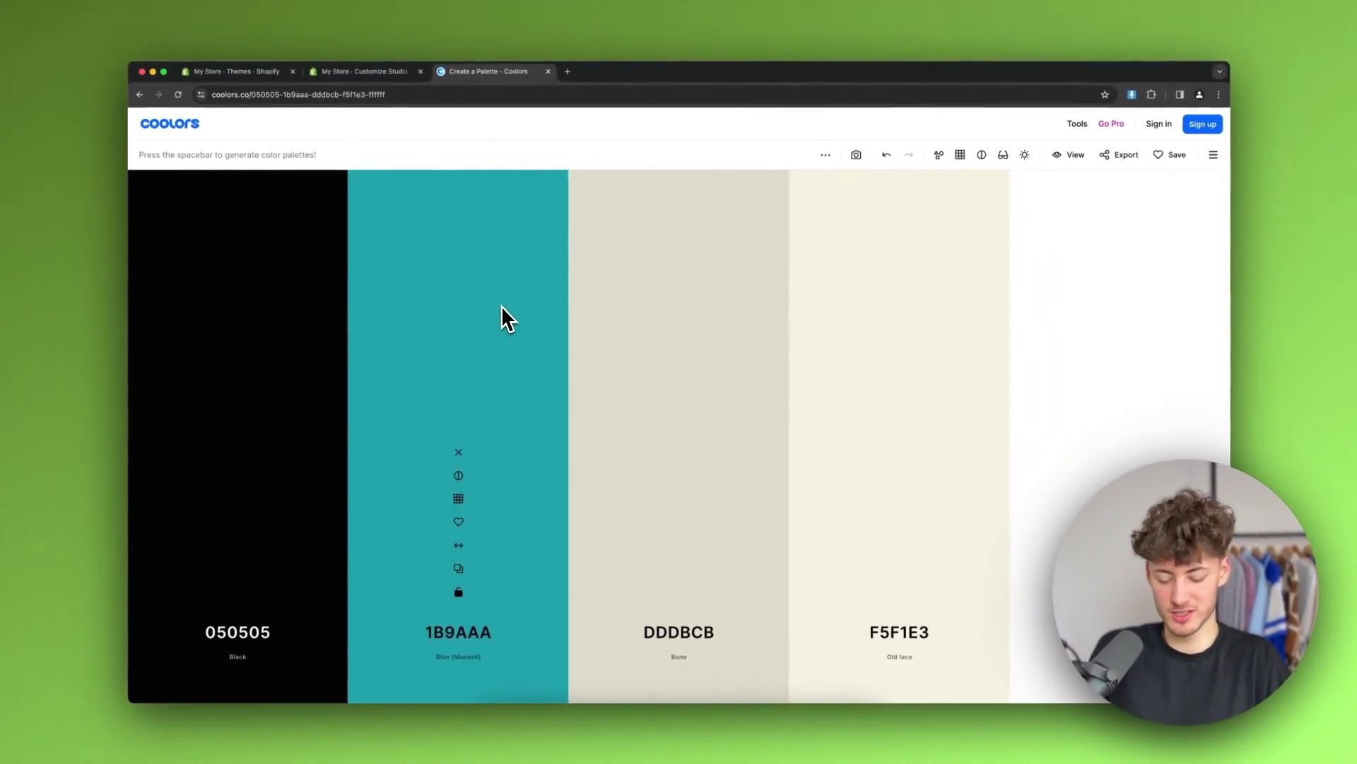
# - Regenerate the Coolors palette three times, then go back to the Shopify theme editor
pyautogui.press('space')
pyautogui.press('space')
pyautogui.press('space')
pyautogui.press('space')
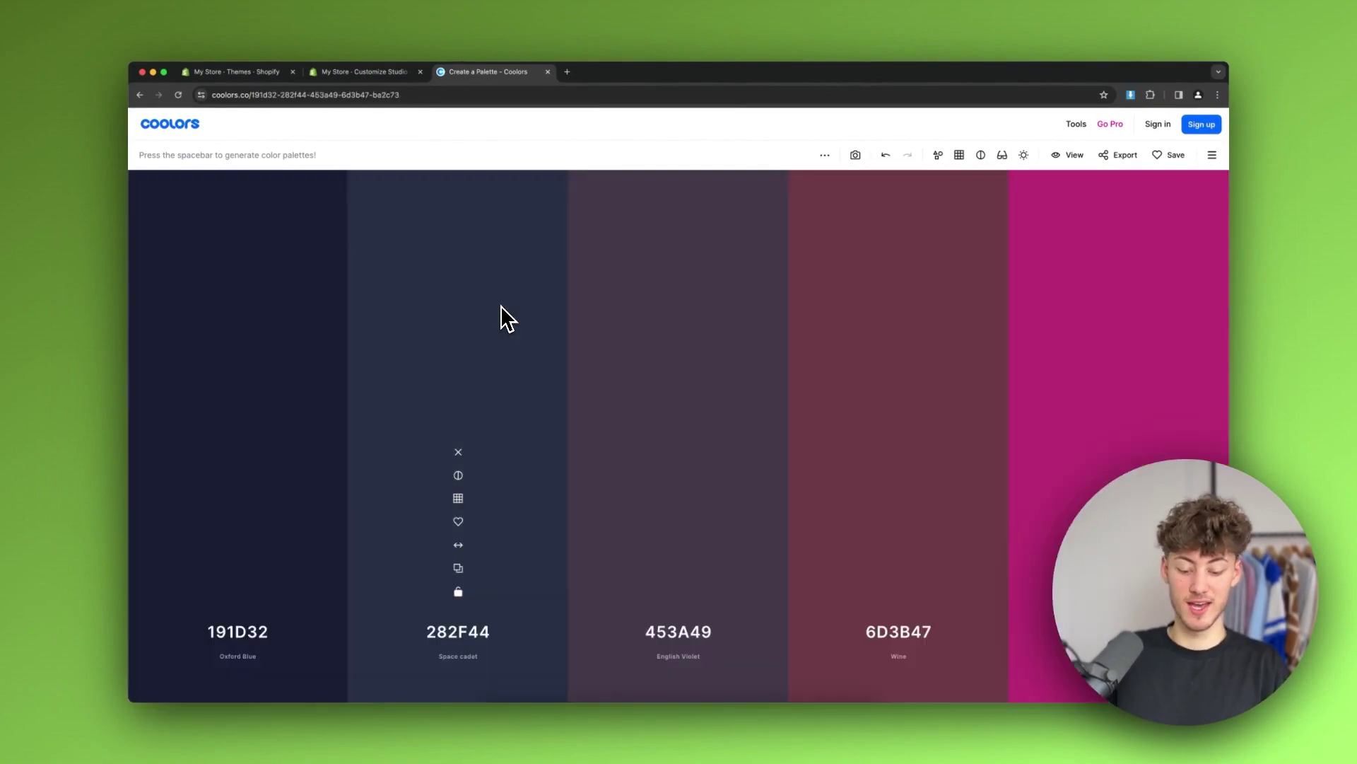
pyautogui.press('space')
pyautogui.press('space')
pyautogui.press('space')
pyautogui.press('space')
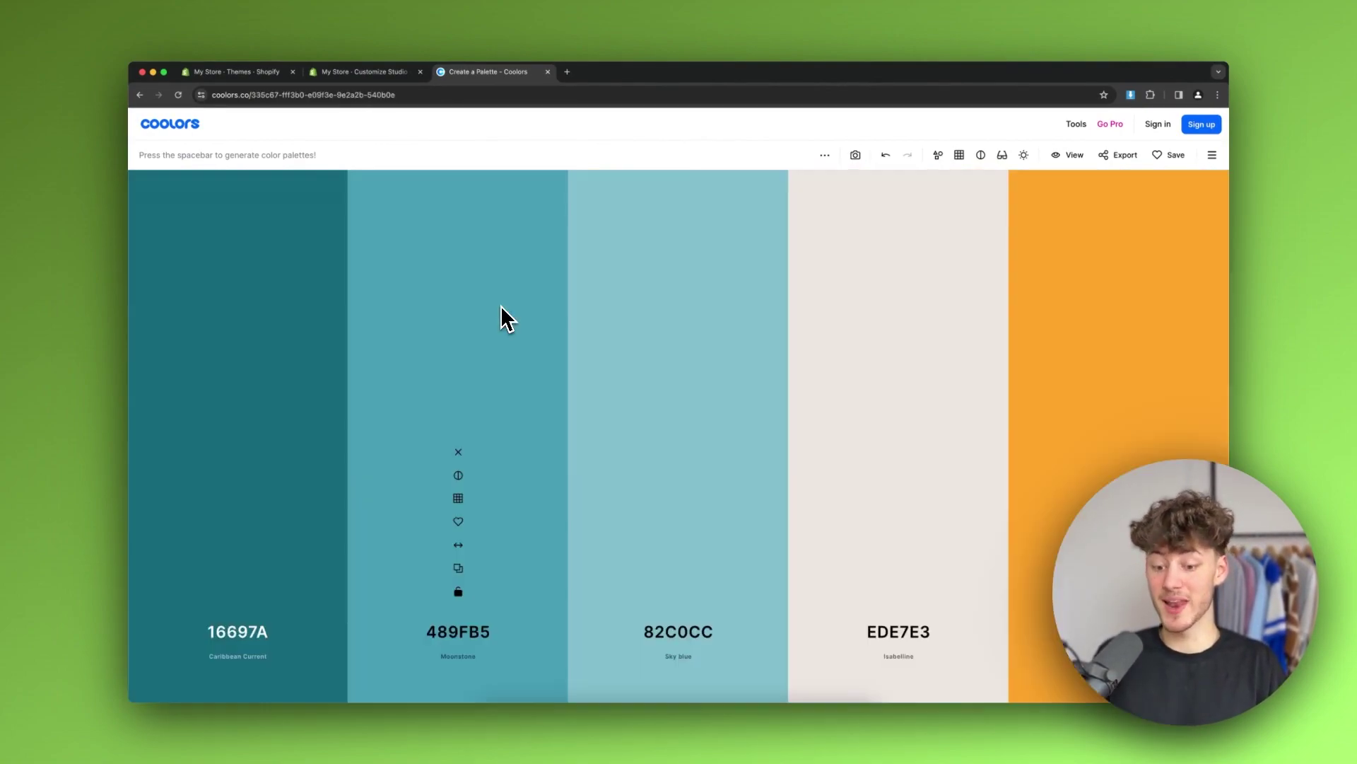
pyautogui.press('space')
pyautogui.press('space')
pyautogui.press('space')
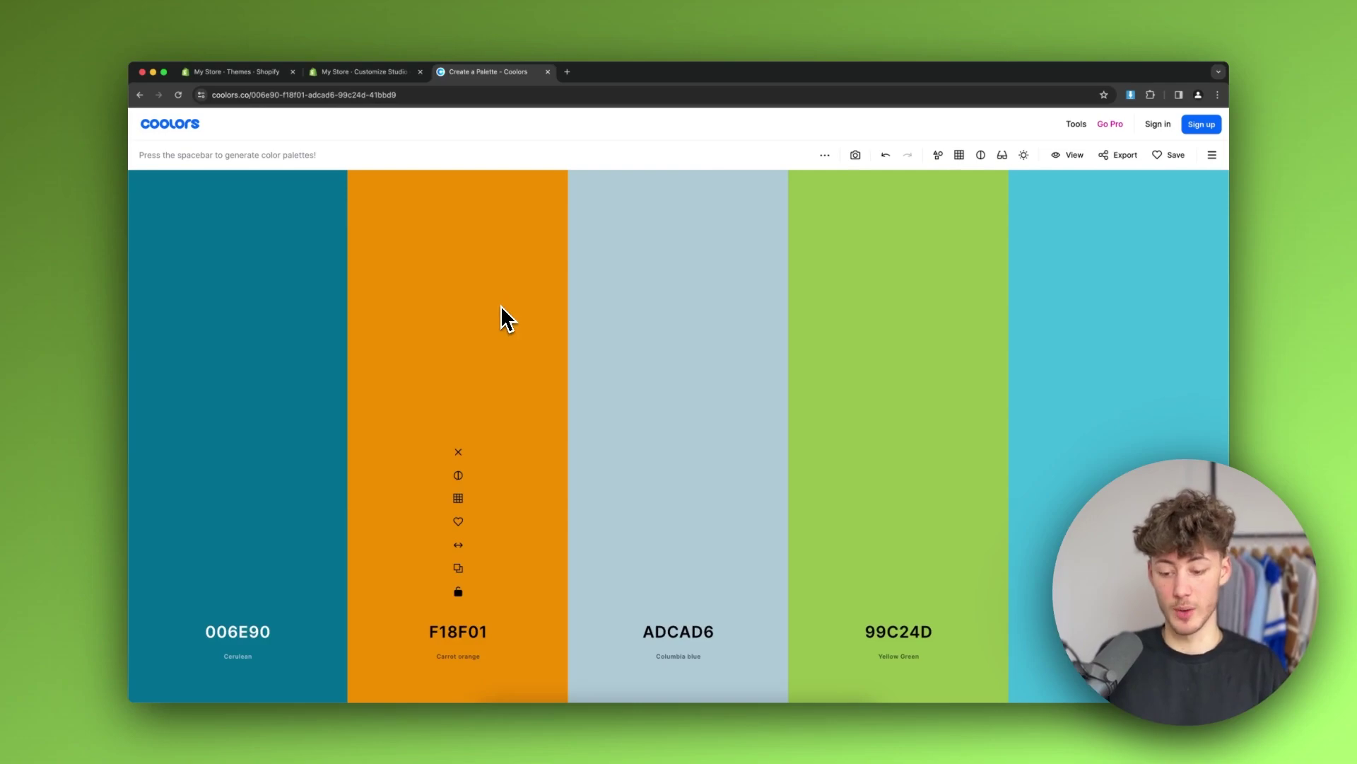
pyautogui.click(364, 72)
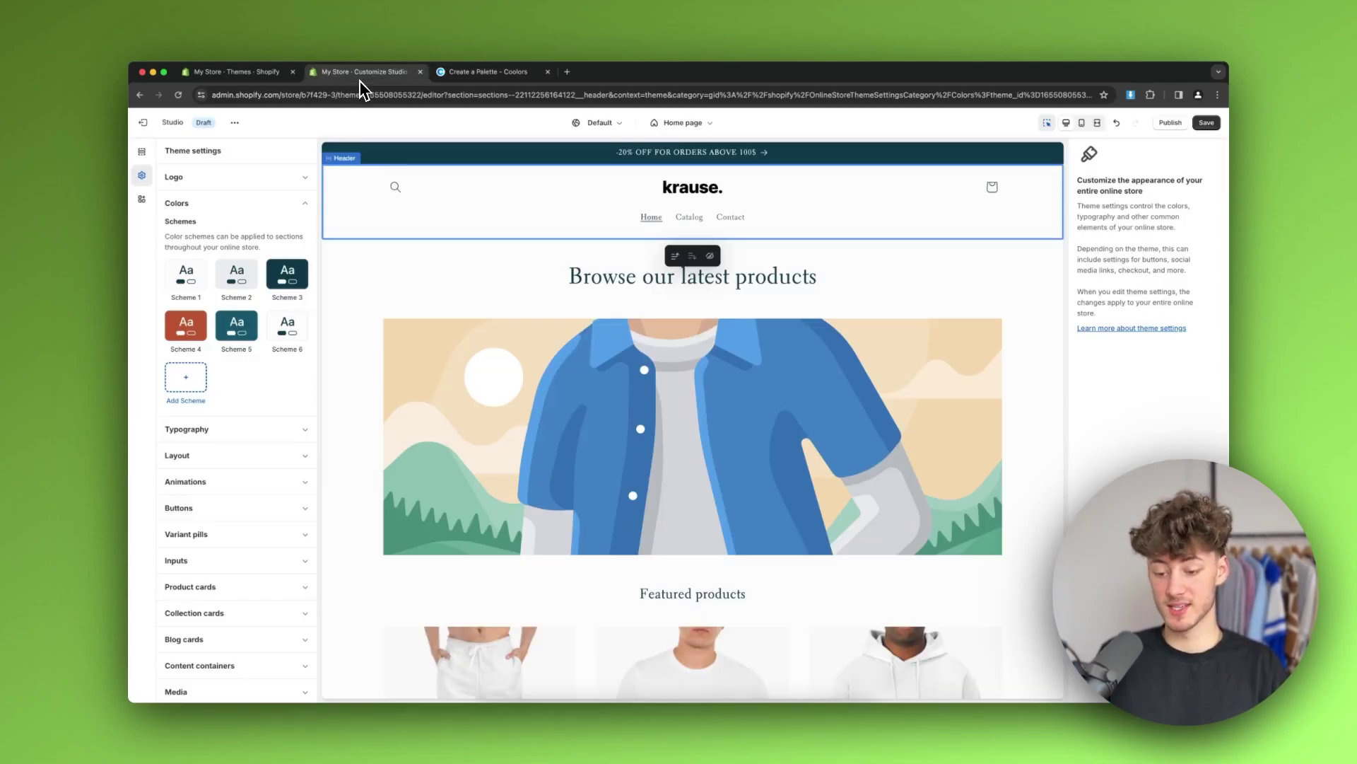
pyautogui.click(262, 205)
pyautogui.click(270, 231)
pyautogui.click(269, 232)
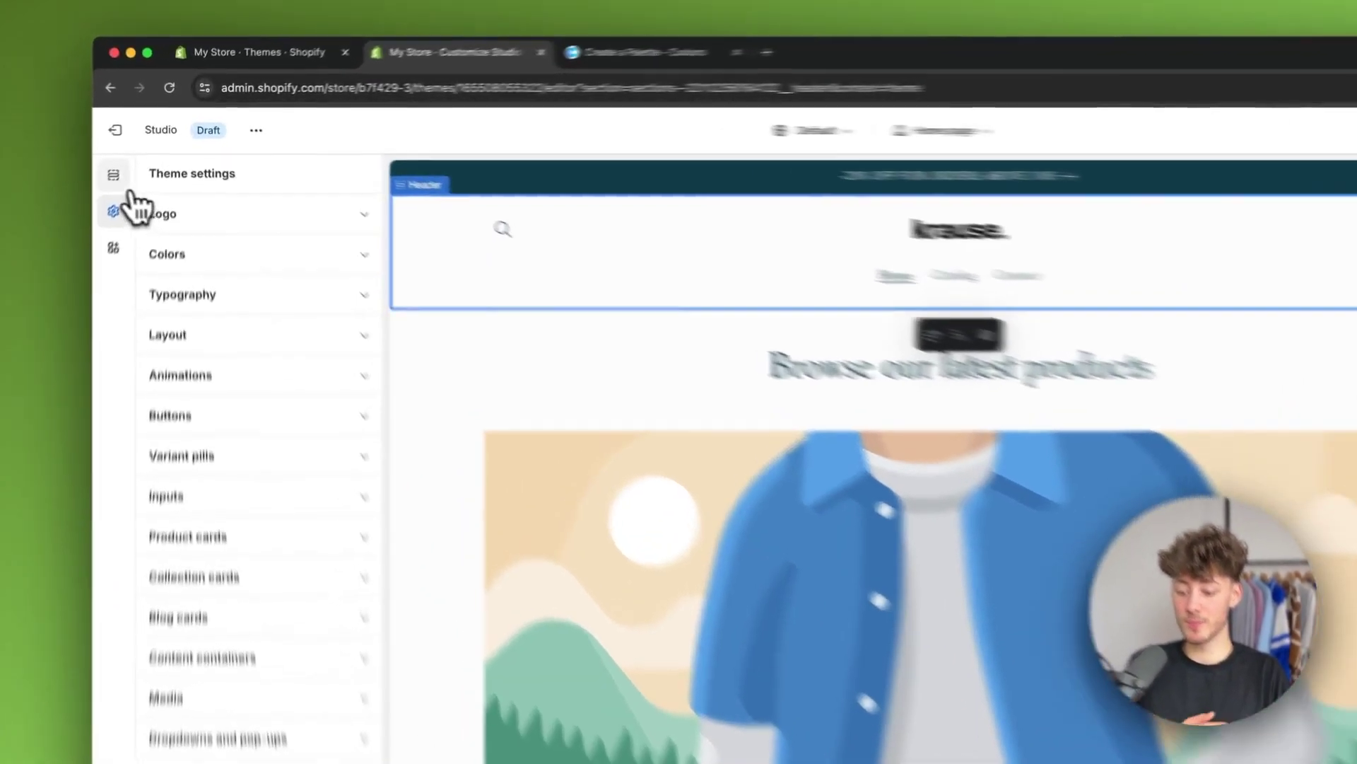
# - Change the home page rich text heading from 'Browse our latest products' to 'Shop our newest Products'
pyautogui.click(141, 151)
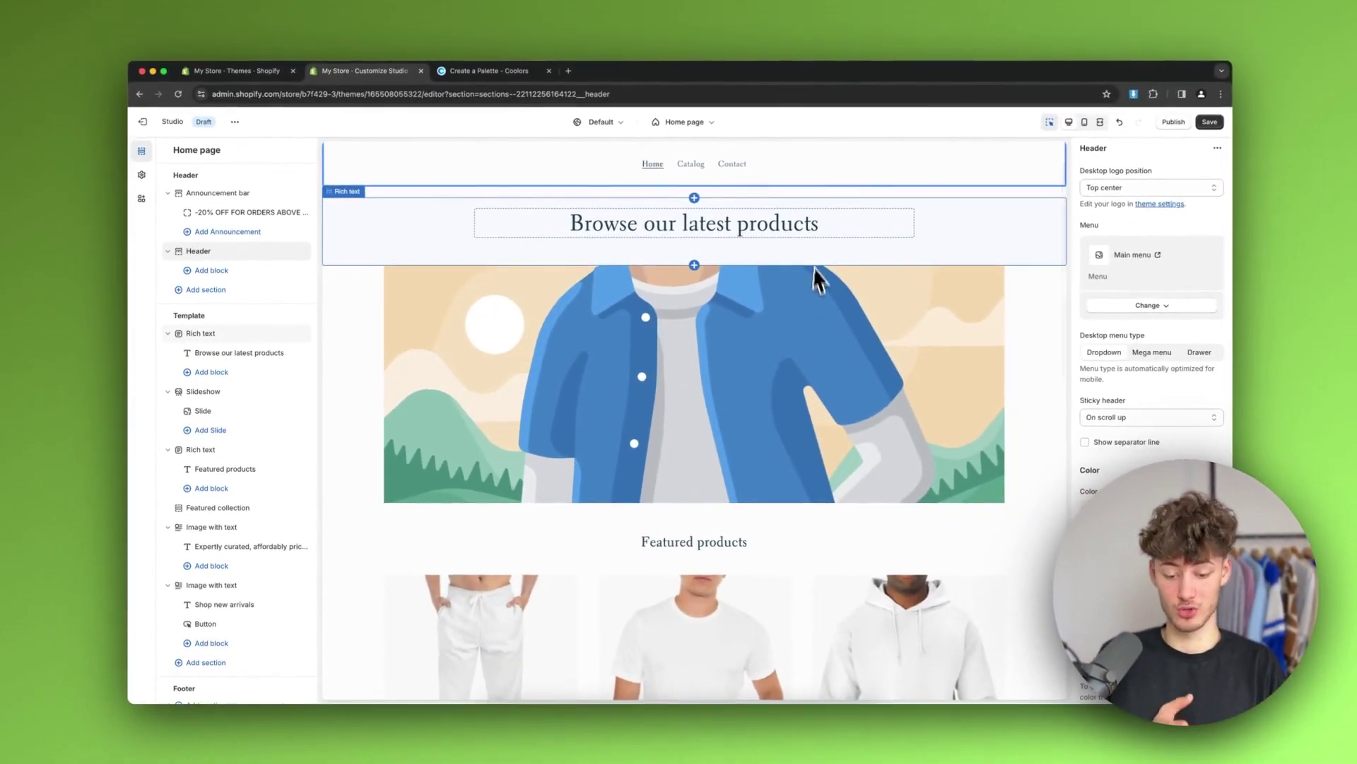
pyautogui.scroll(2, 812, 272)
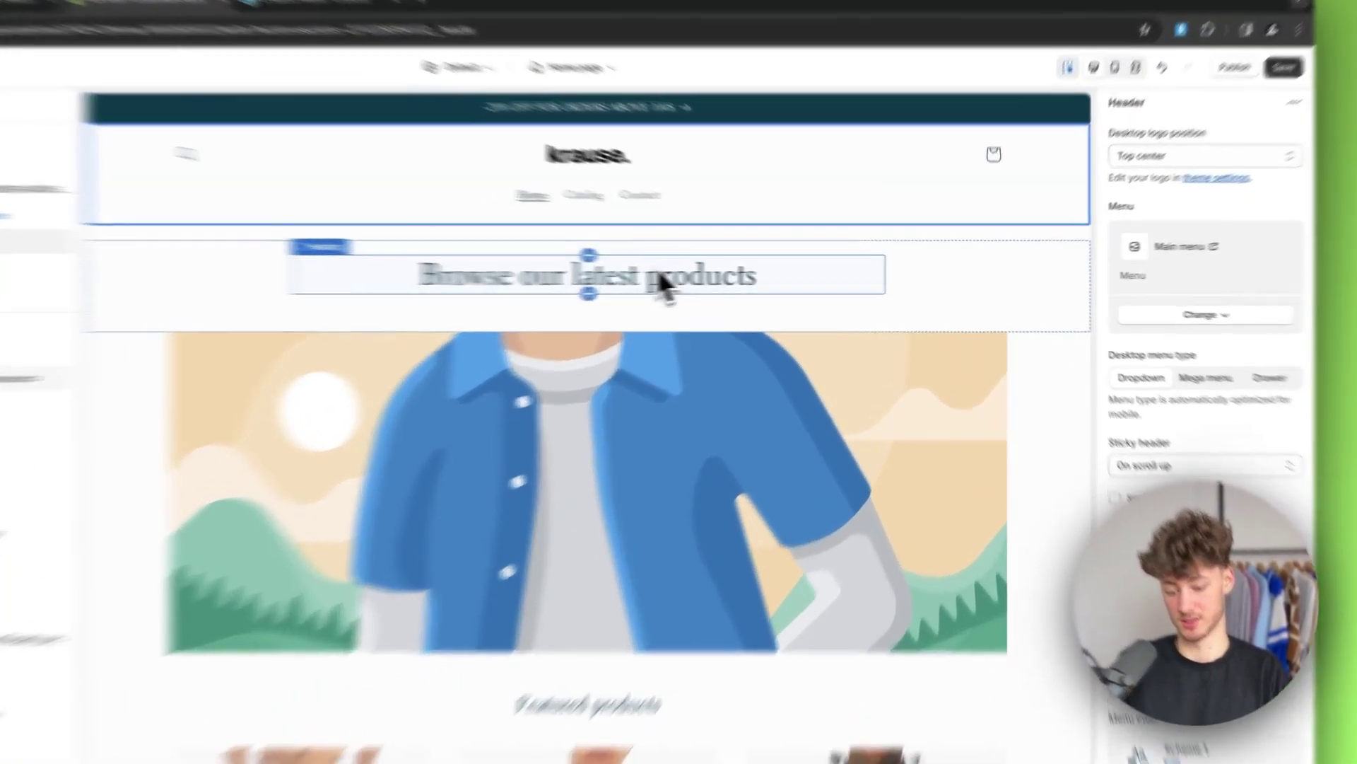
pyautogui.tripleClick(743, 278)
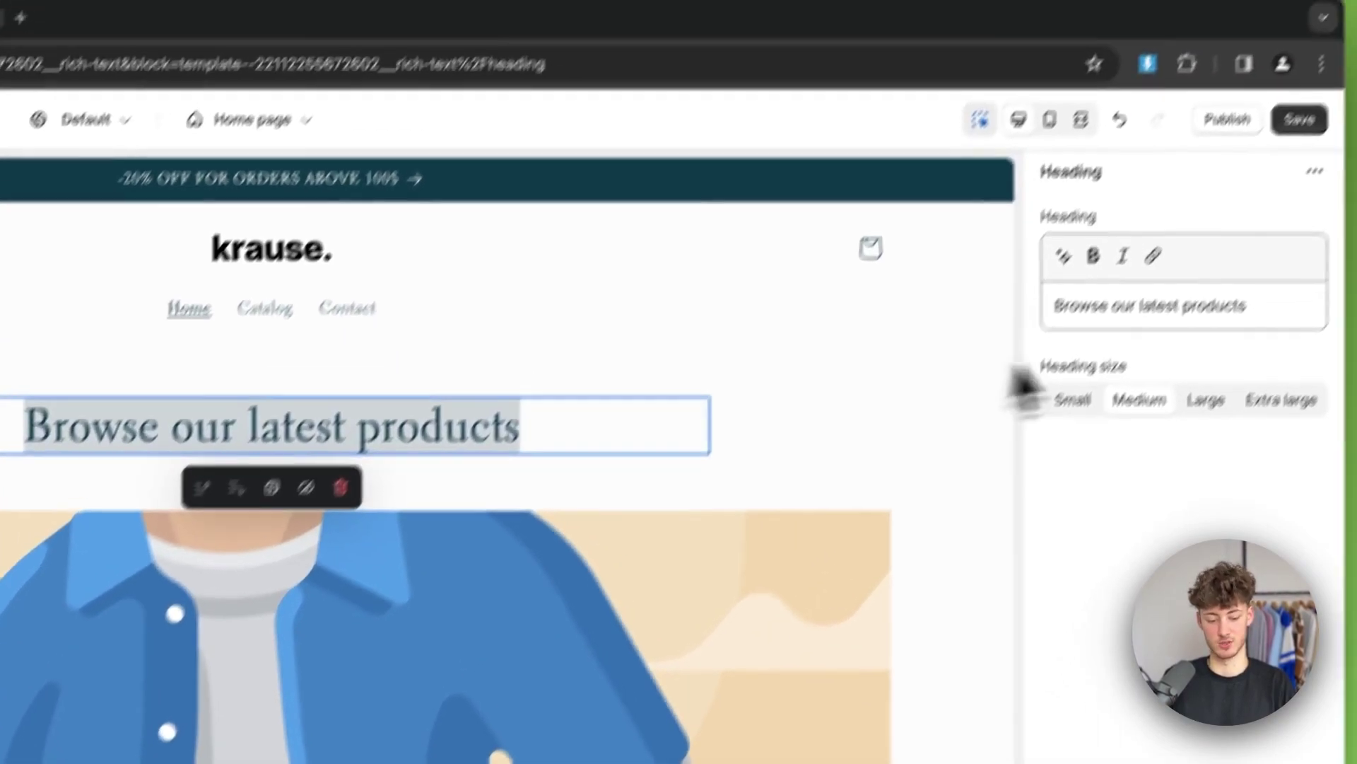
pyautogui.click(1253, 152)
pyautogui.tripleClick(1083, 361)
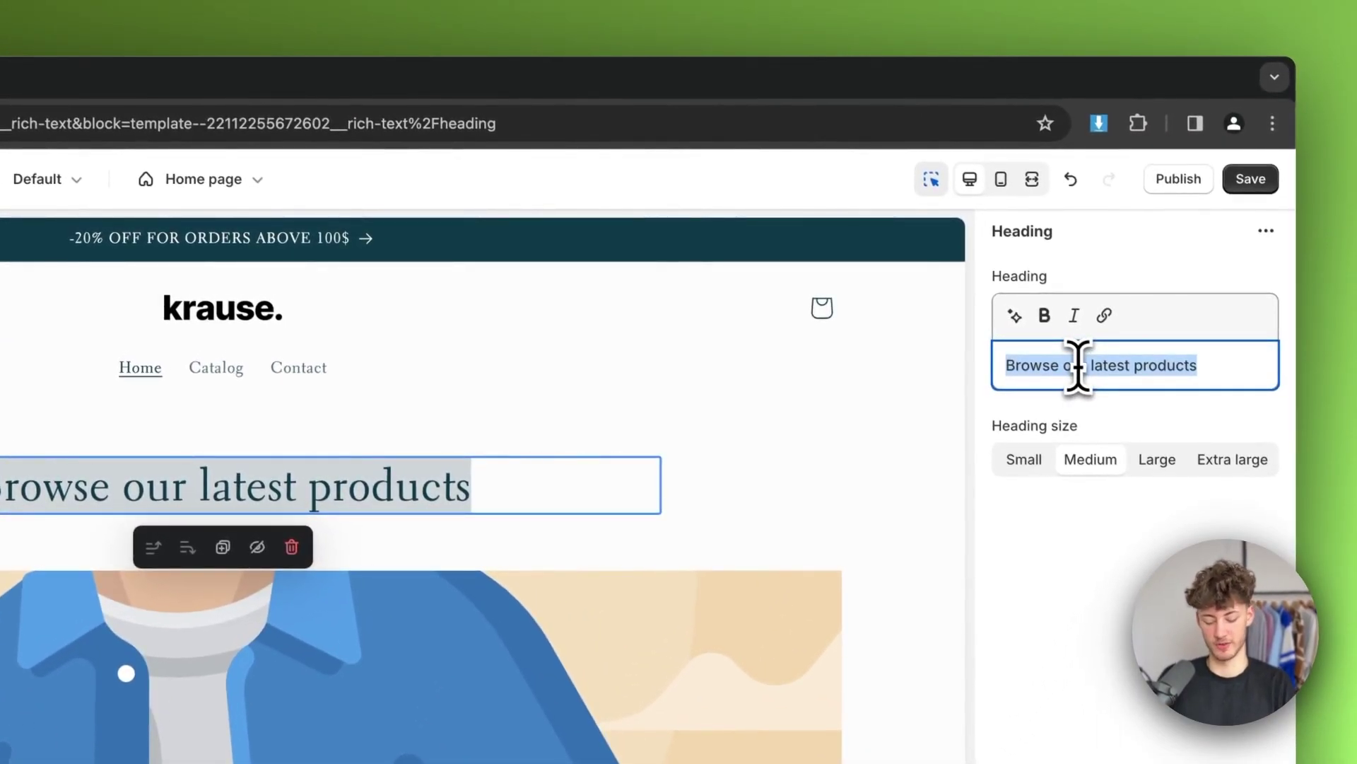
pyautogui.write('Shop o')
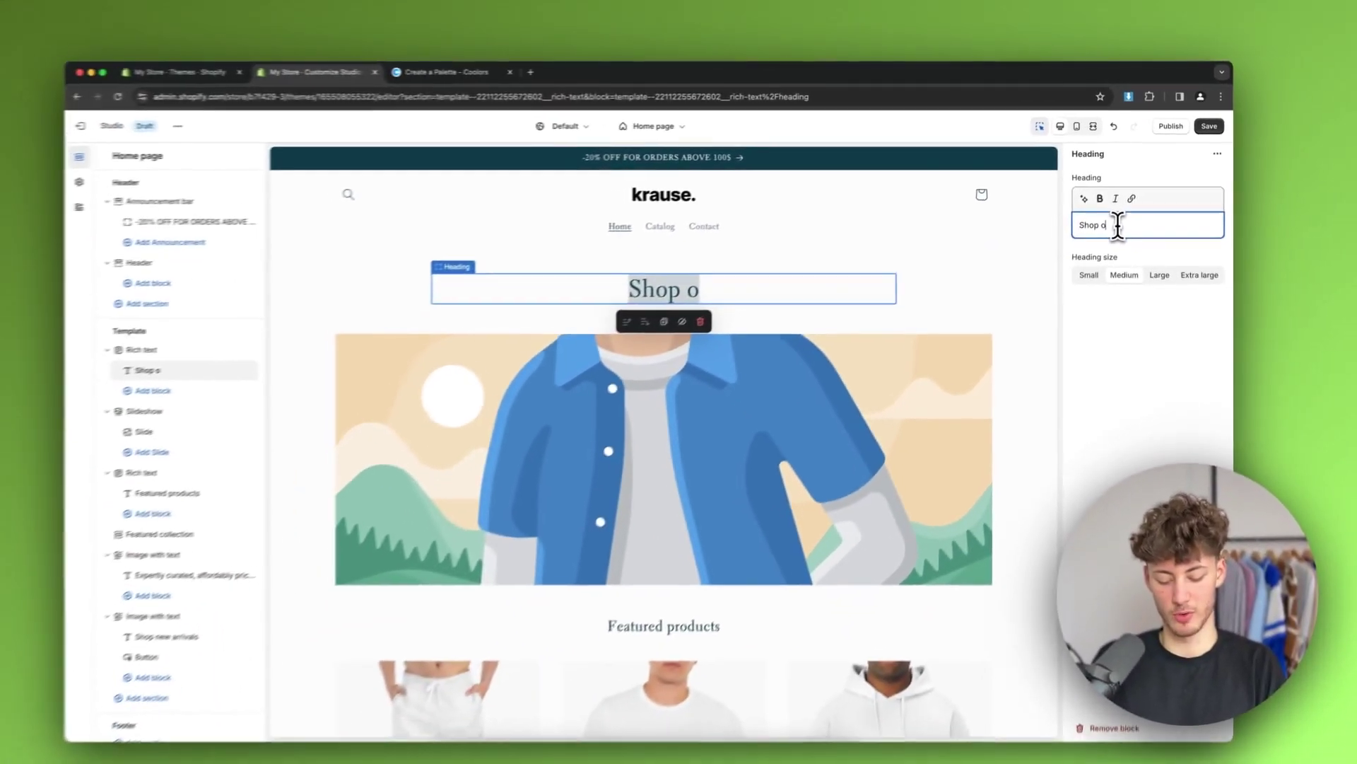
pyautogui.write('ur newest')
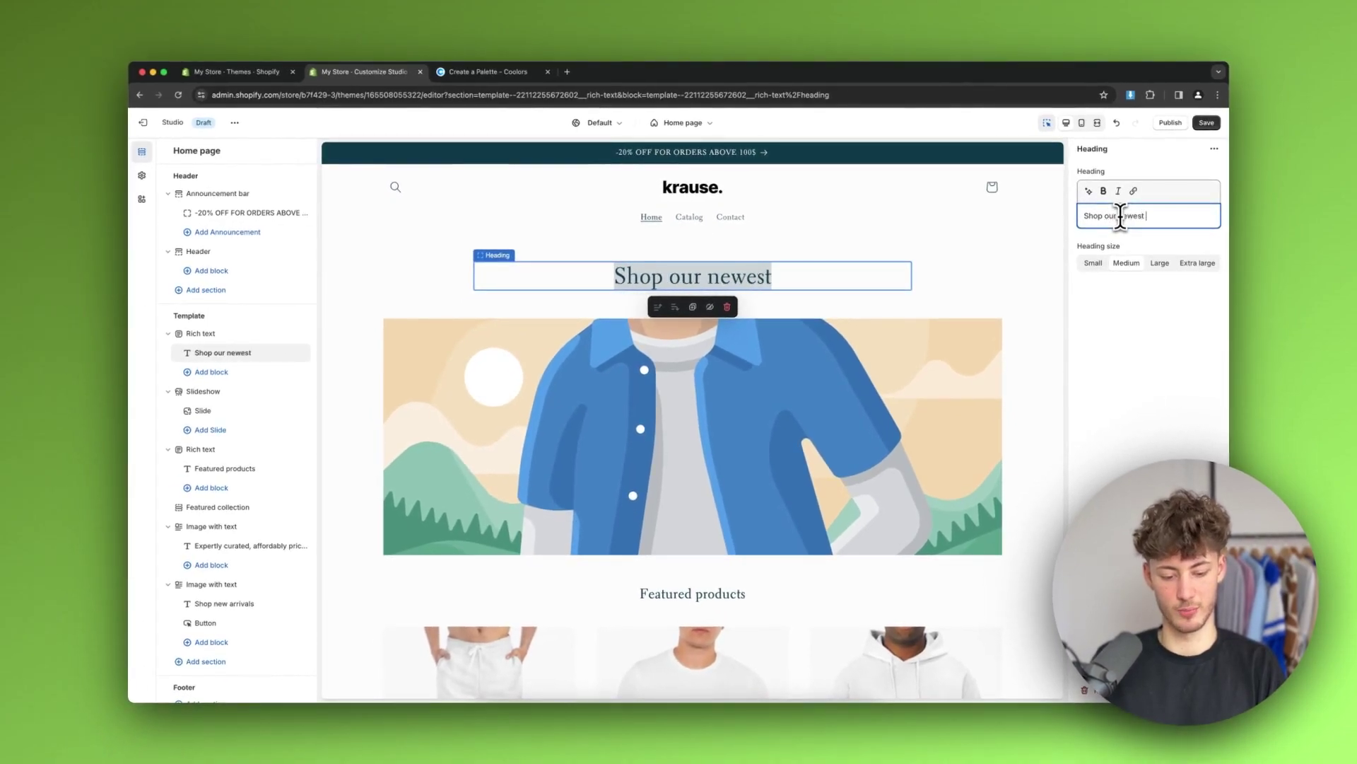
pyautogui.write(' Products')
pyautogui.click(977, 372)
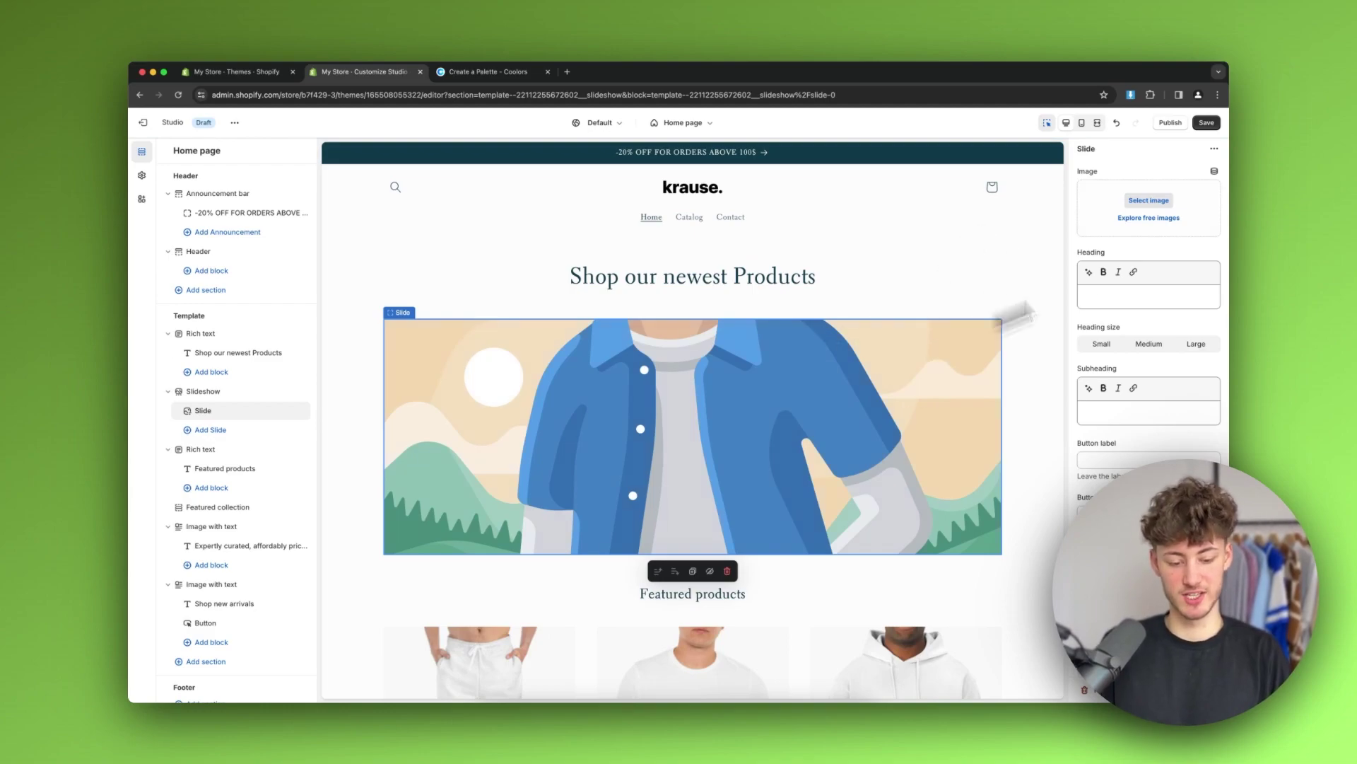
# - Set the slide's image to a free stock photo of clothes on a rack, found by searching 'clo'
pyautogui.click(1149, 202)
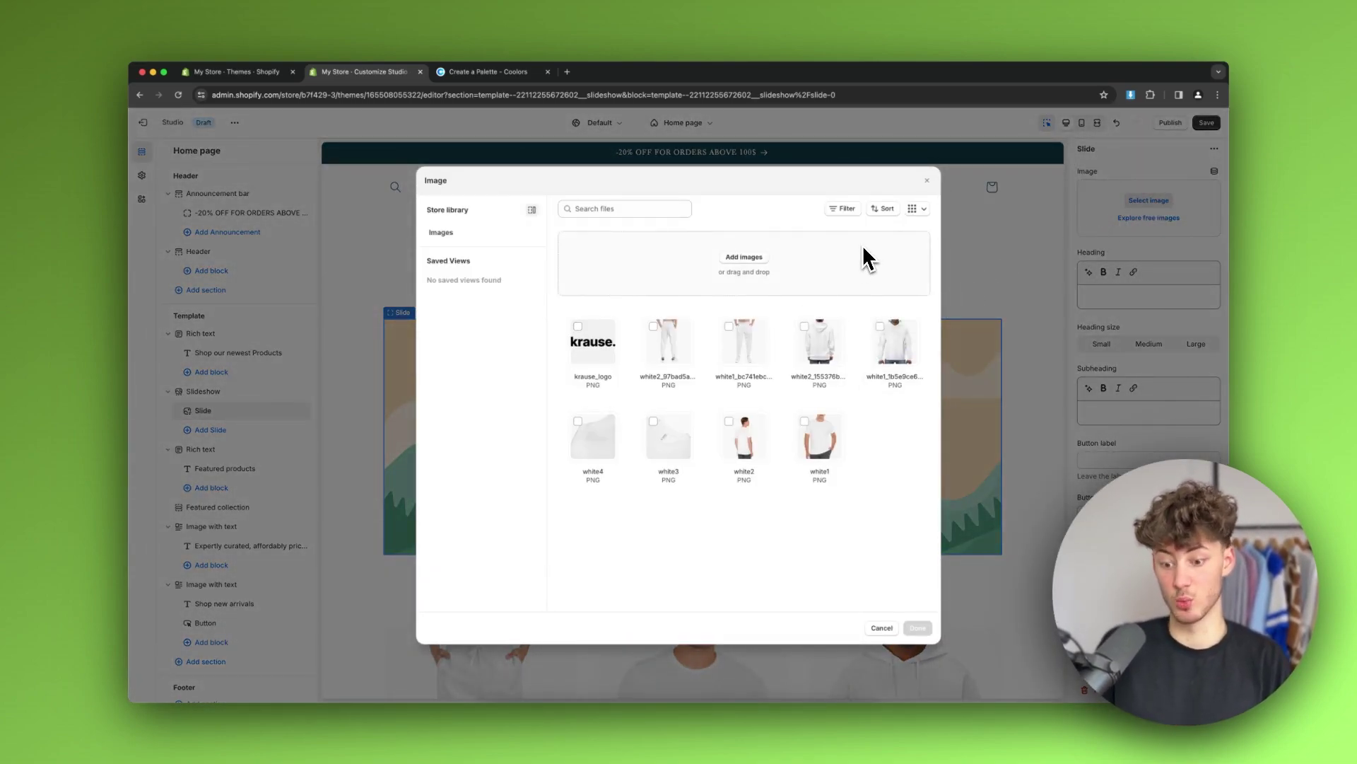
pyautogui.click(948, 219)
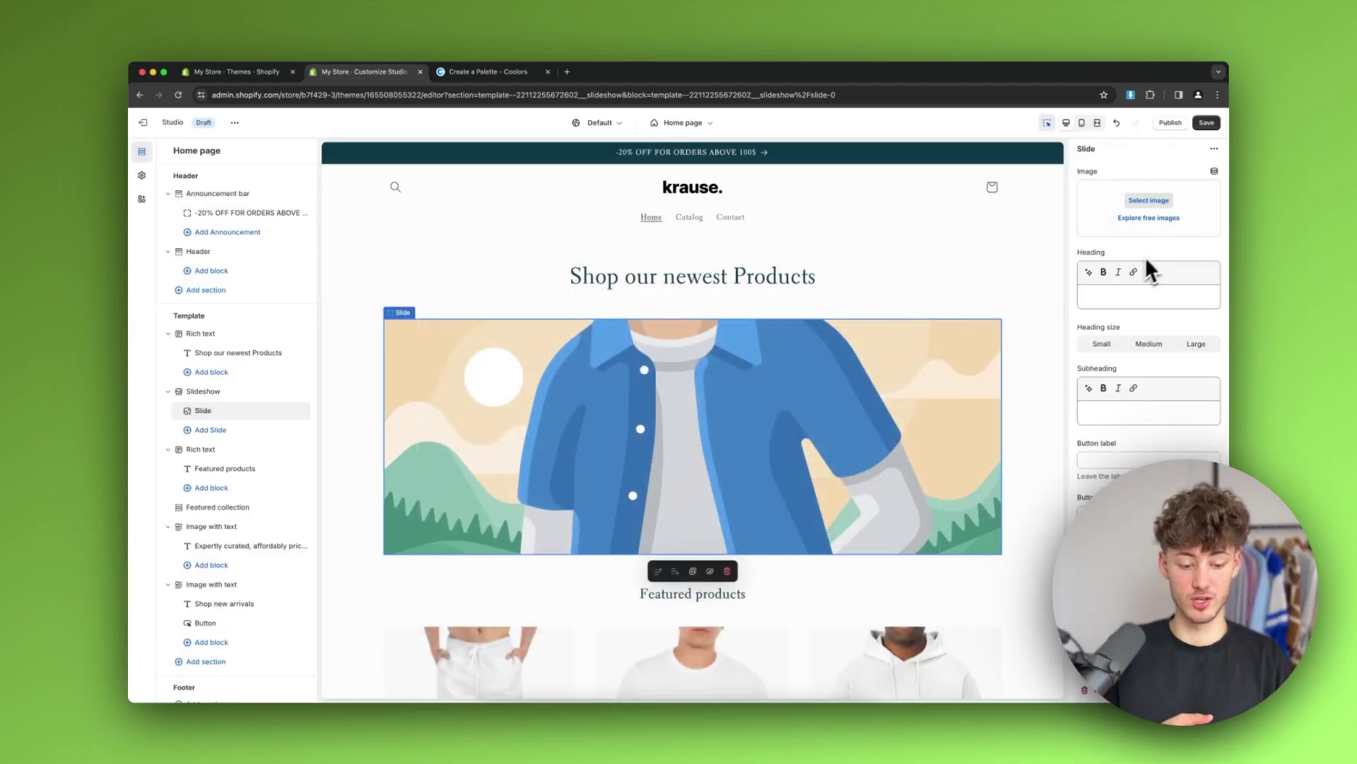
pyautogui.click(1164, 220)
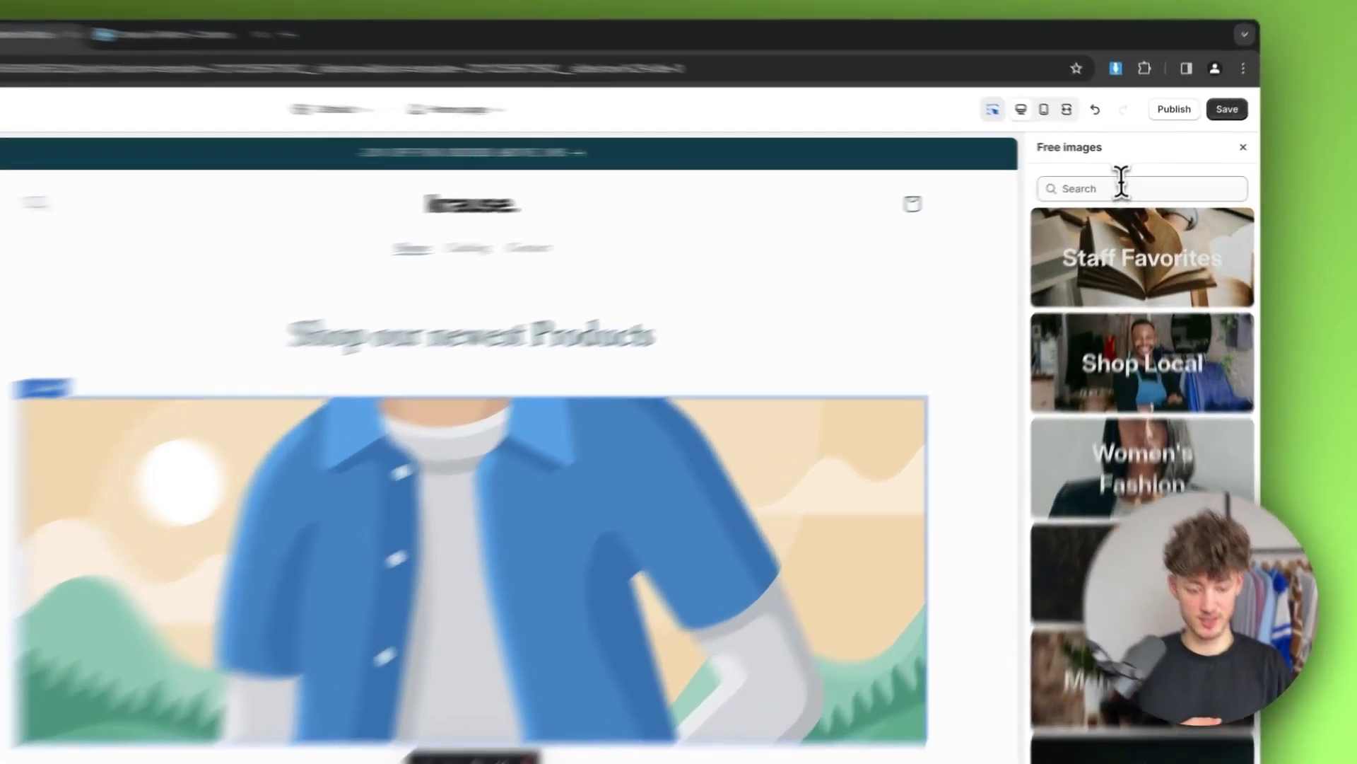
pyautogui.click(1122, 187)
pyautogui.write('c')
pyautogui.press('BackSpace')
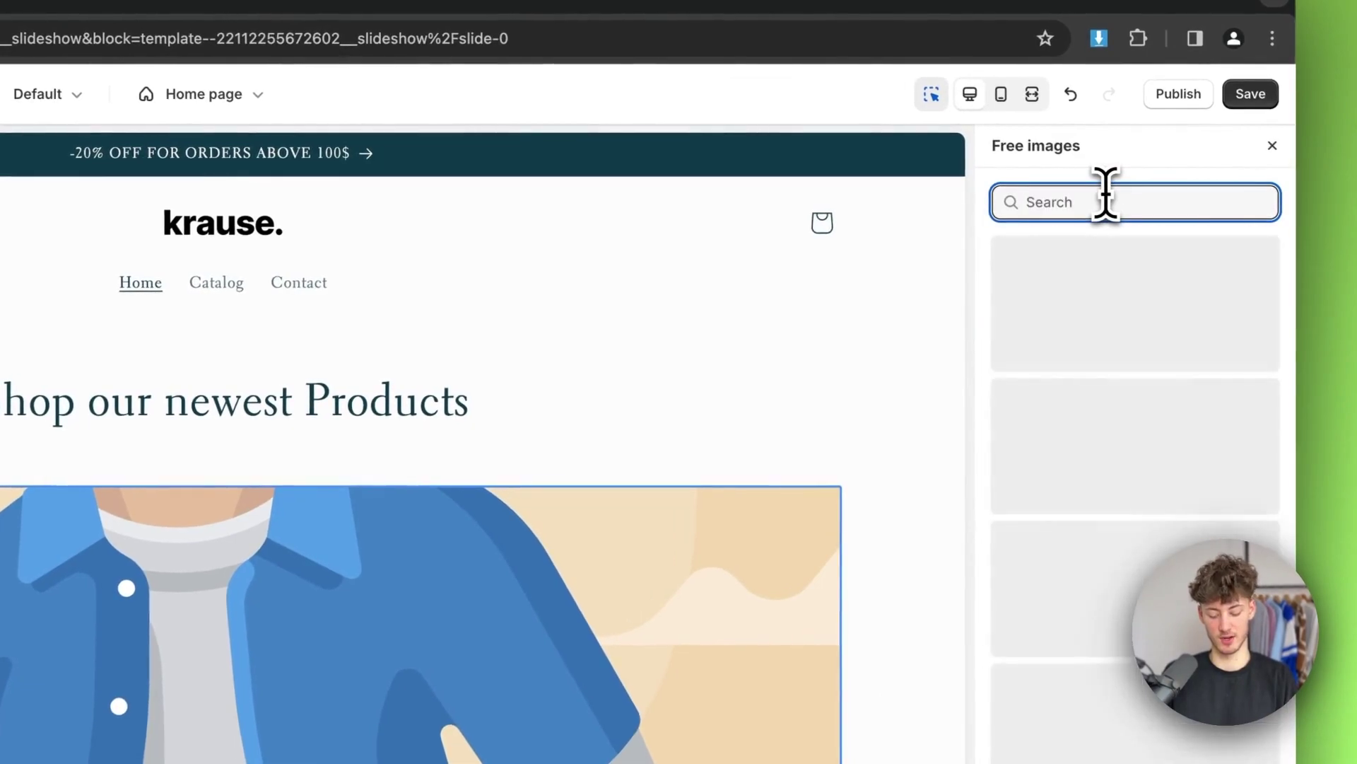
pyautogui.write('clothing')
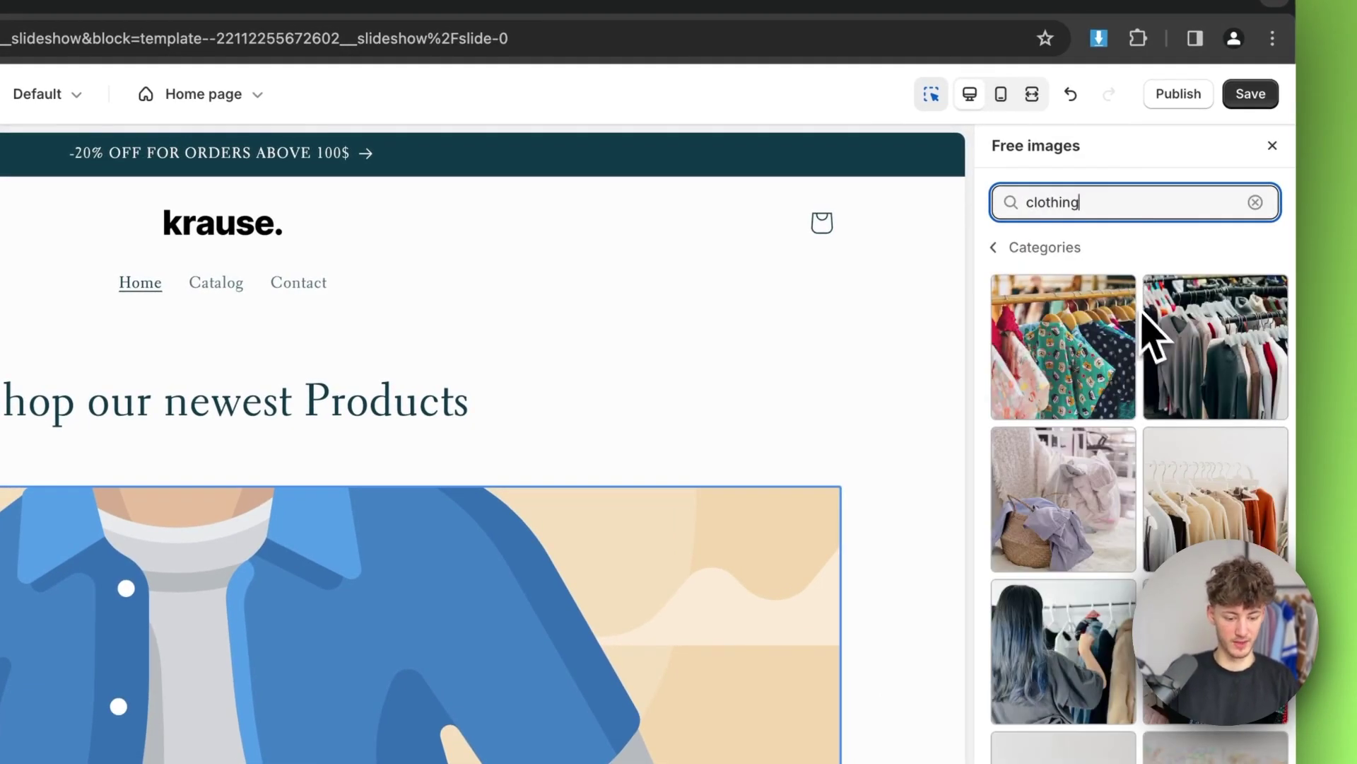
pyautogui.click(1200, 392)
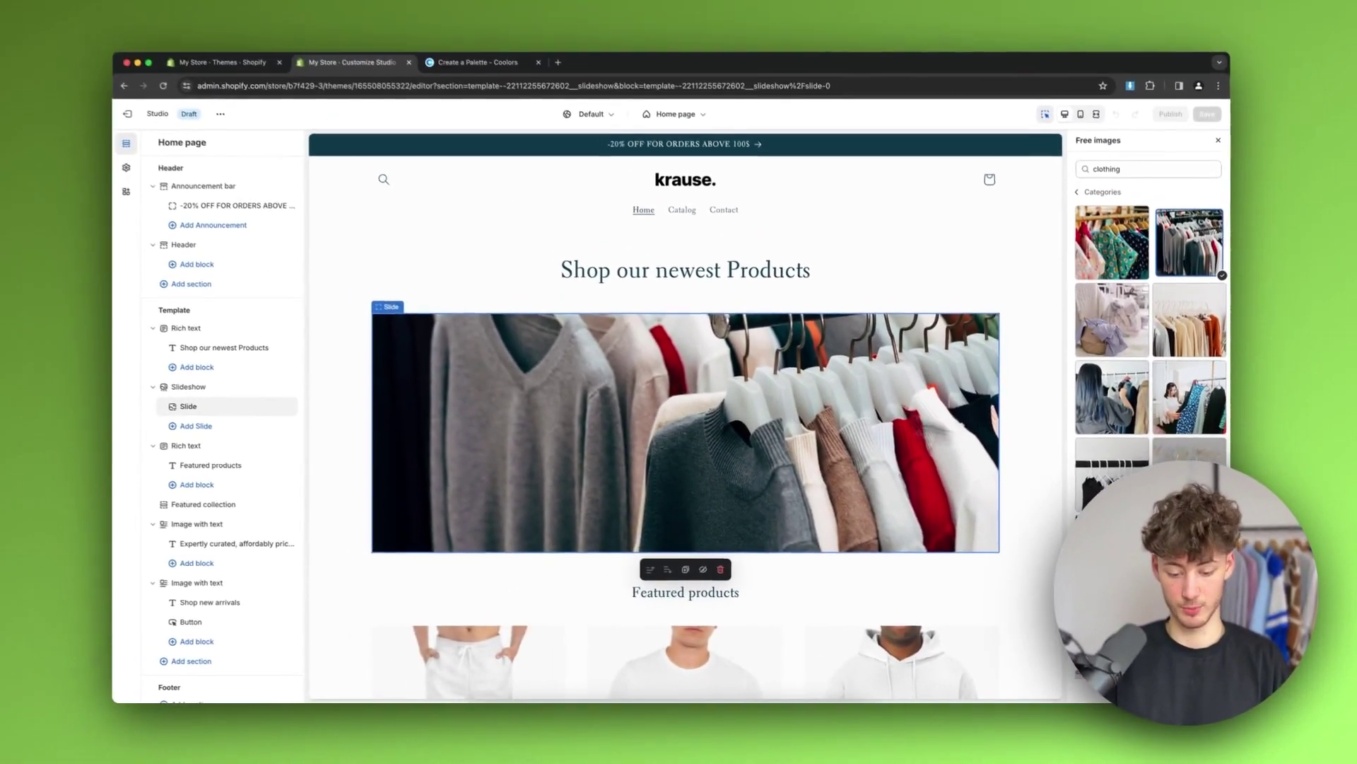
pyautogui.click(1251, 725)
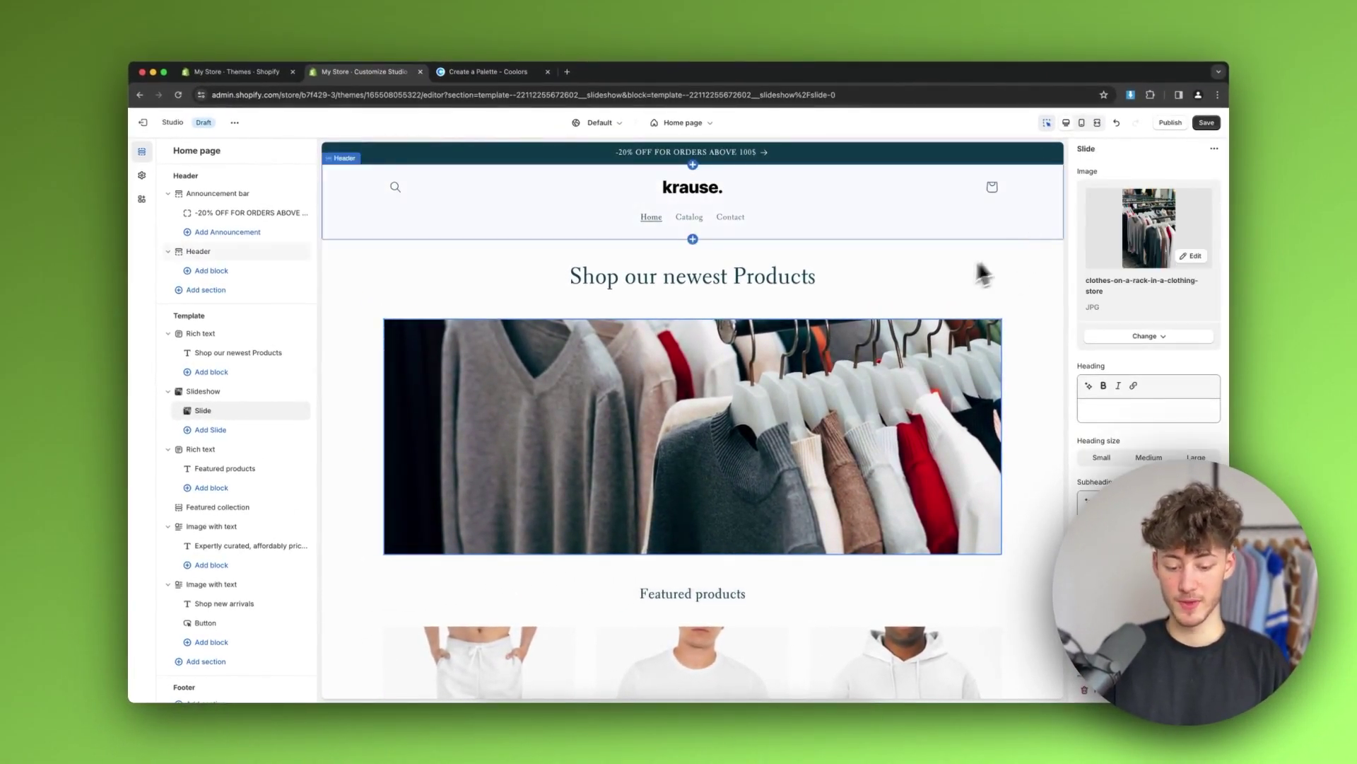
pyautogui.scroll(-3, 956, 265)
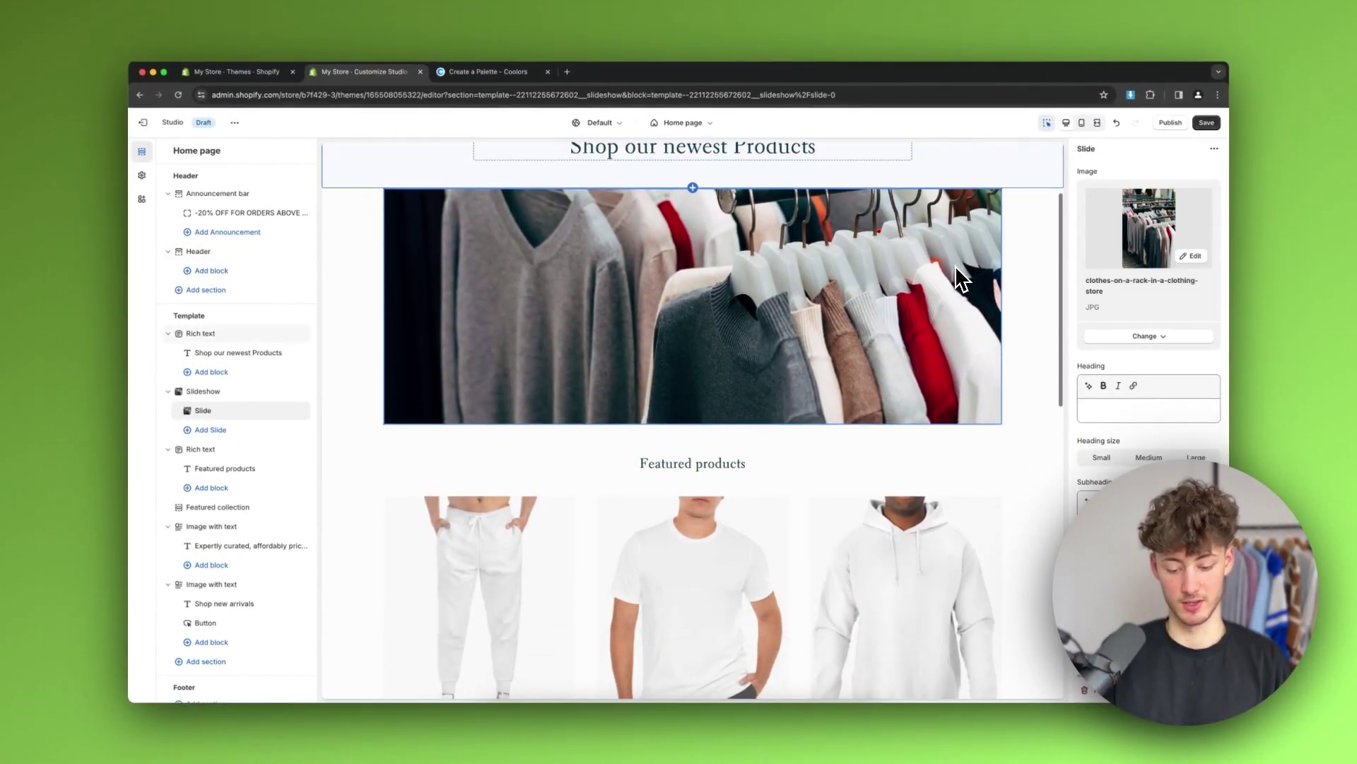
# - Delete both Image with text sections below the Featured products and Expertly curated sections
pyautogui.click(736, 466)
pyautogui.scroll(-8, 743, 479)
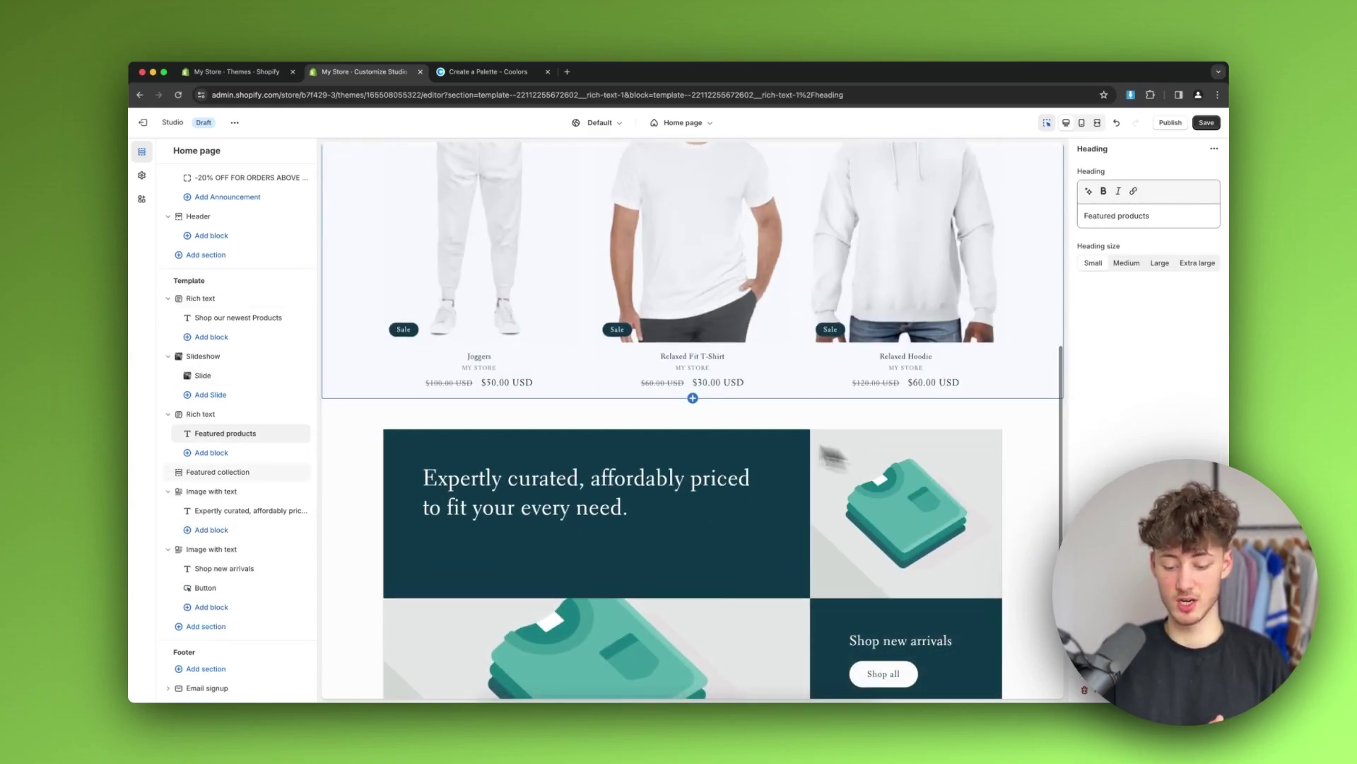
pyautogui.click(601, 487)
pyautogui.scroll(-2, 637, 473)
pyautogui.click(654, 294)
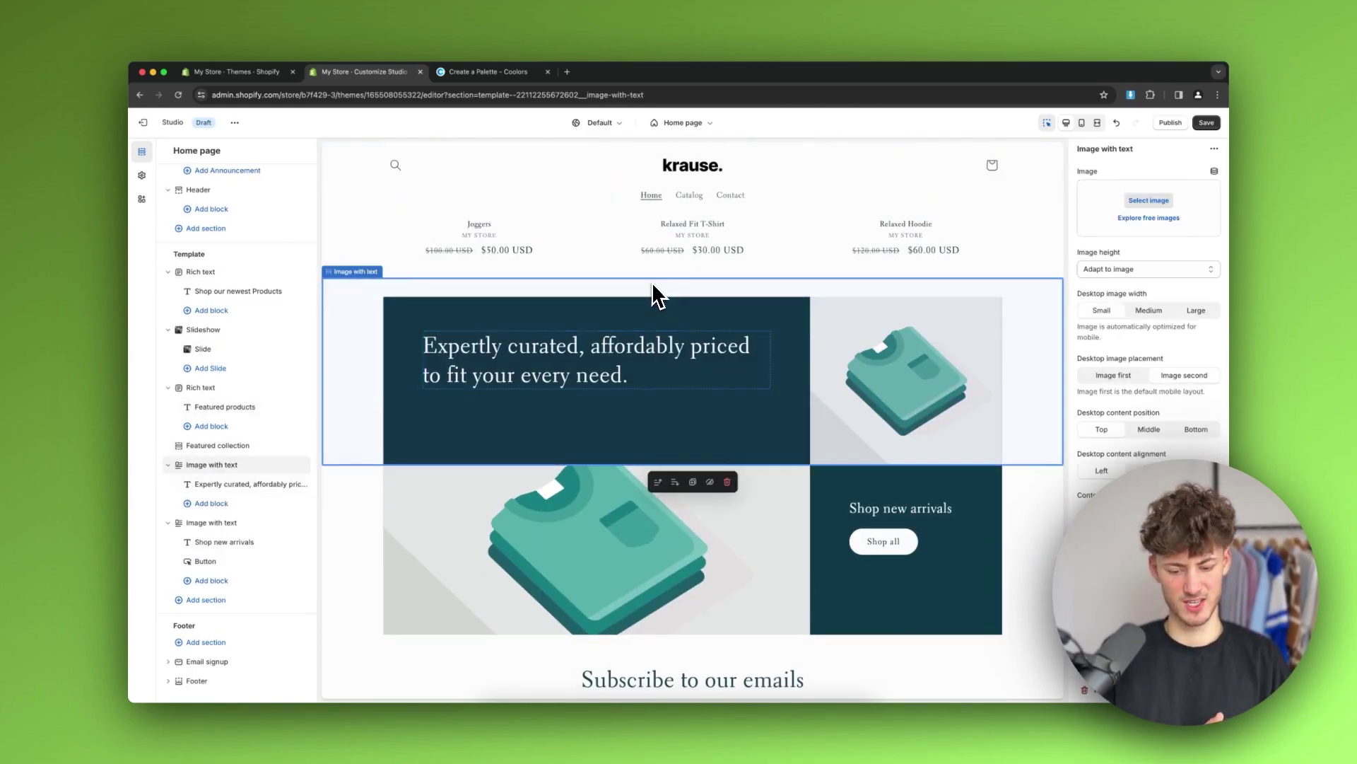
pyautogui.scroll(1, 640, 353)
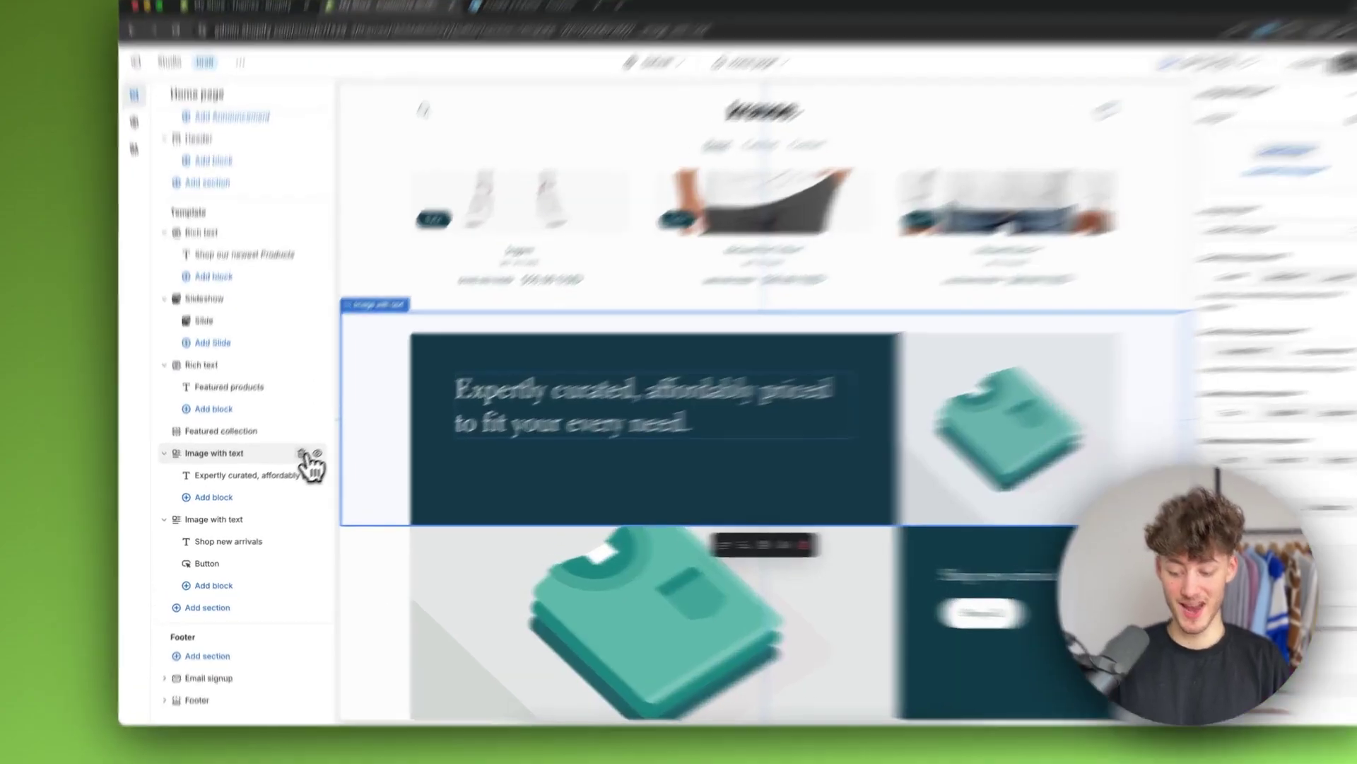
pyautogui.click(288, 466)
pyautogui.scroll(-12, 877, 514)
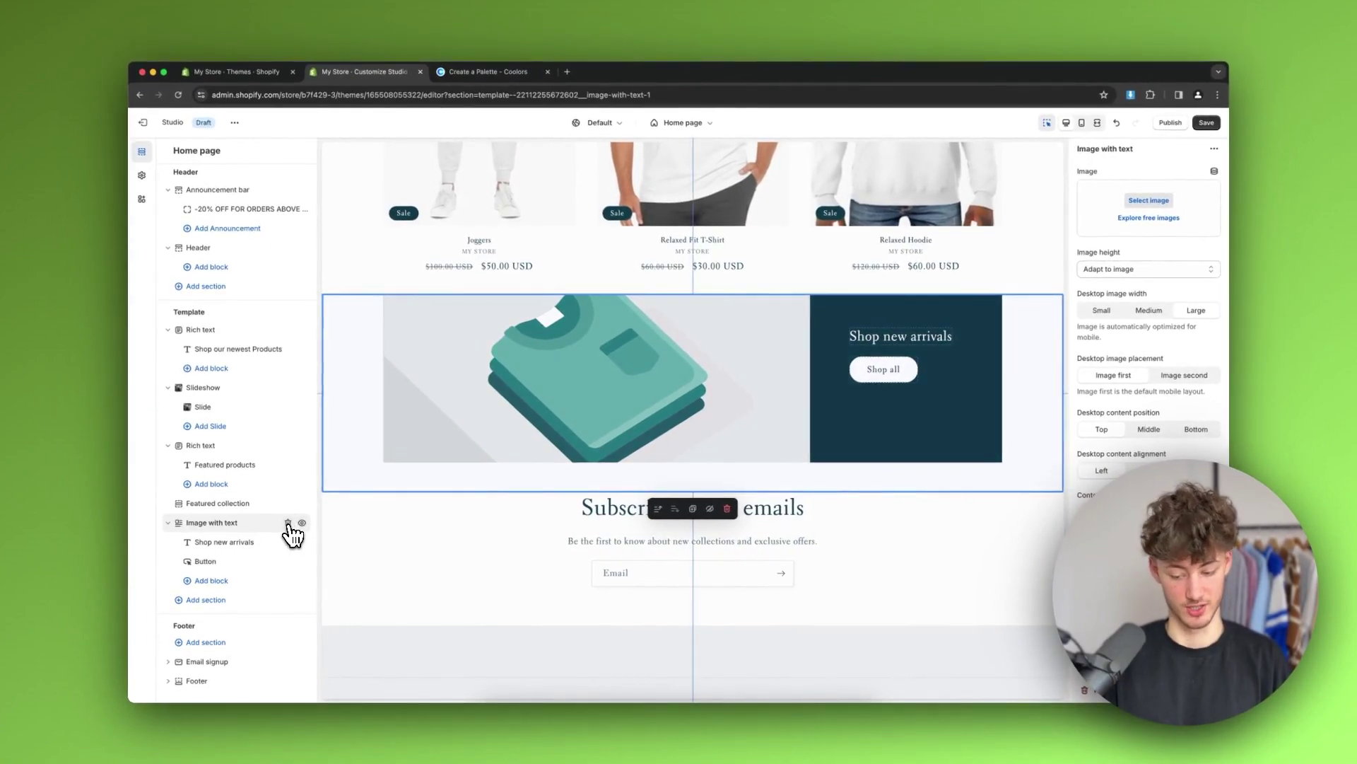
pyautogui.click(288, 523)
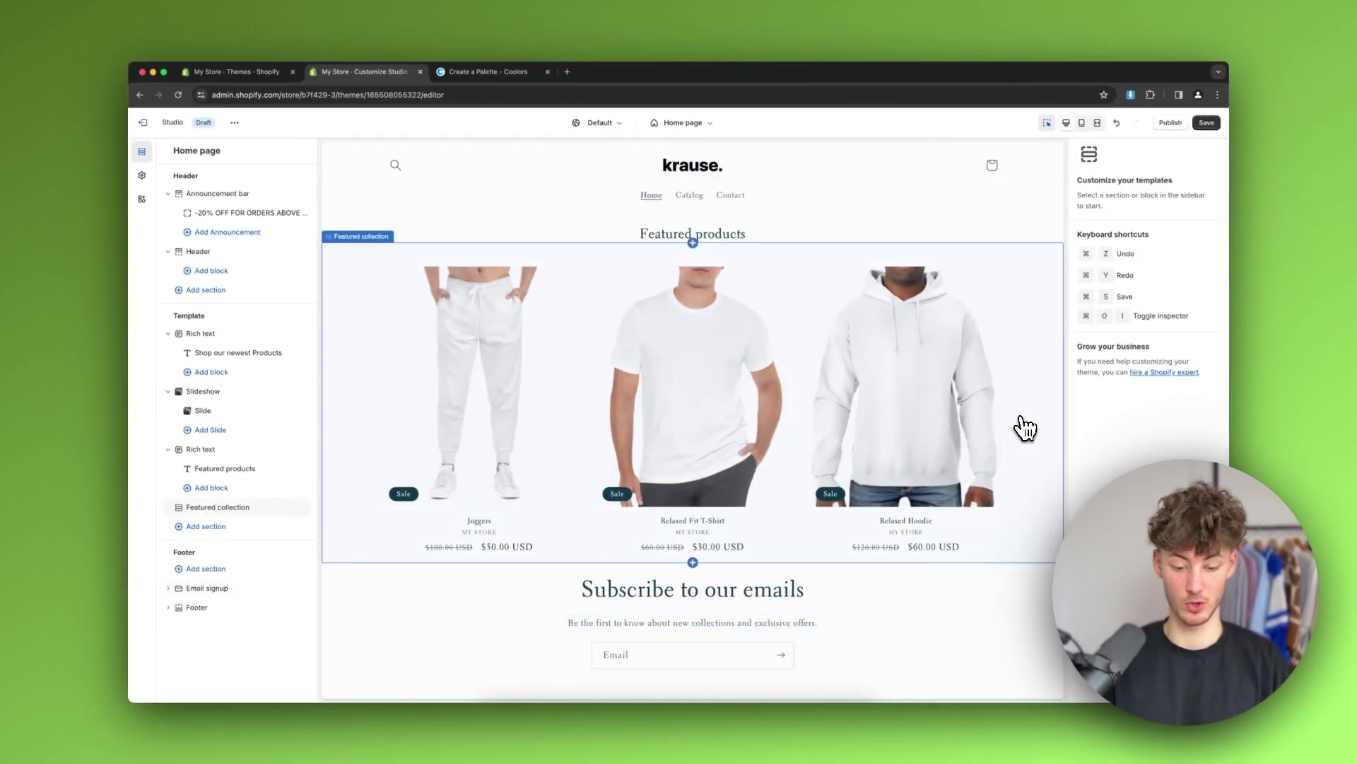
pyautogui.scroll(3, 748, 213)
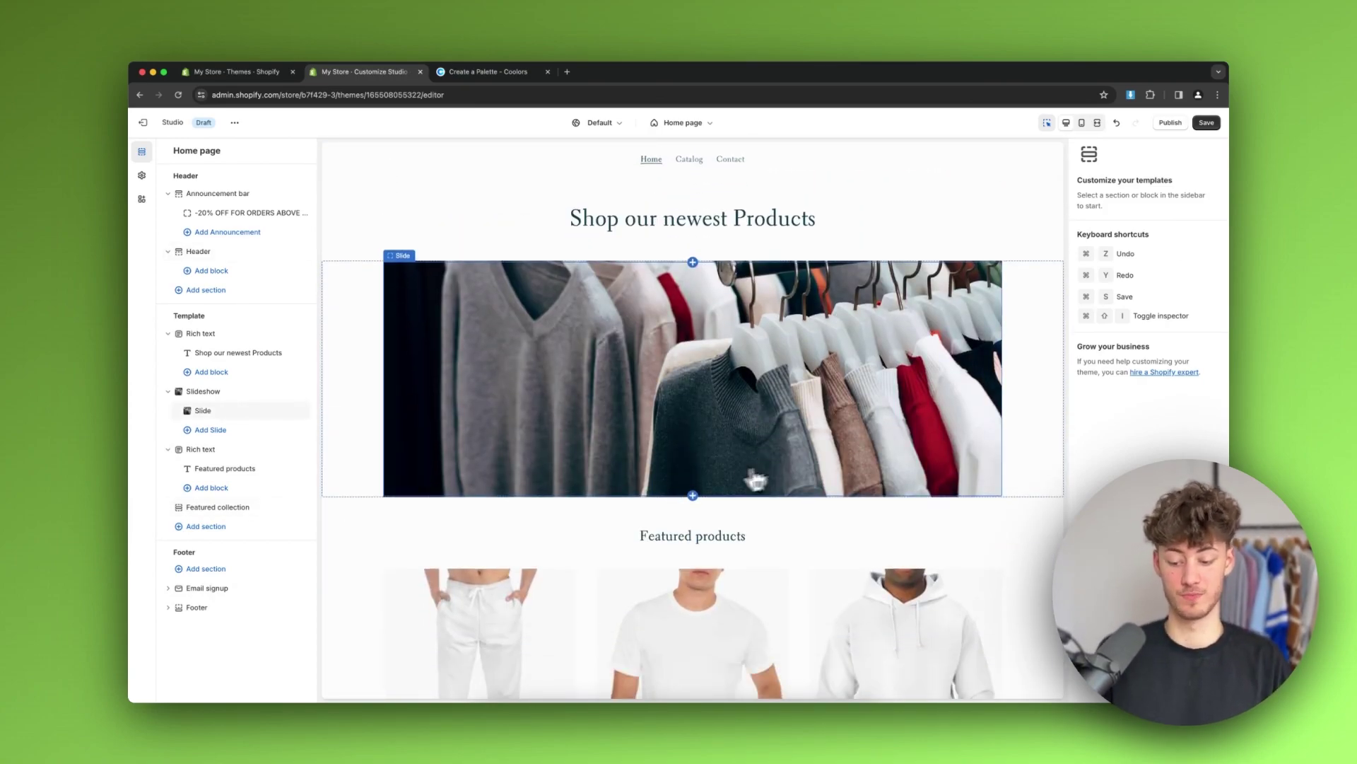
pyautogui.scroll(-3, 466, 495)
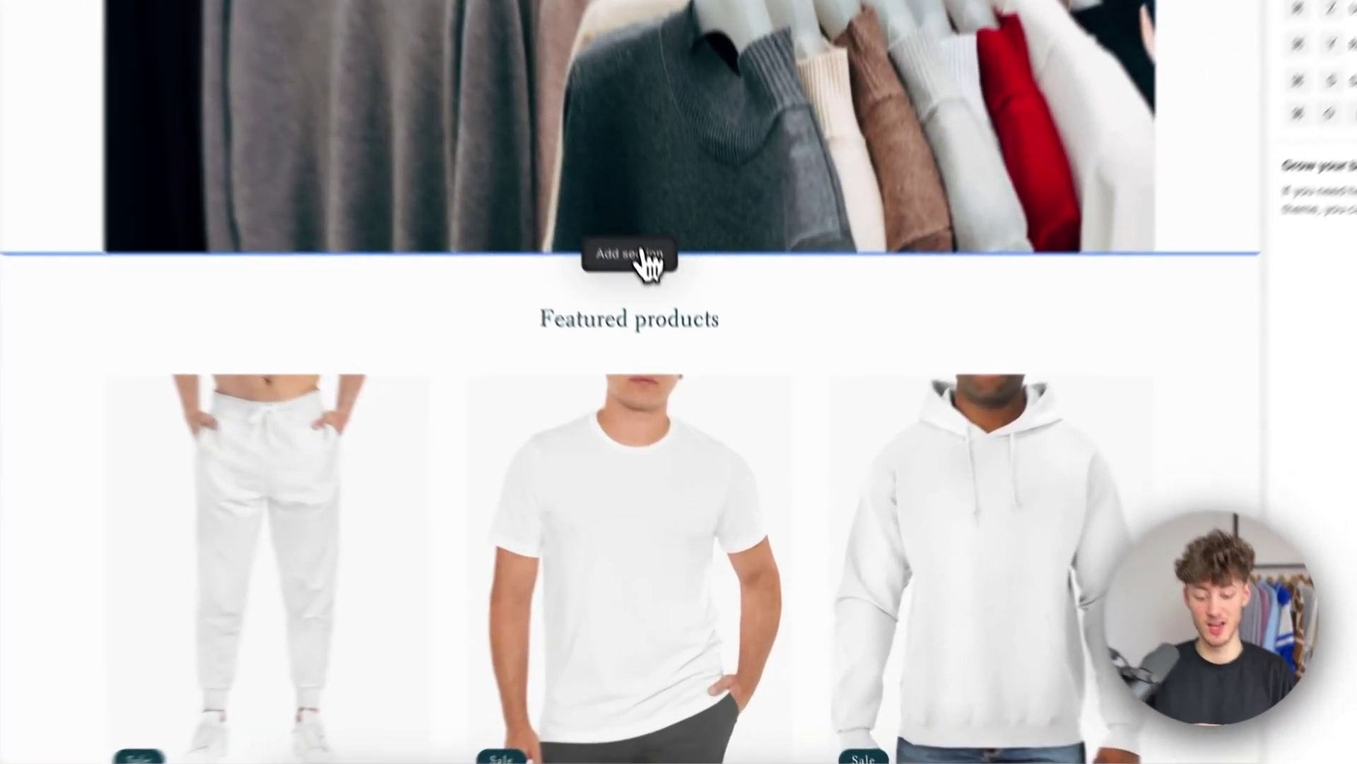
# - Insert a Collection list section directly under the Featured collection section
pyautogui.click(640, 254)
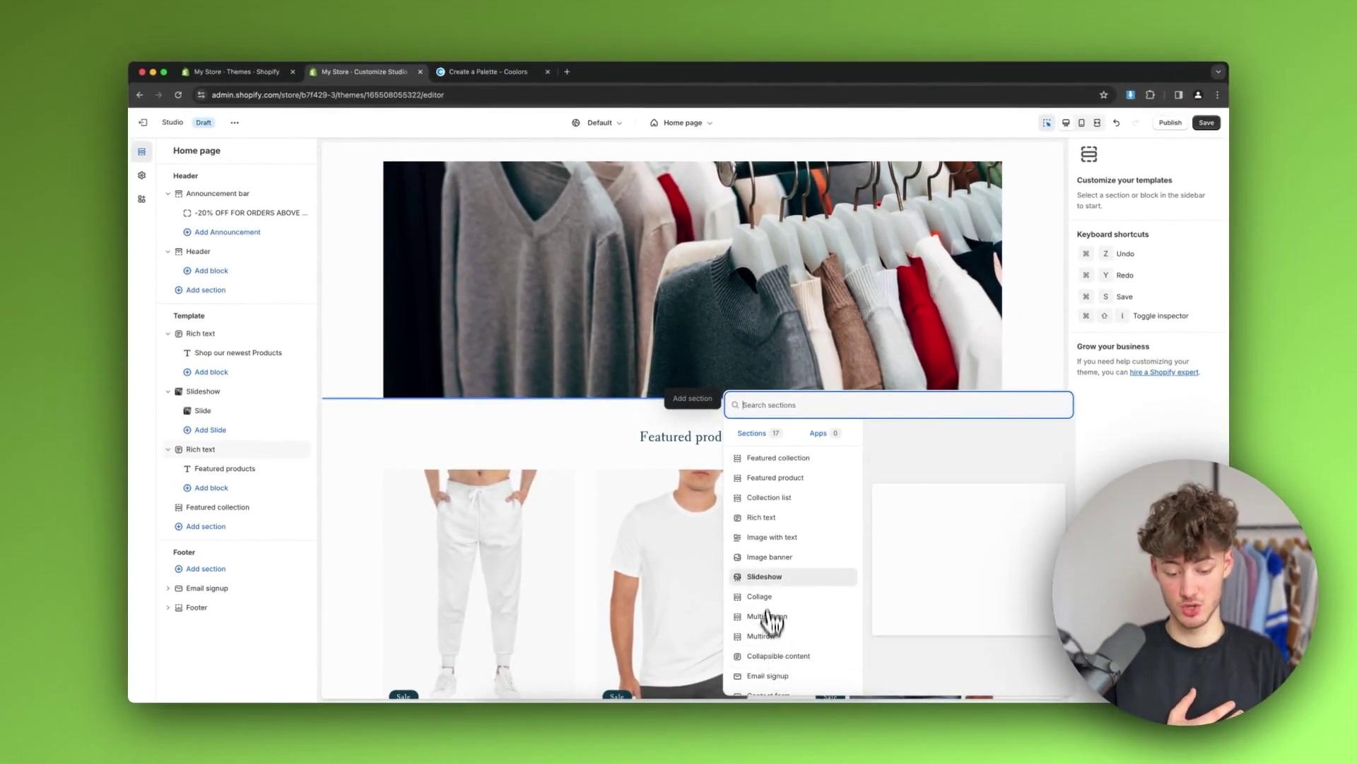
pyautogui.press('Escape')
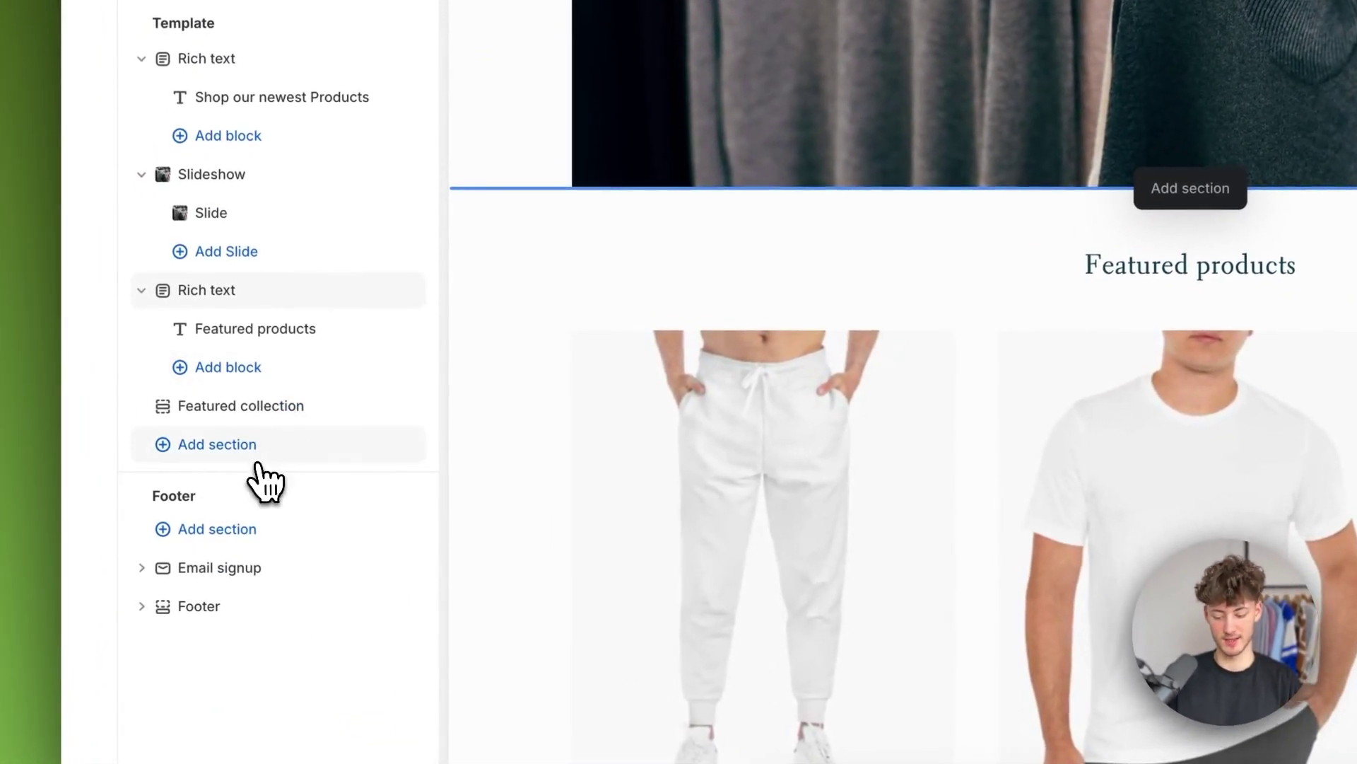
pyautogui.click(256, 458)
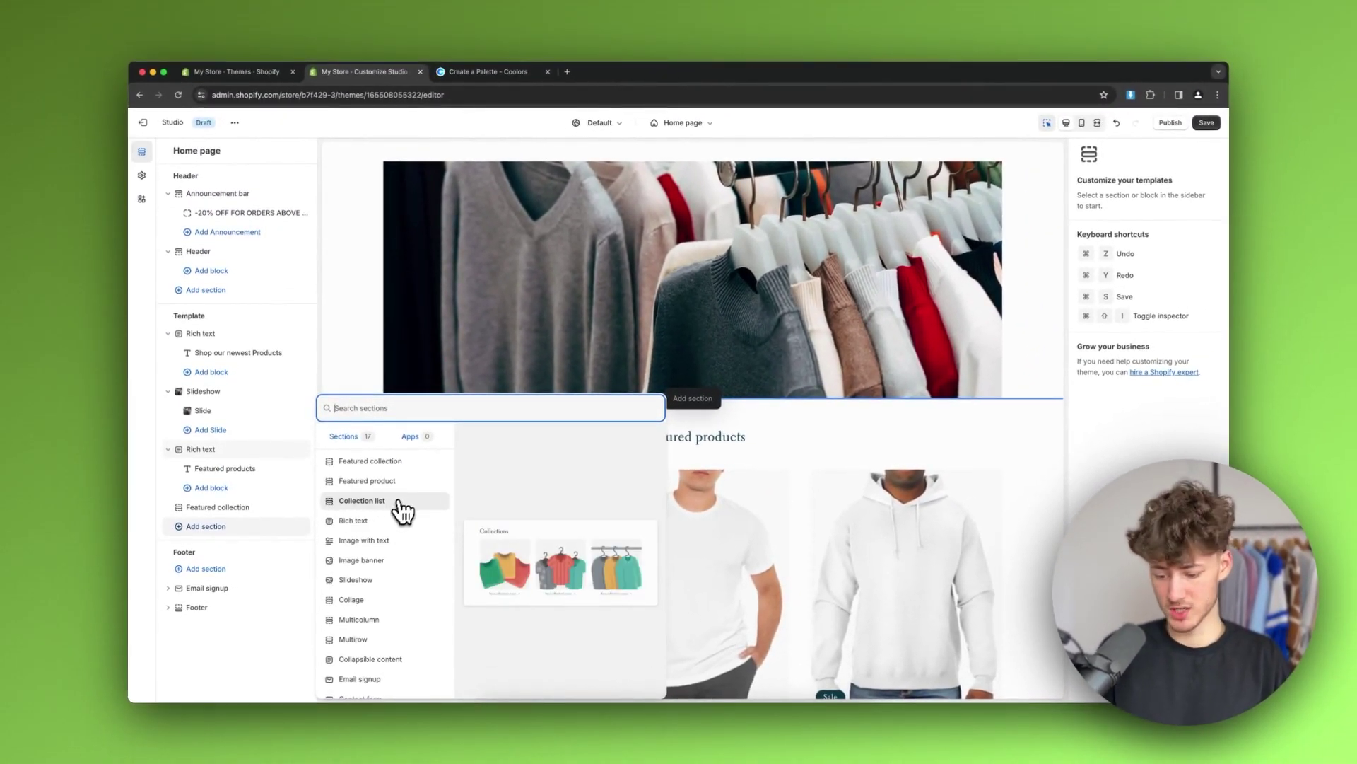
pyautogui.click(543, 562)
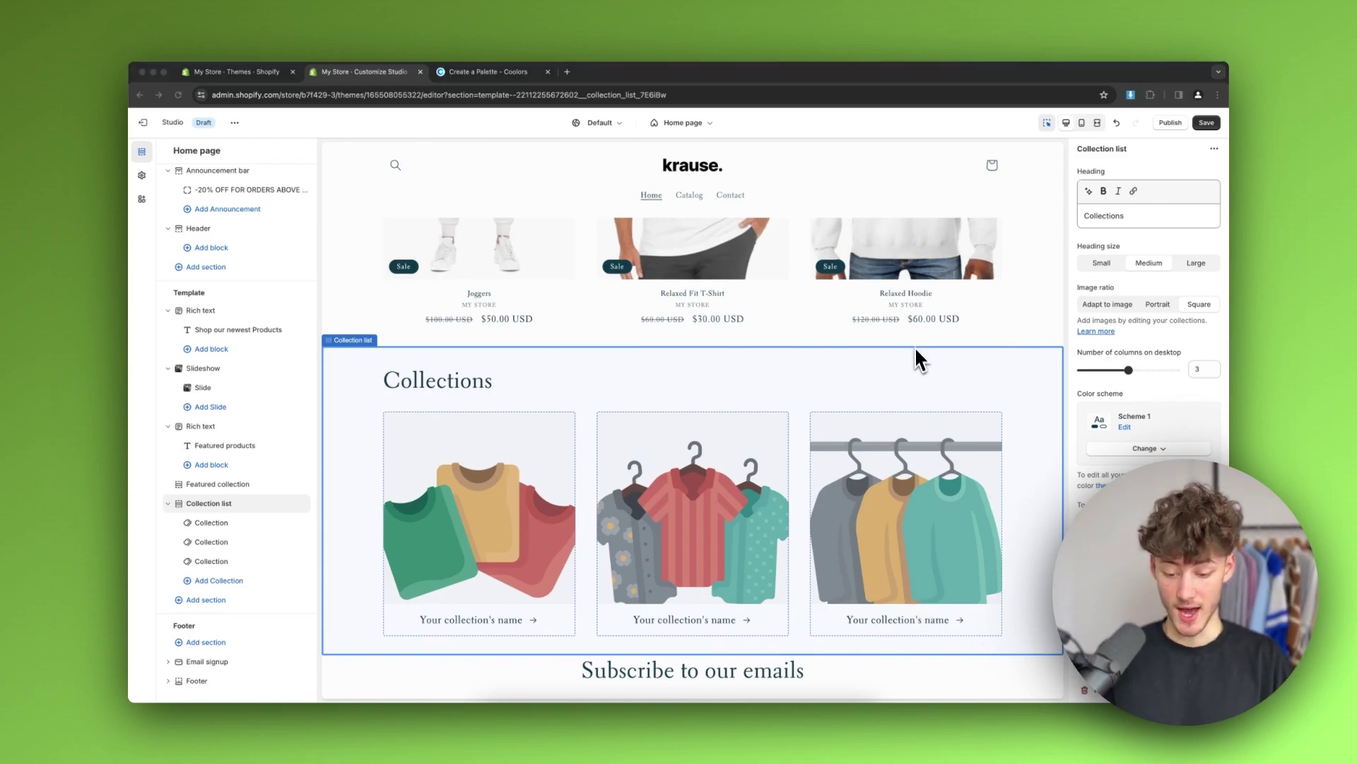
# - Assign Tops and Bottoms to the first two collection cards and delete the third card
pyautogui.click(542, 542)
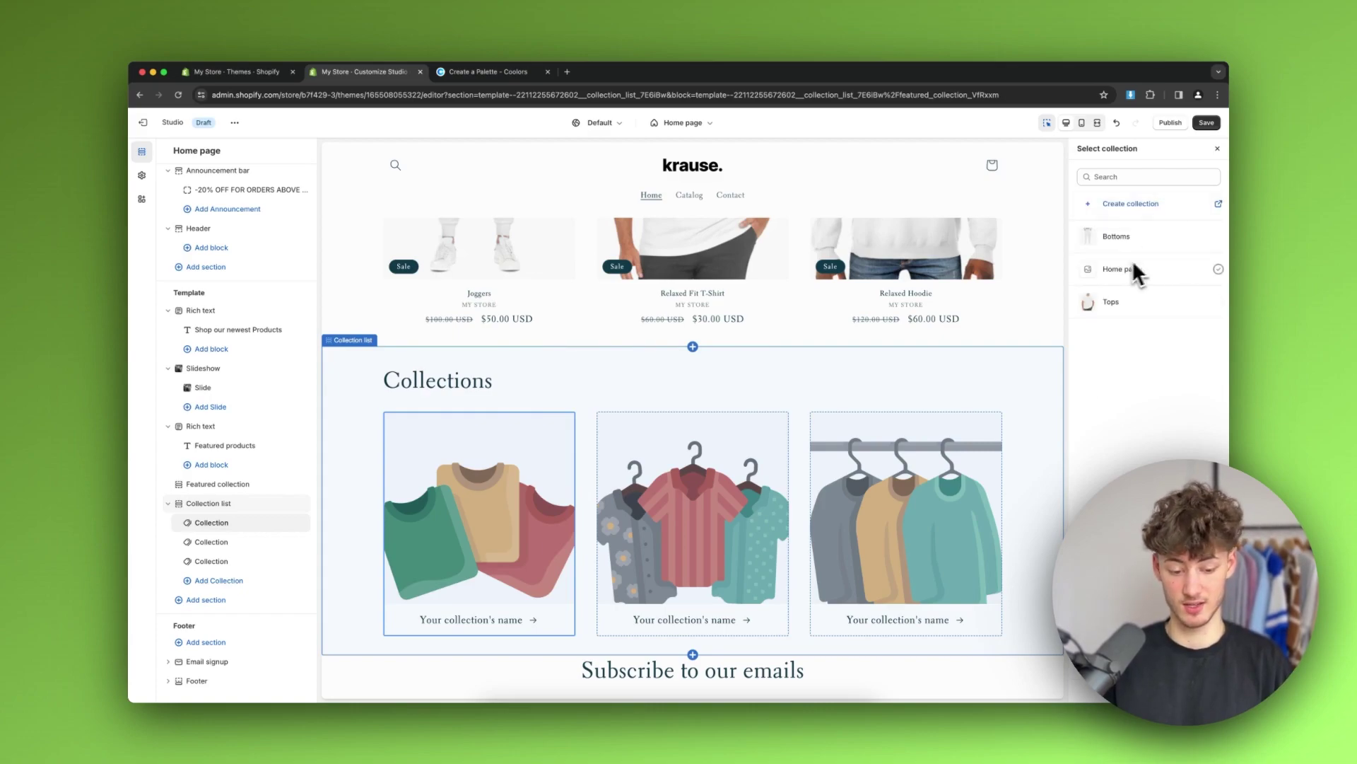
pyautogui.click(1151, 312)
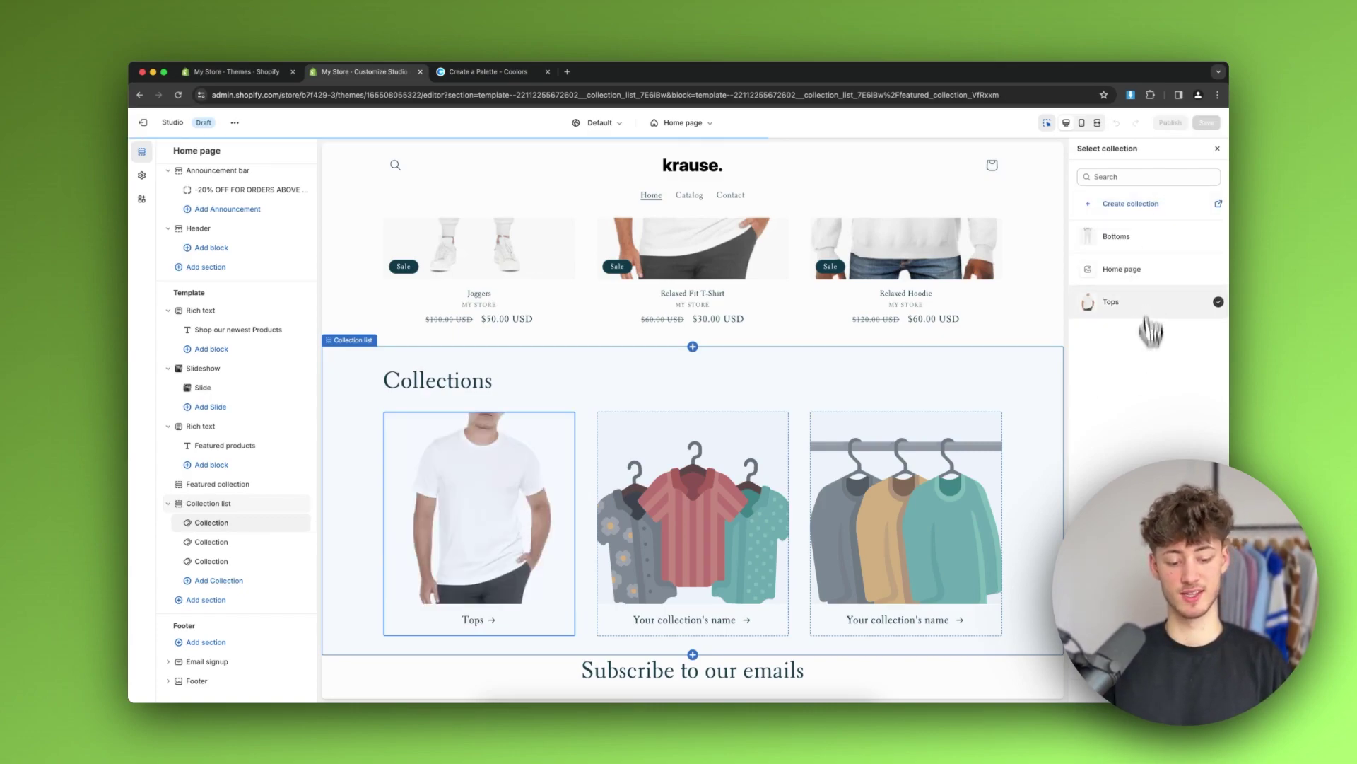
pyautogui.click(633, 598)
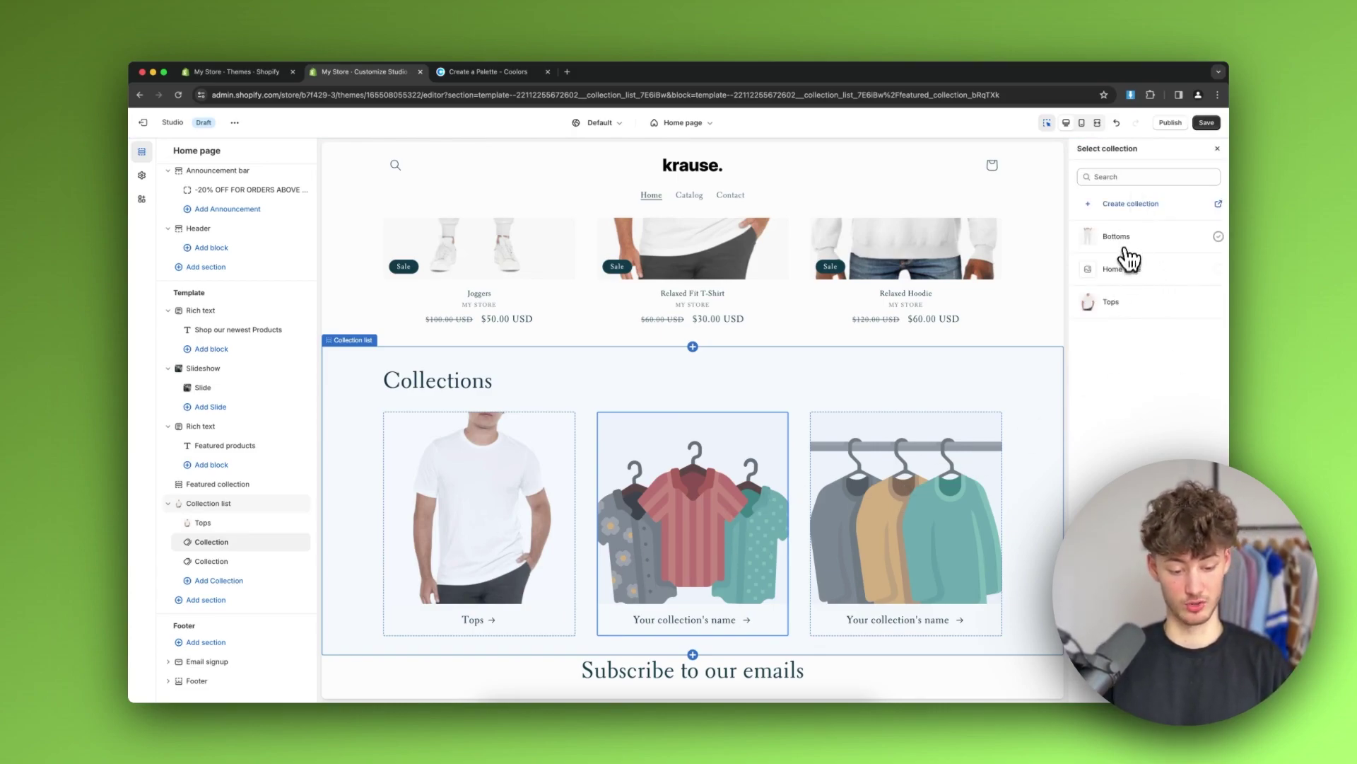
pyautogui.click(1126, 248)
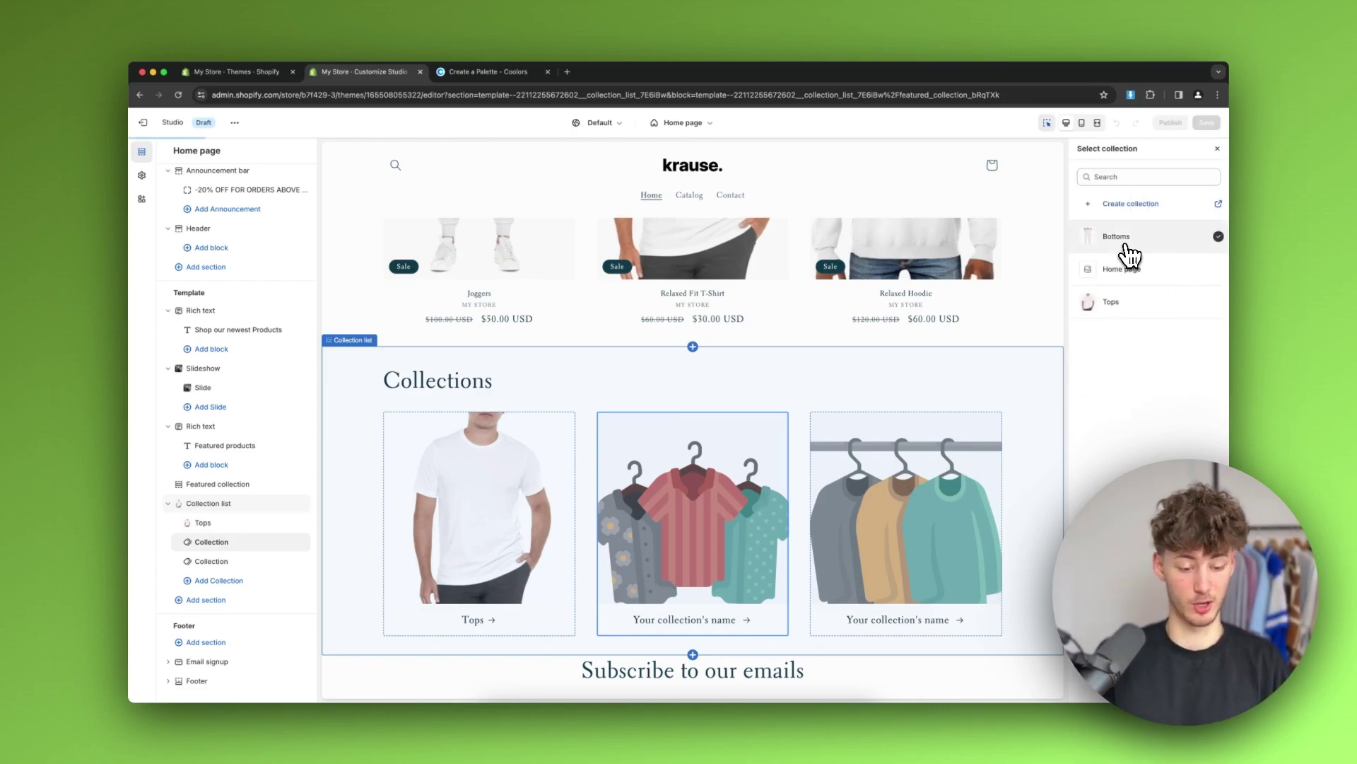
pyautogui.click(982, 586)
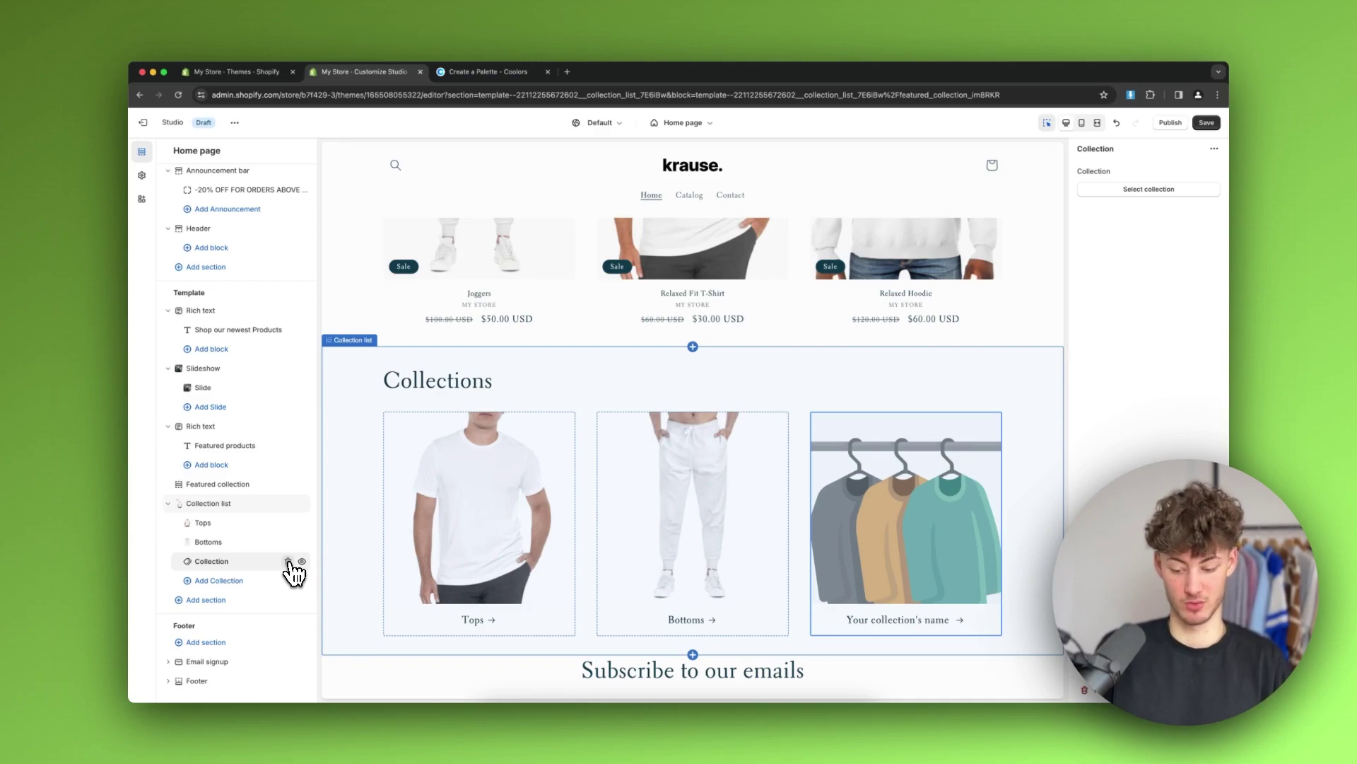
pyautogui.click(288, 562)
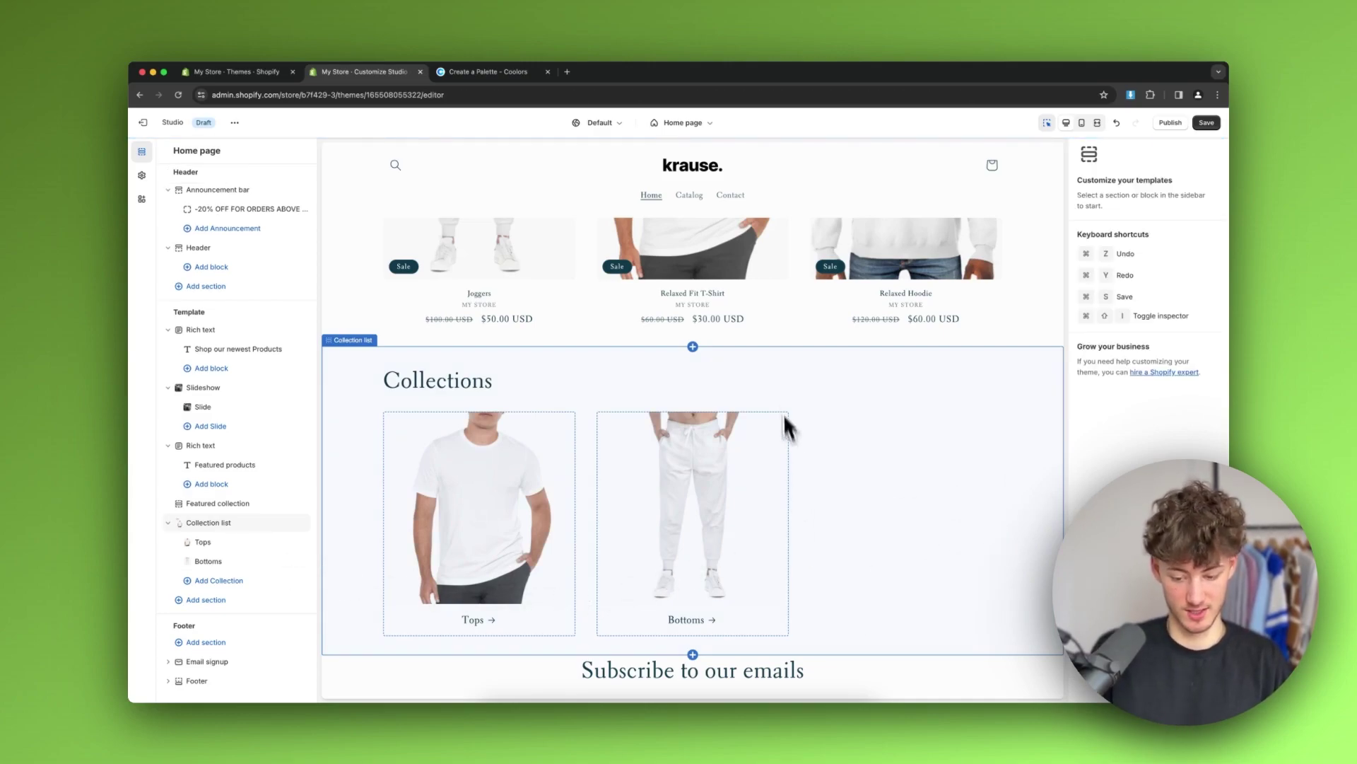
pyautogui.scroll(-3, 782, 400)
pyautogui.click(866, 574)
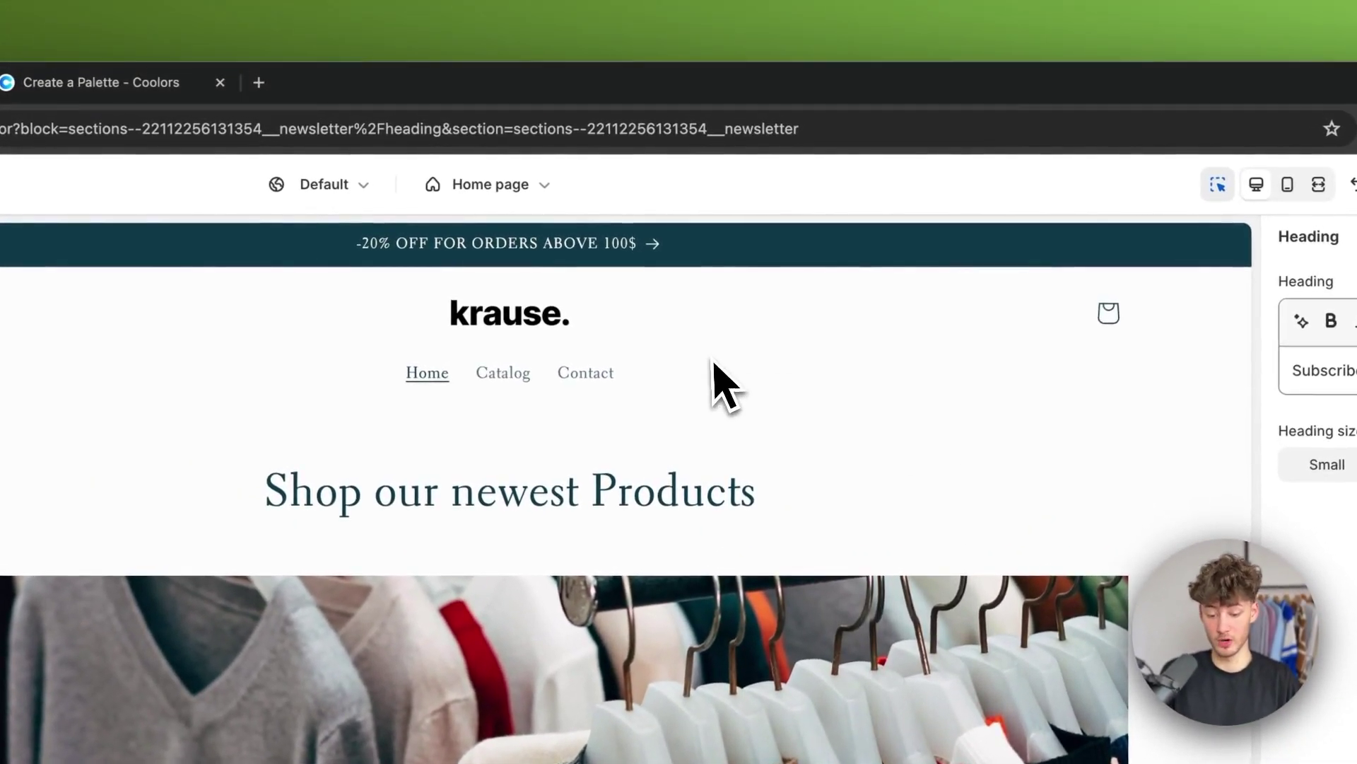
# - From the Header section settings, open the Main menu in Navigation
pyautogui.click(692, 306)
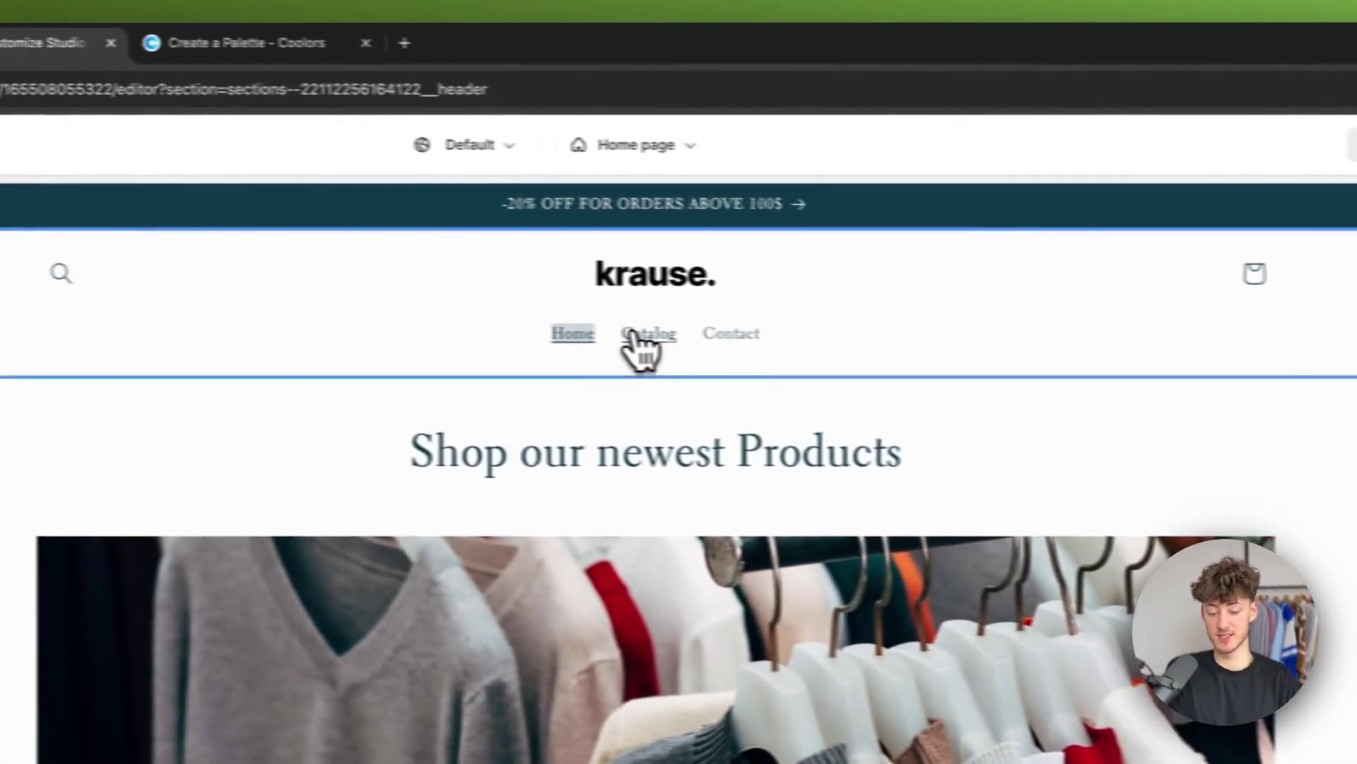
pyautogui.click(645, 335)
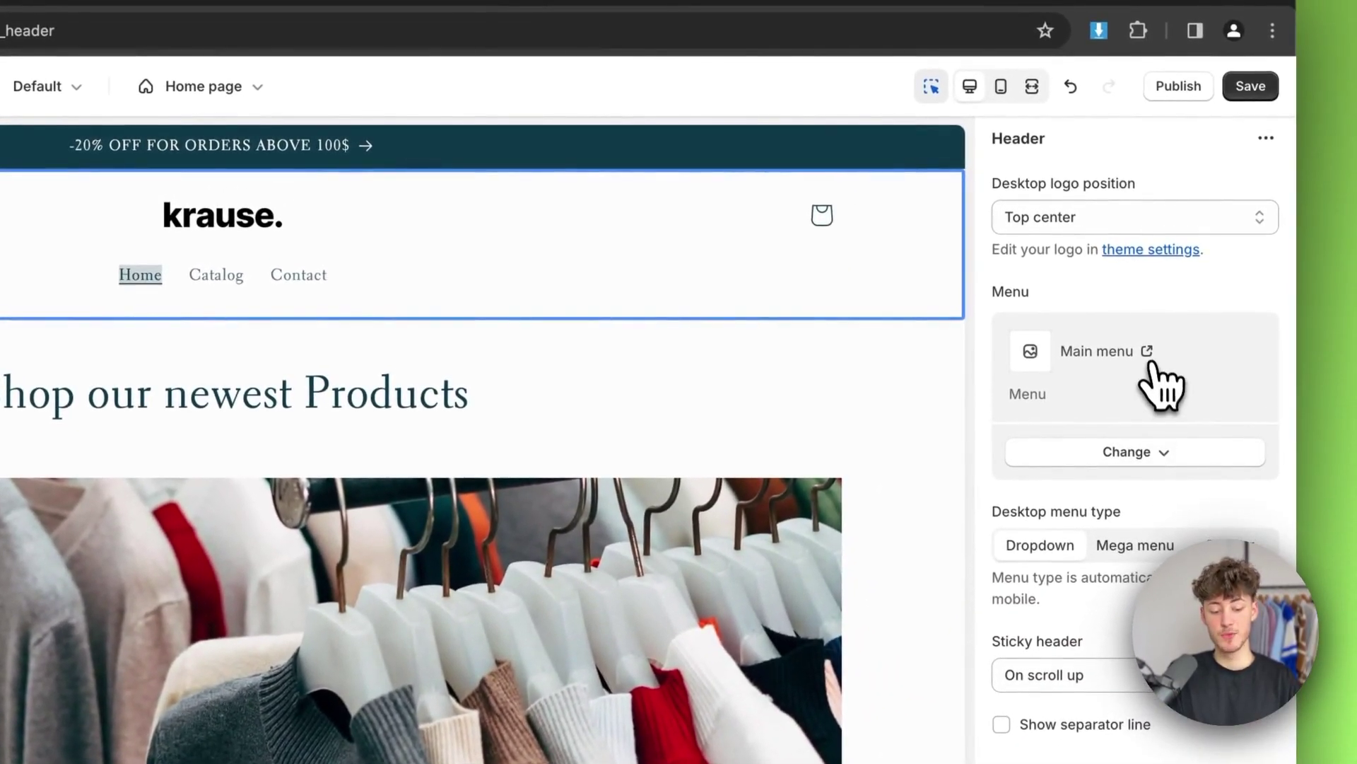
pyautogui.click(1147, 354)
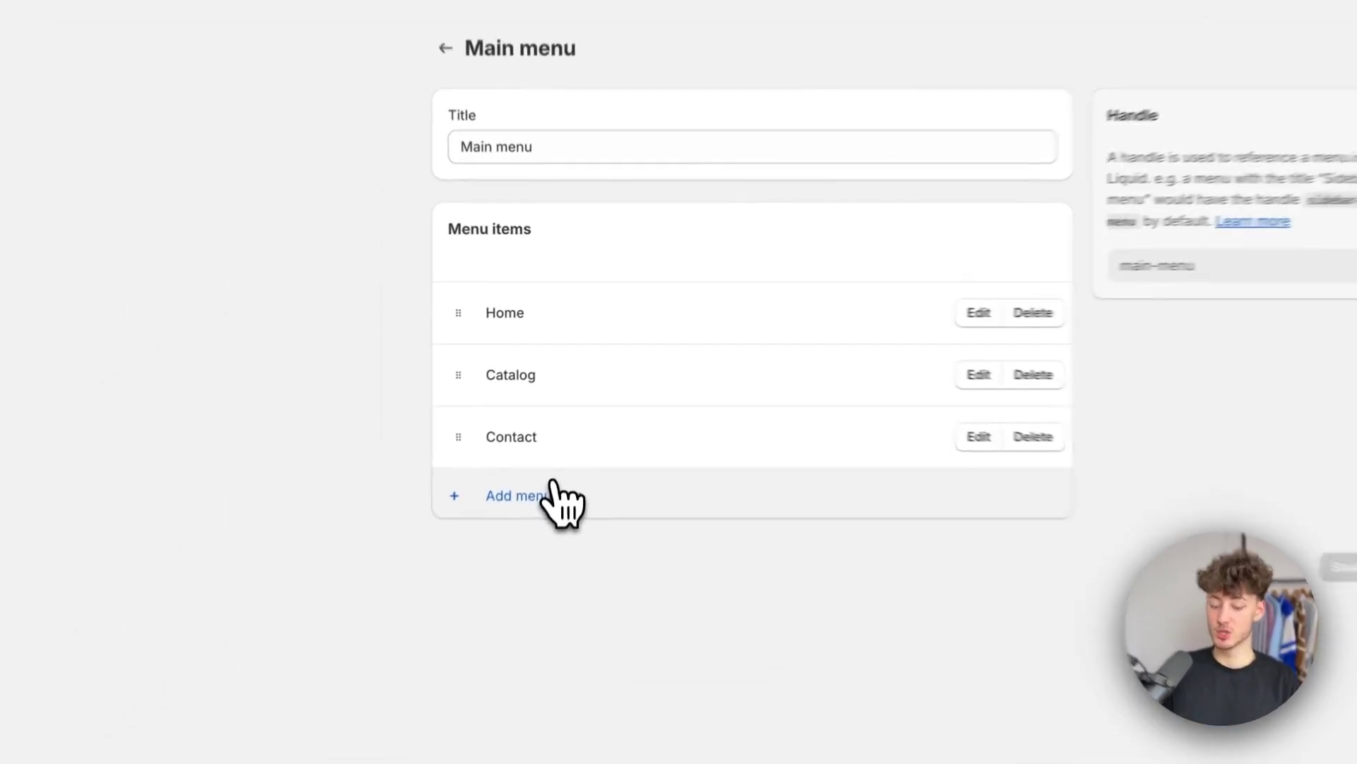
# - Add an 'All Products' menu item linked to All products, save the menu, and return to the editor
pyautogui.click(198, 724)
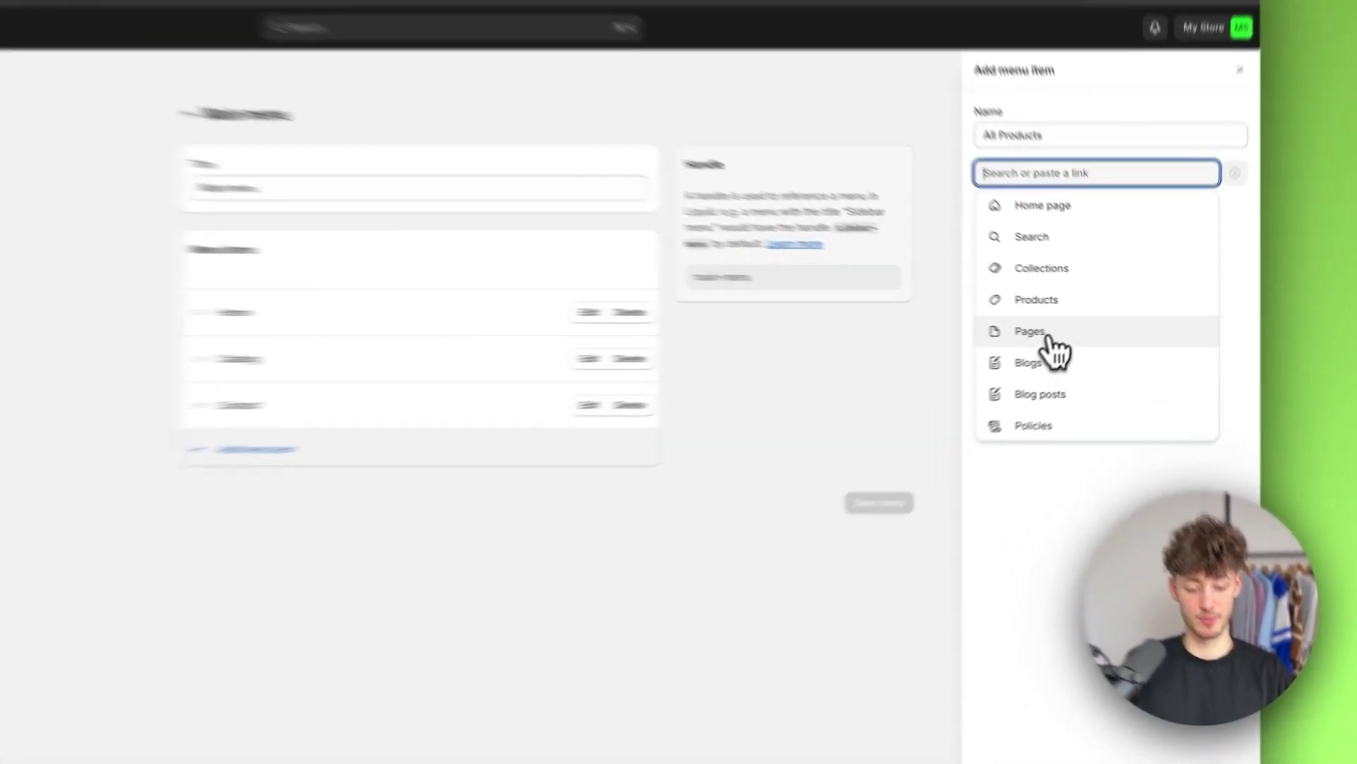
pyautogui.click(1077, 308)
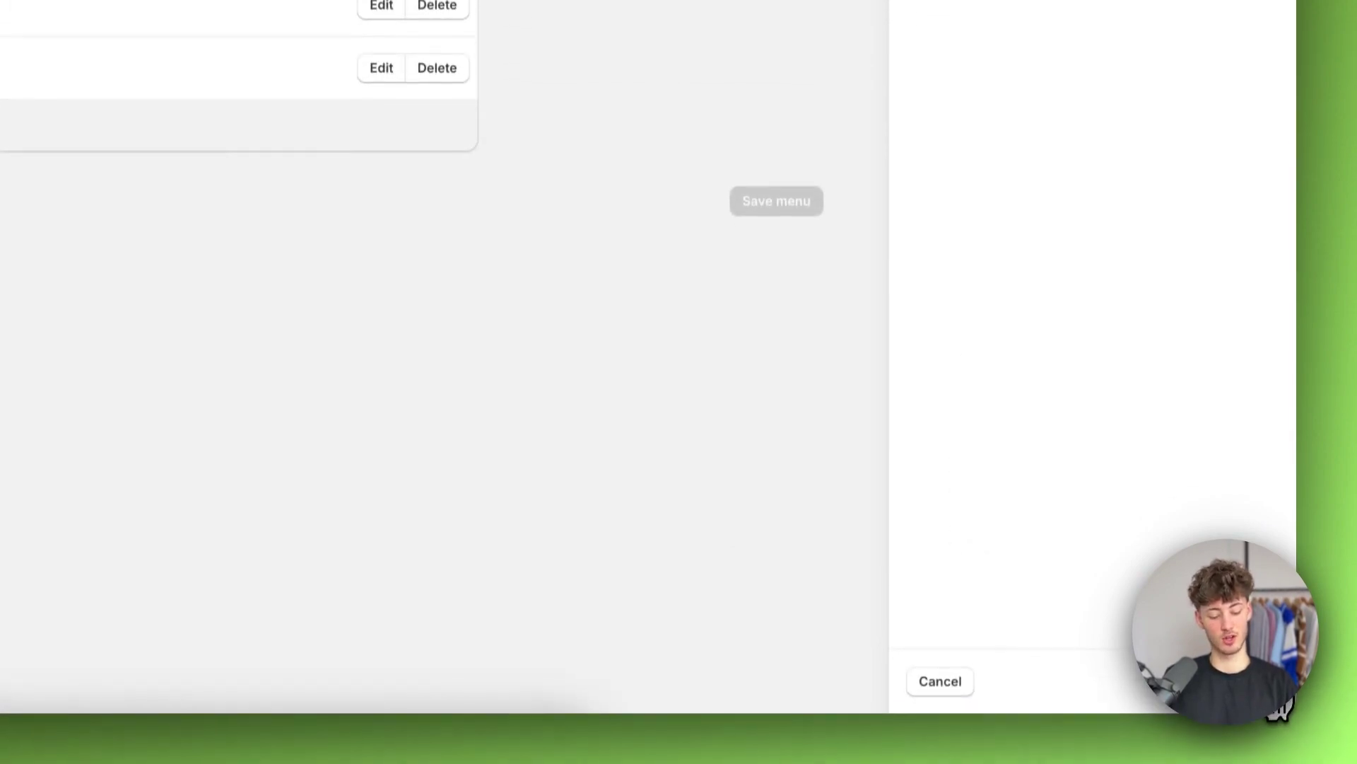
pyautogui.click(1255, 679)
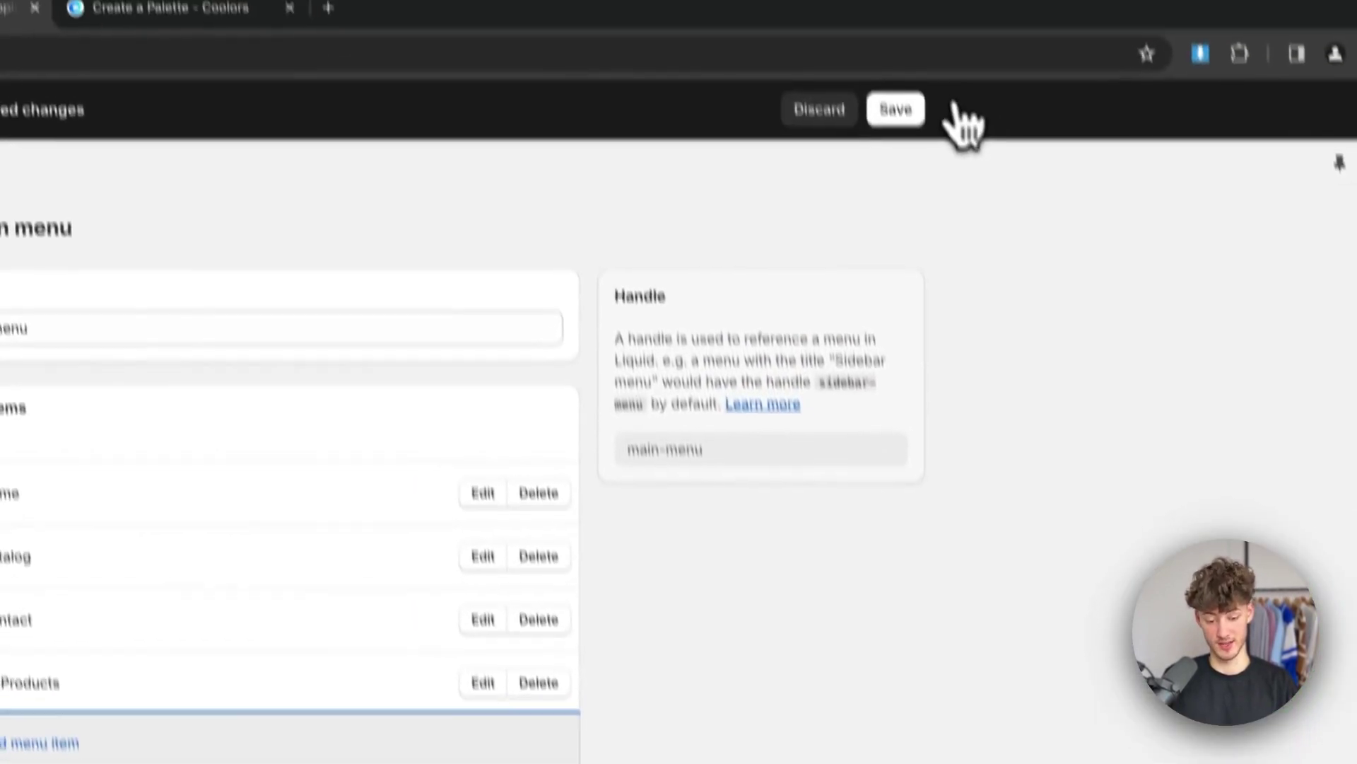
pyautogui.click(951, 112)
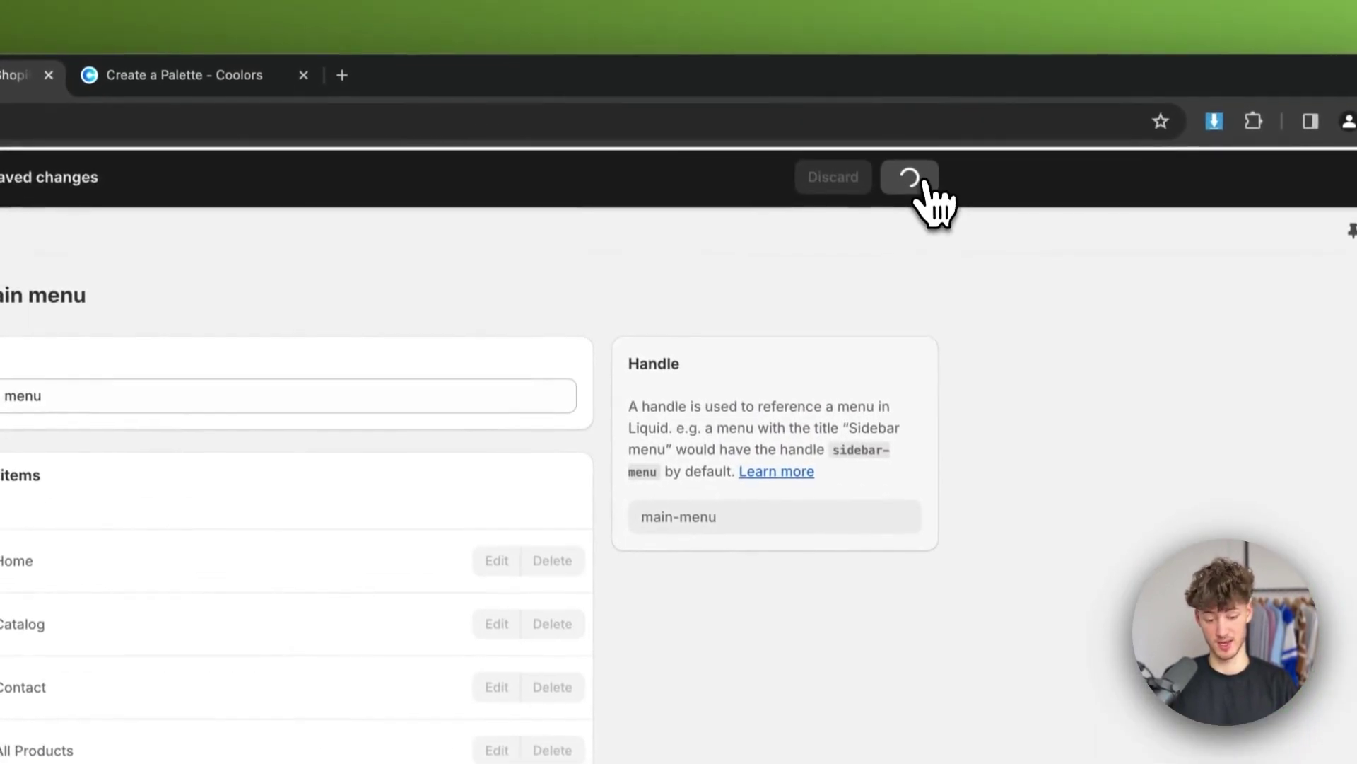
pyautogui.click(311, 82)
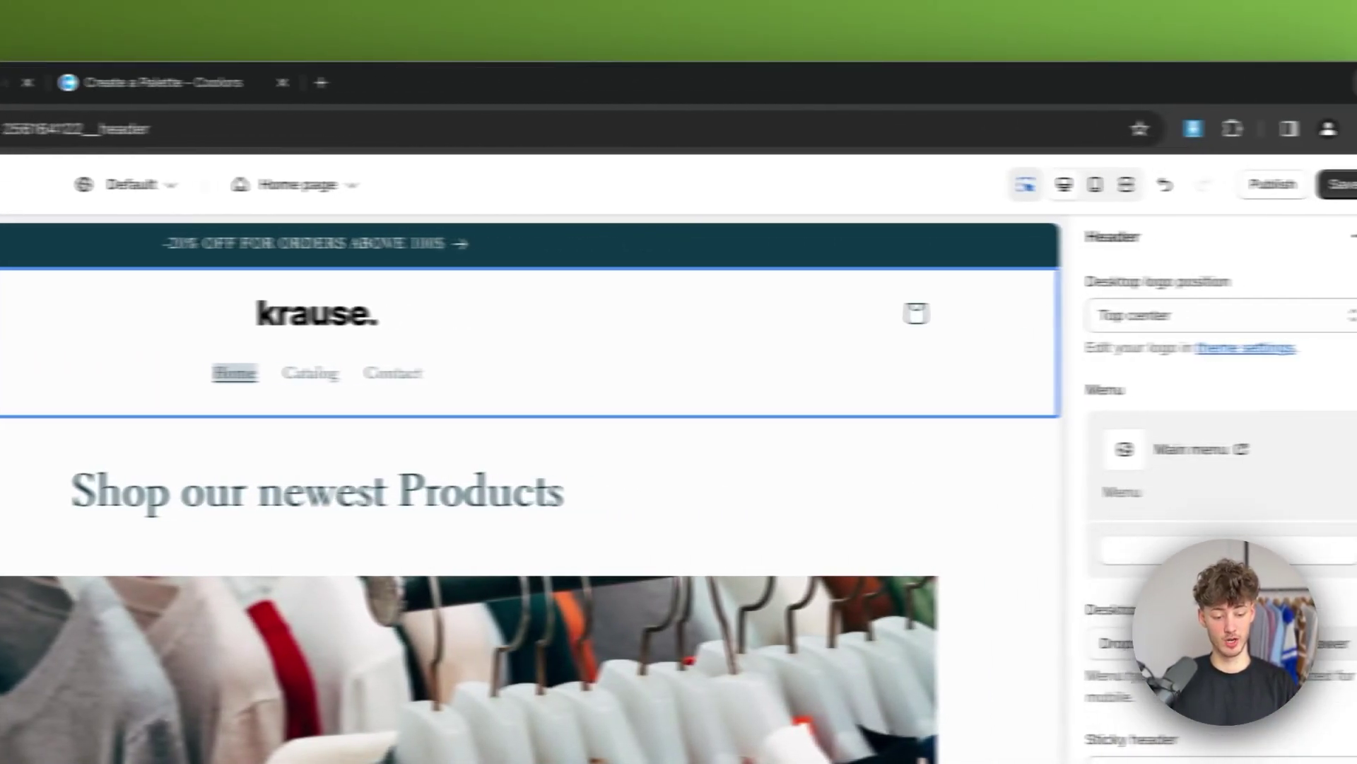
pyautogui.click(1269, 187)
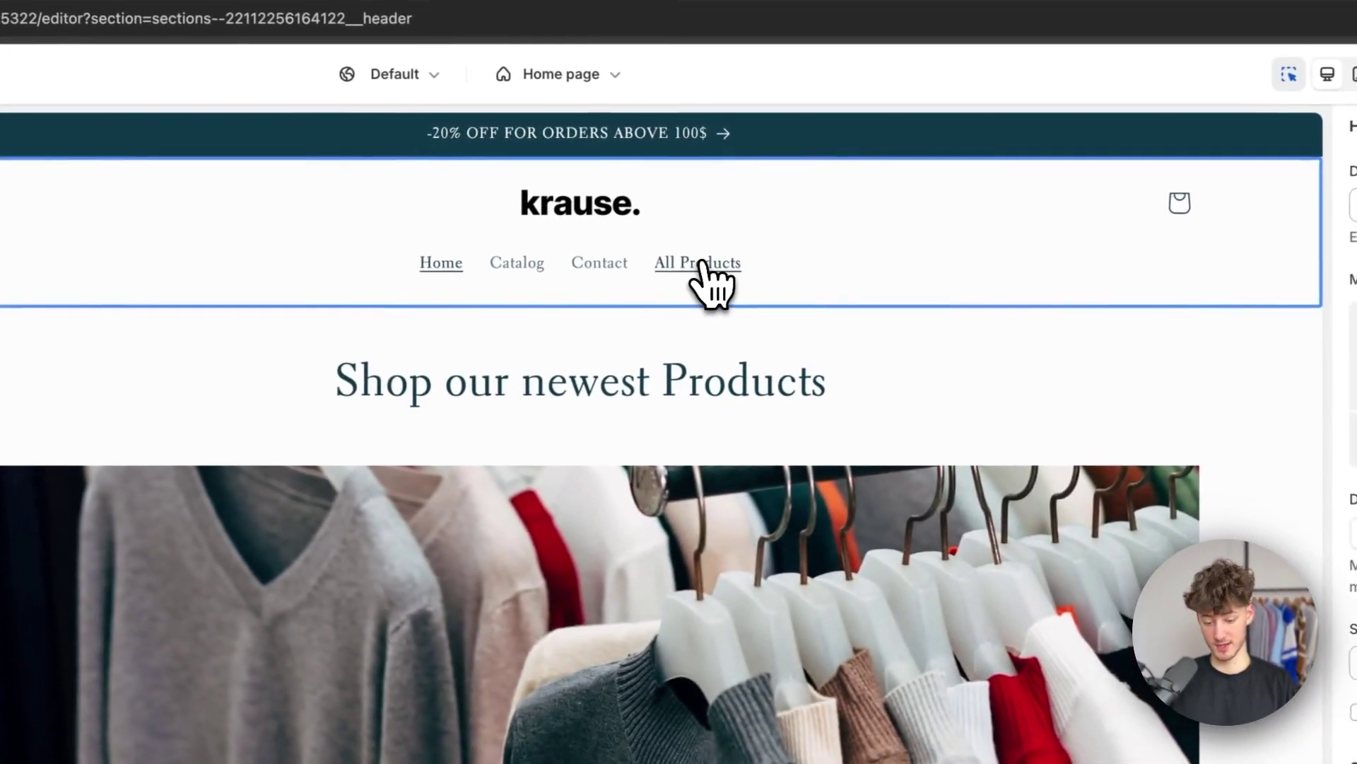
pyautogui.click(1192, 373)
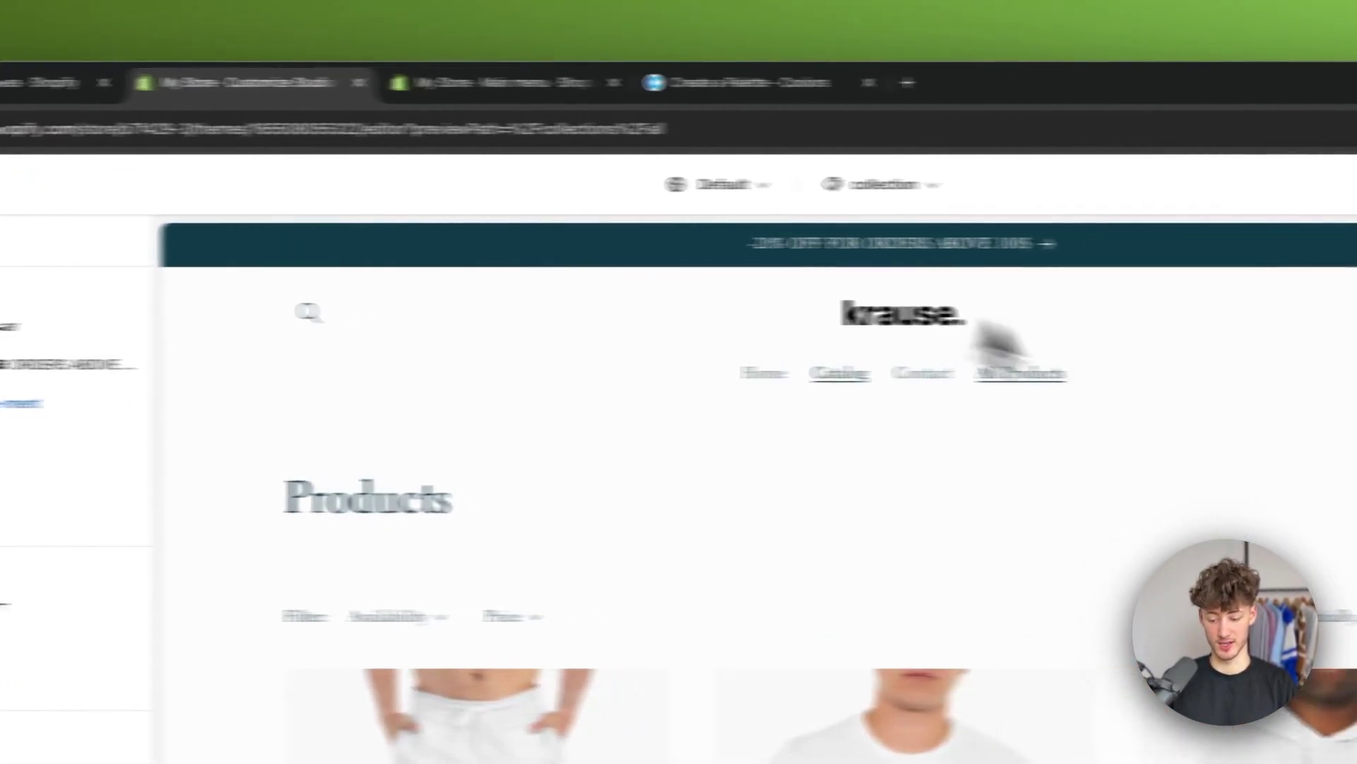
pyautogui.click(1103, 184)
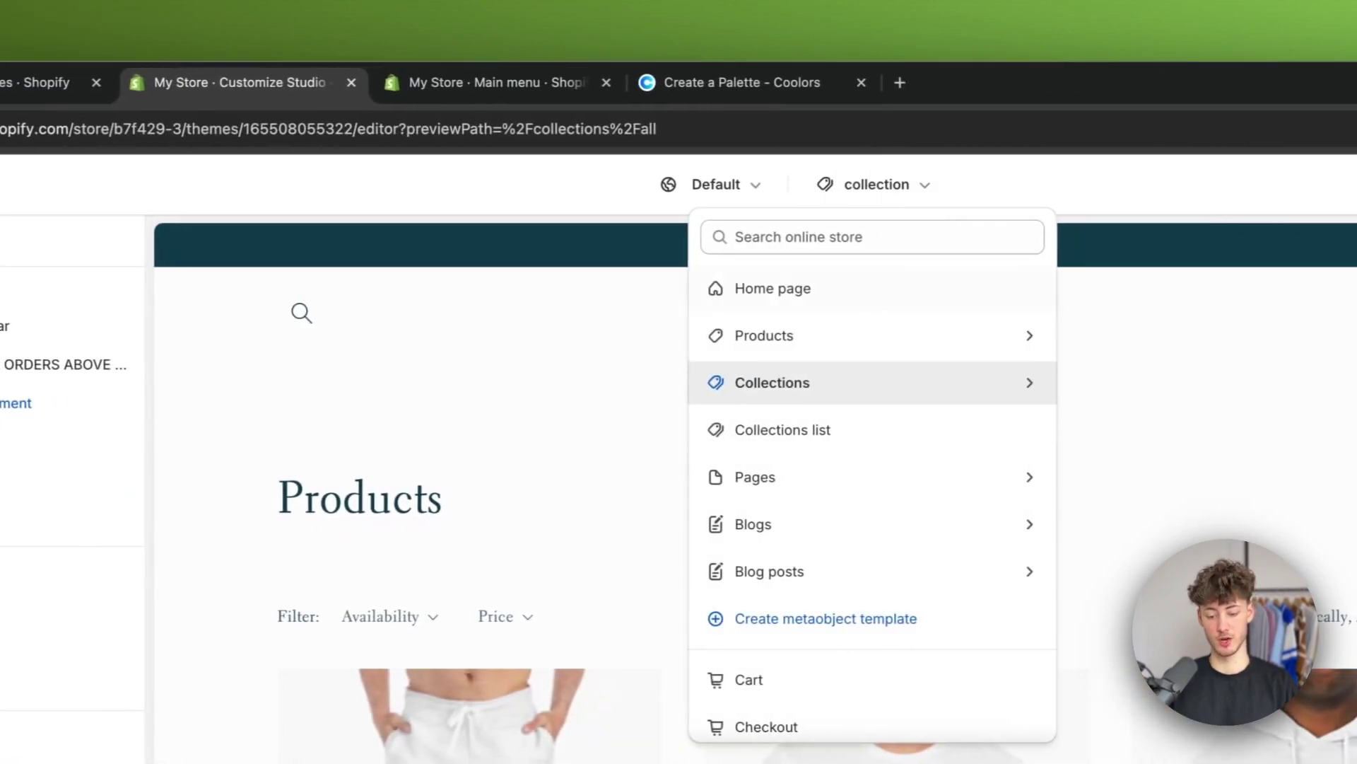
pyautogui.click(1093, 283)
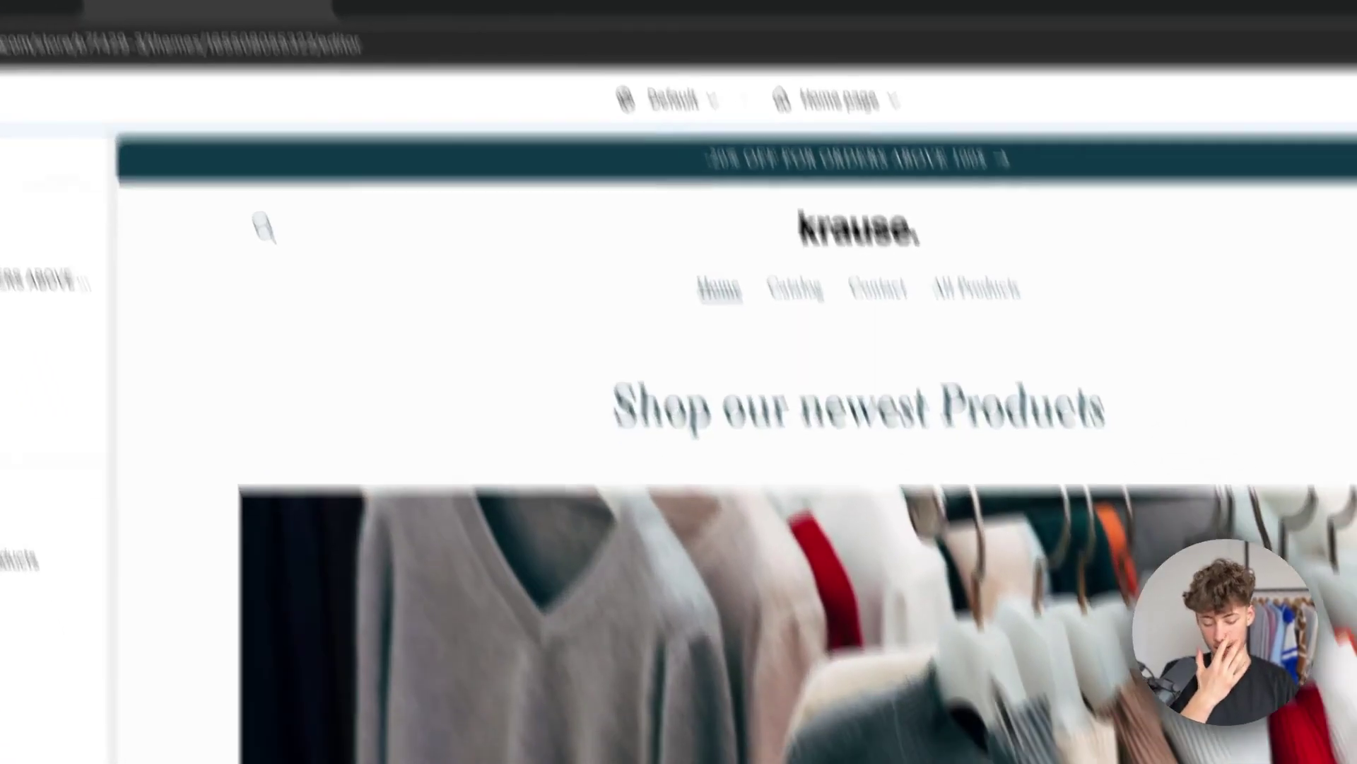
pyautogui.scroll(-15, 983, 671)
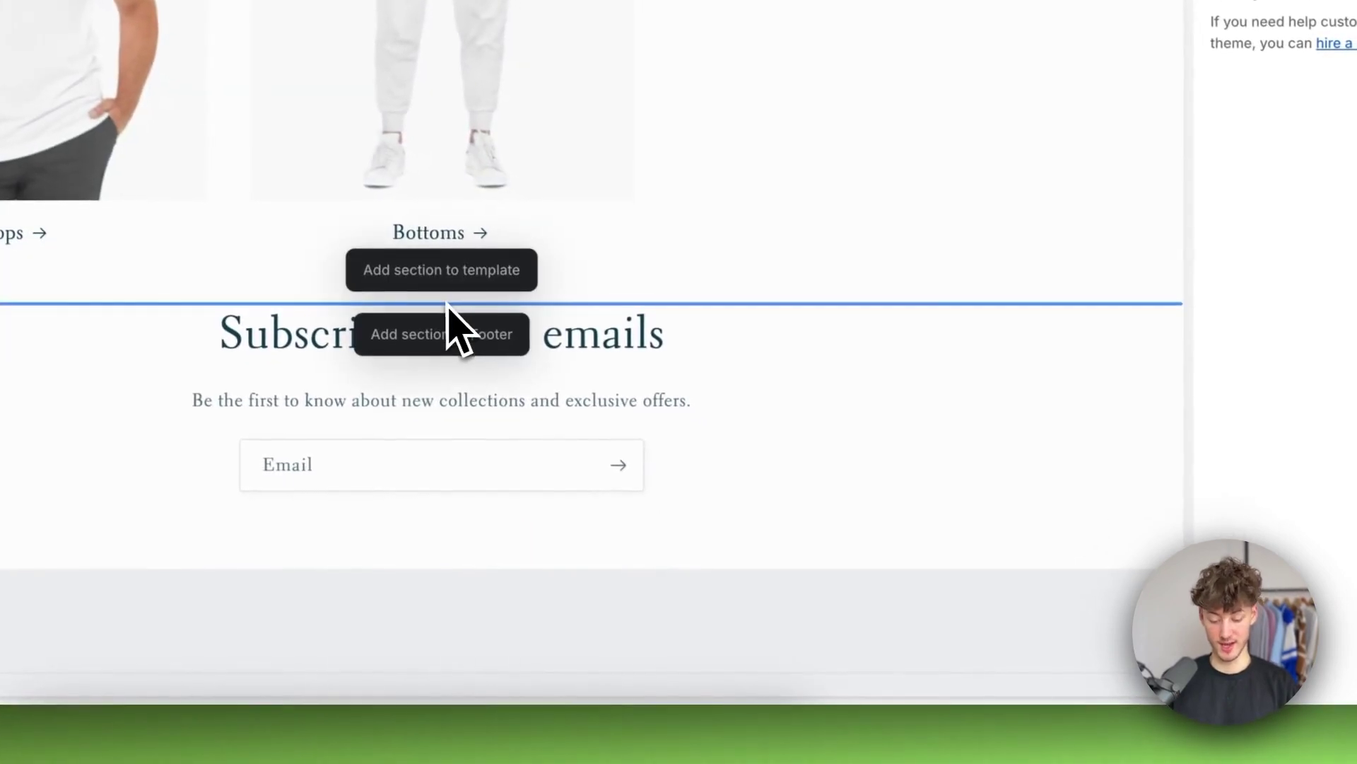
# - Add a Multicolumn section between the collection list and the email signup
pyautogui.click(453, 272)
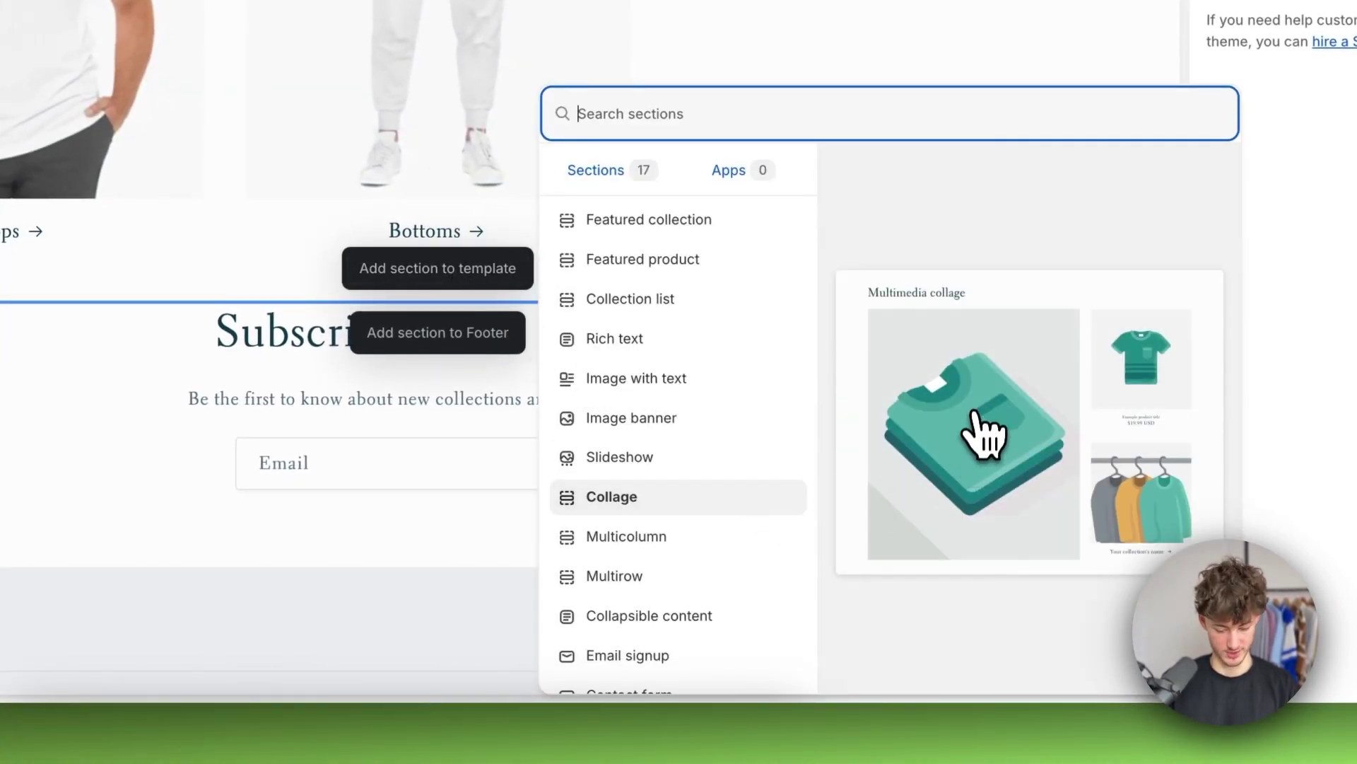
pyautogui.click(1011, 439)
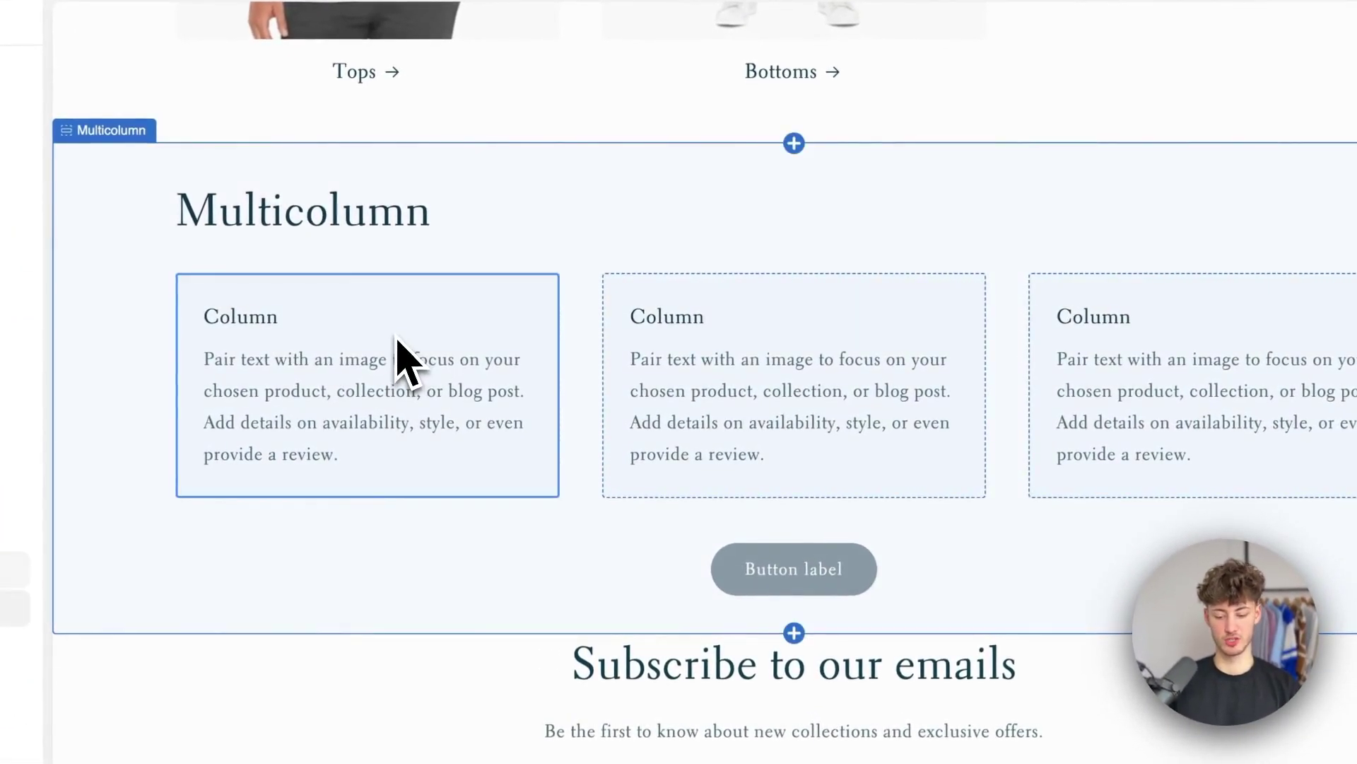
# - Set the first column's heading, 'Great Product....' description and 'Shop our Products' link label
pyautogui.click(1081, 228)
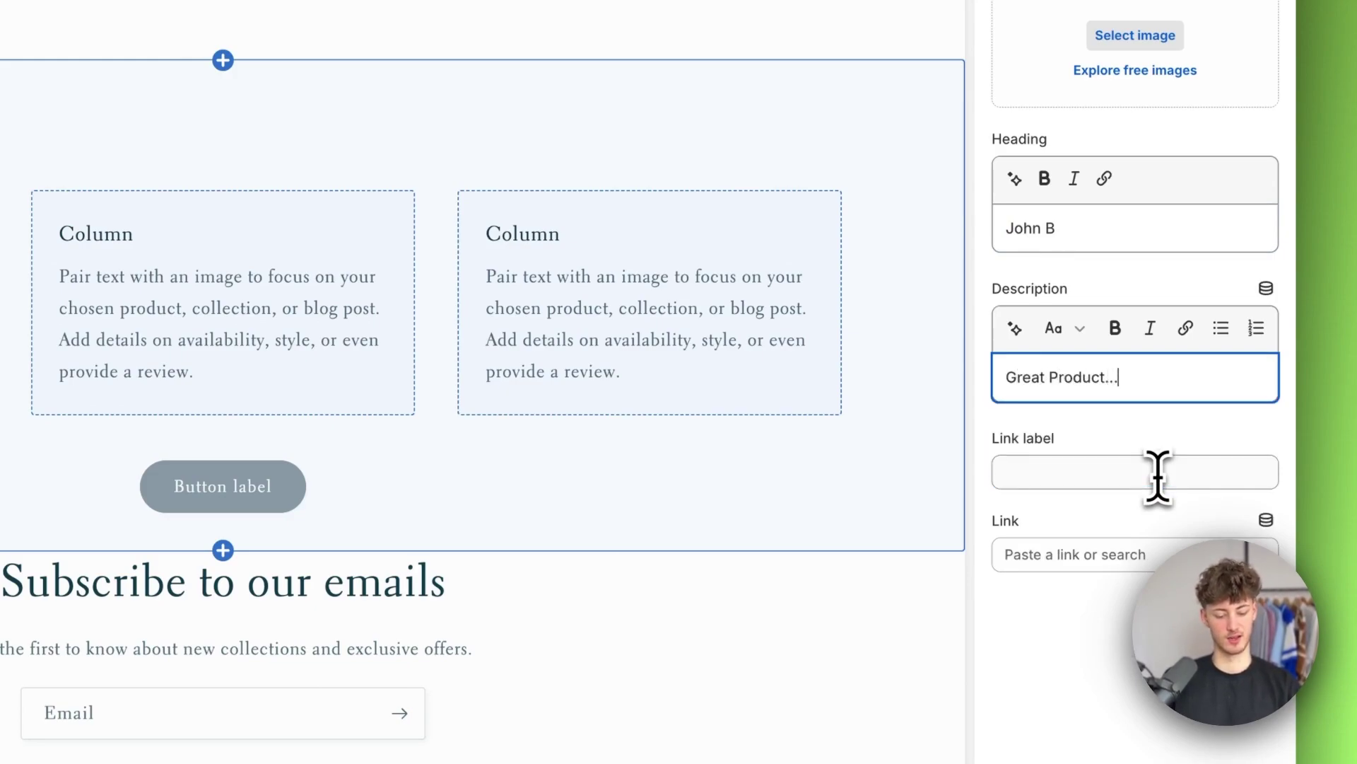
pyautogui.click(1082, 469)
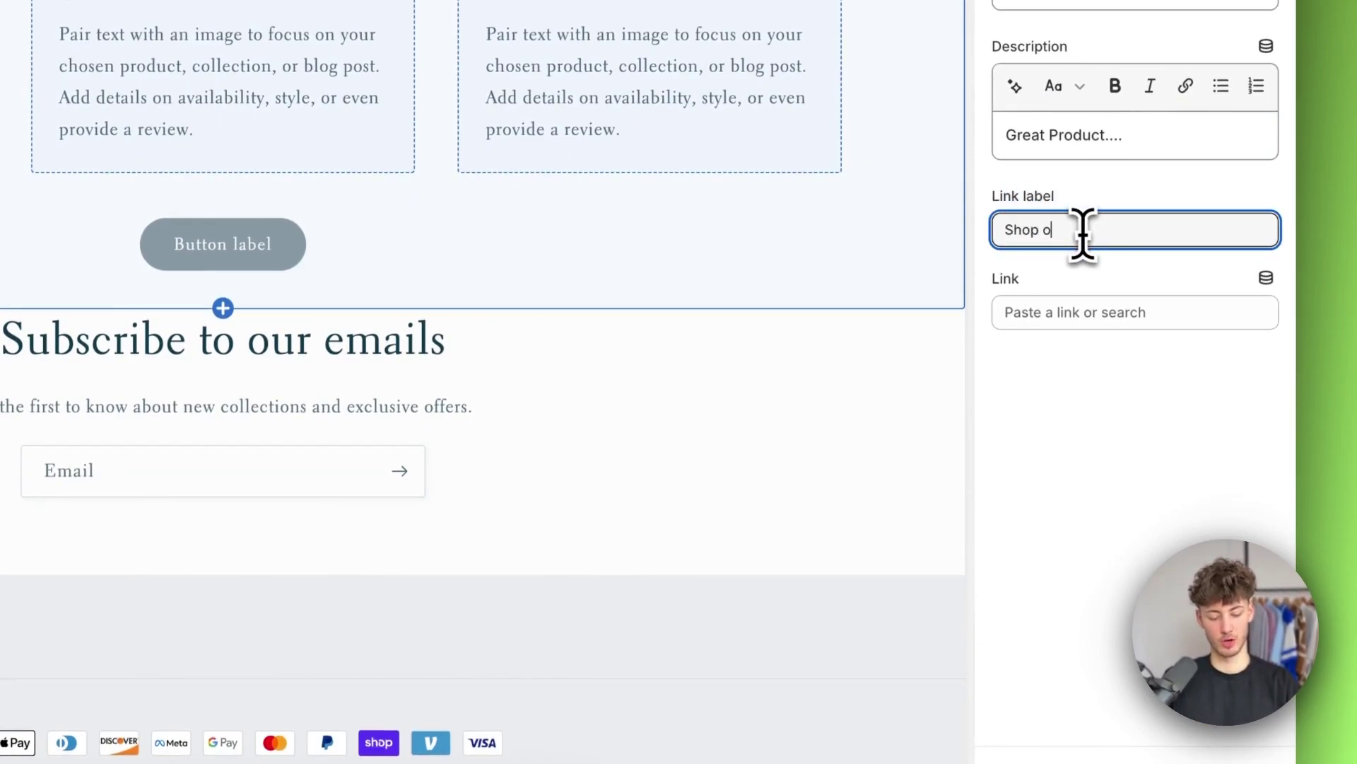
pyautogui.click(1090, 260)
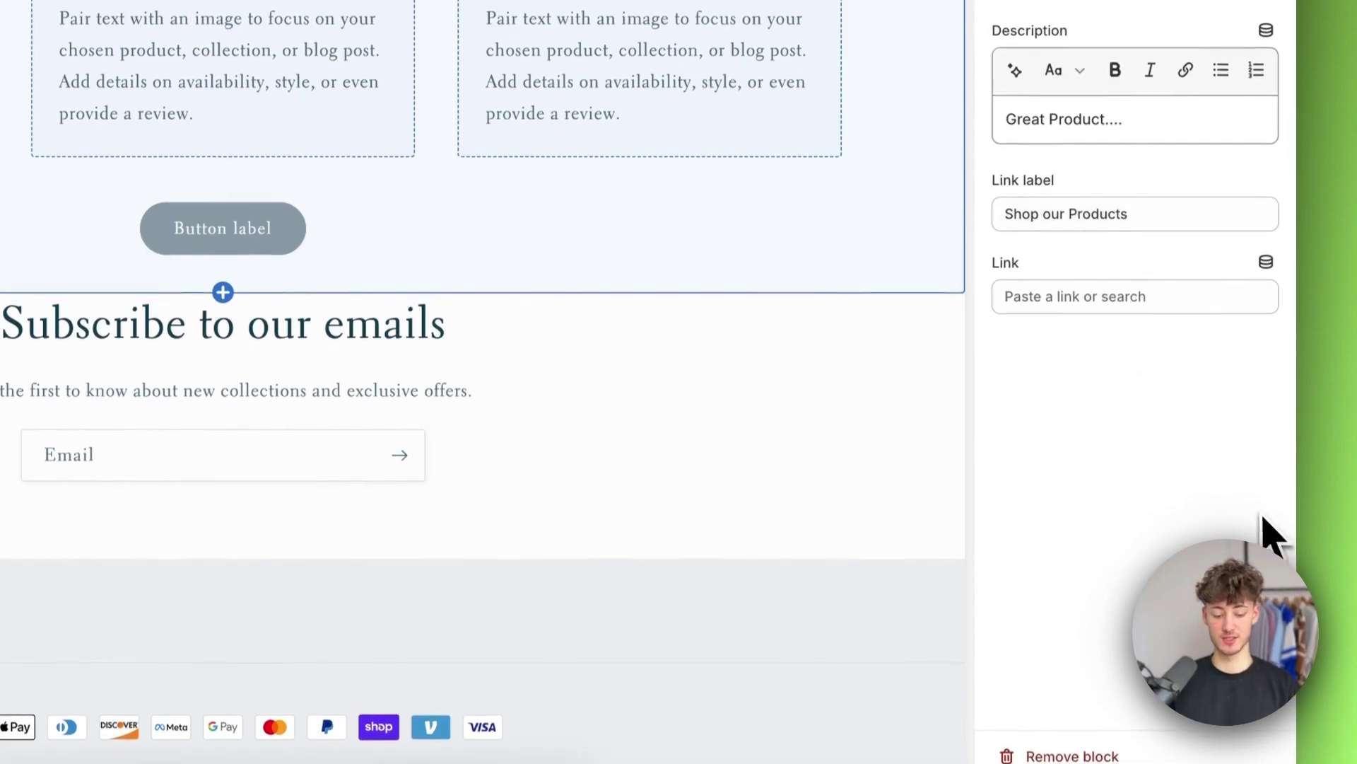
# - Link the first column to Products > All products and save the home page
pyautogui.moveTo(977, 265); pyautogui.dragTo(1059, 269)
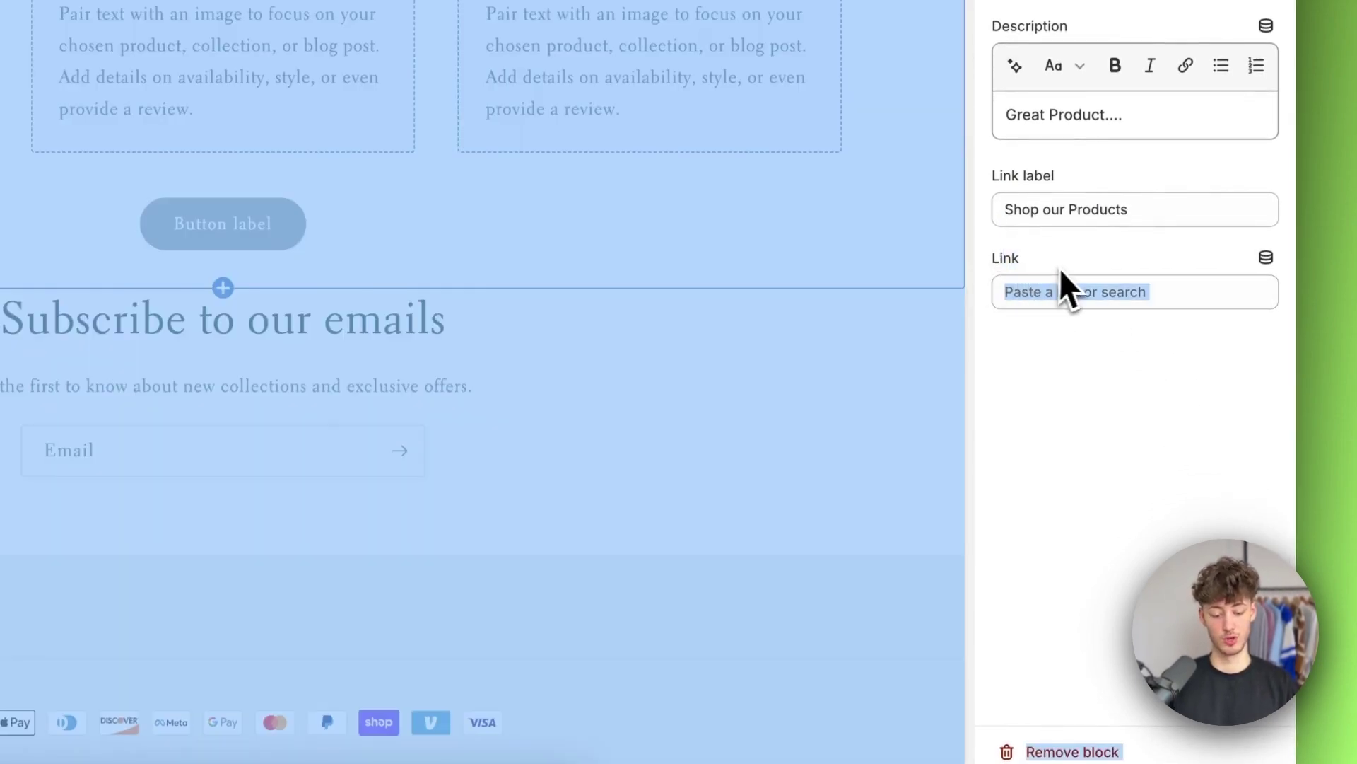
pyautogui.click(1062, 272)
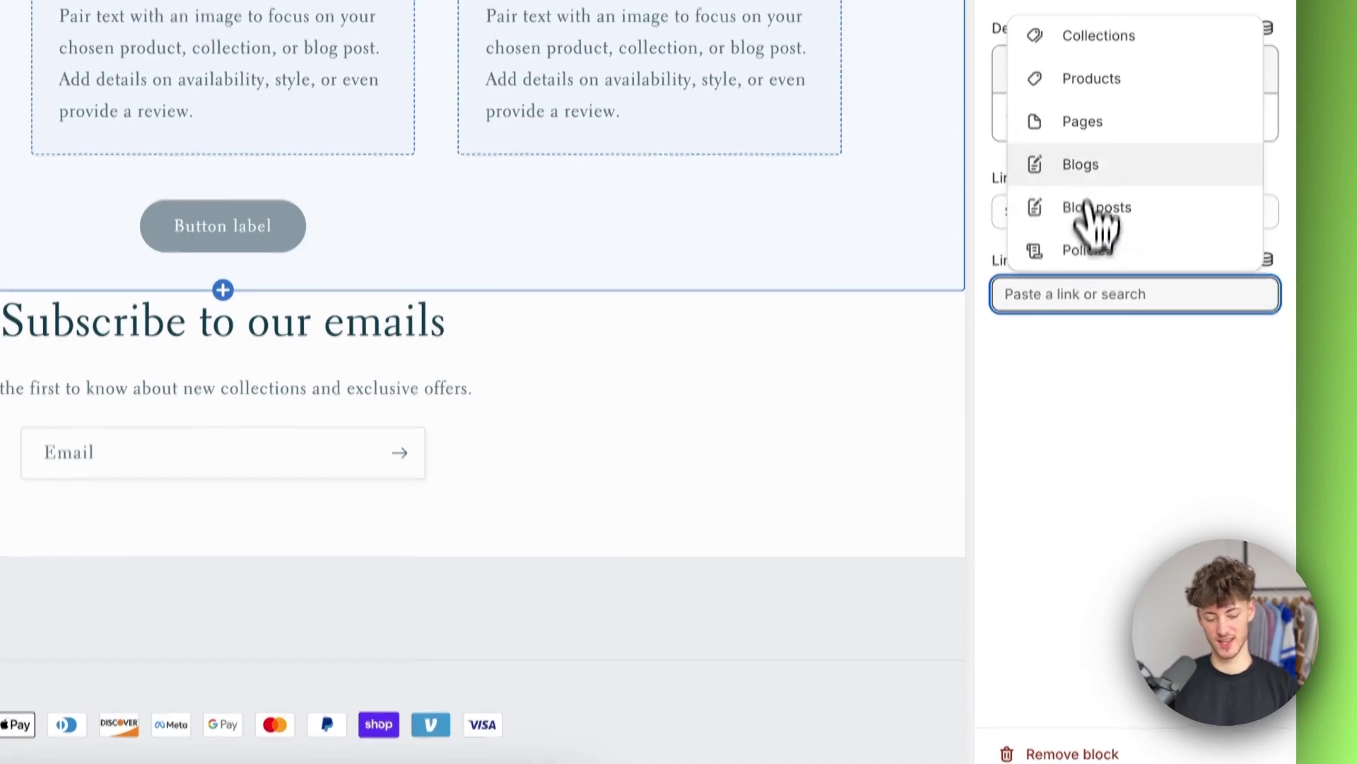
pyautogui.click(1103, 76)
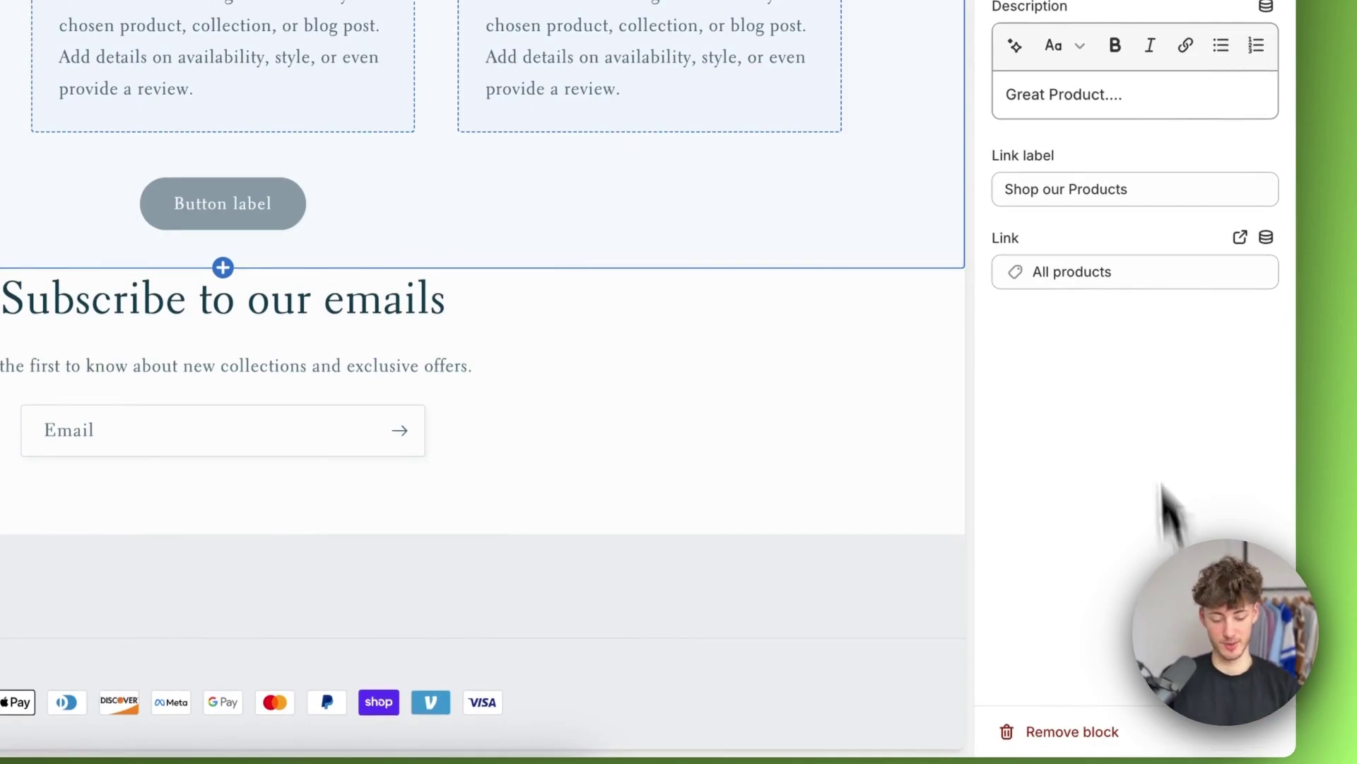
pyautogui.click(1142, 242)
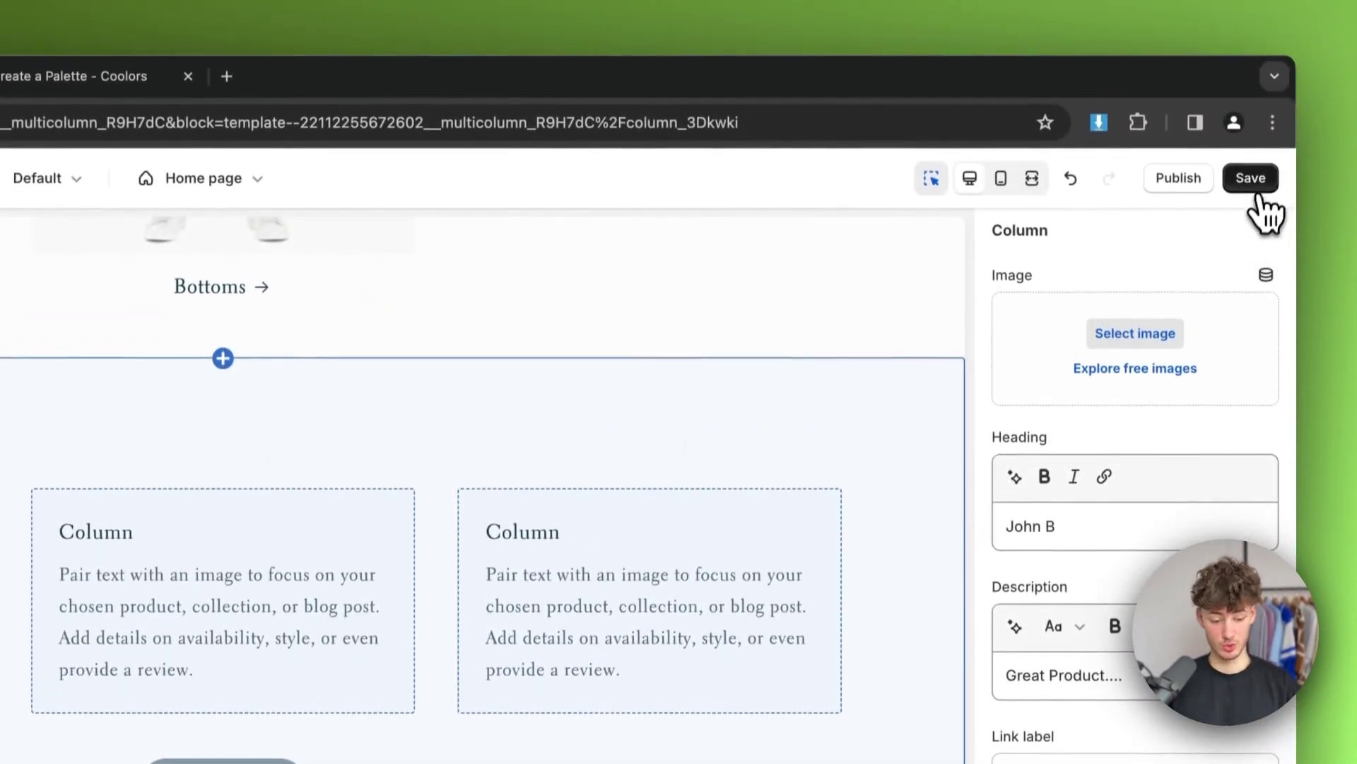
pyautogui.click(1253, 129)
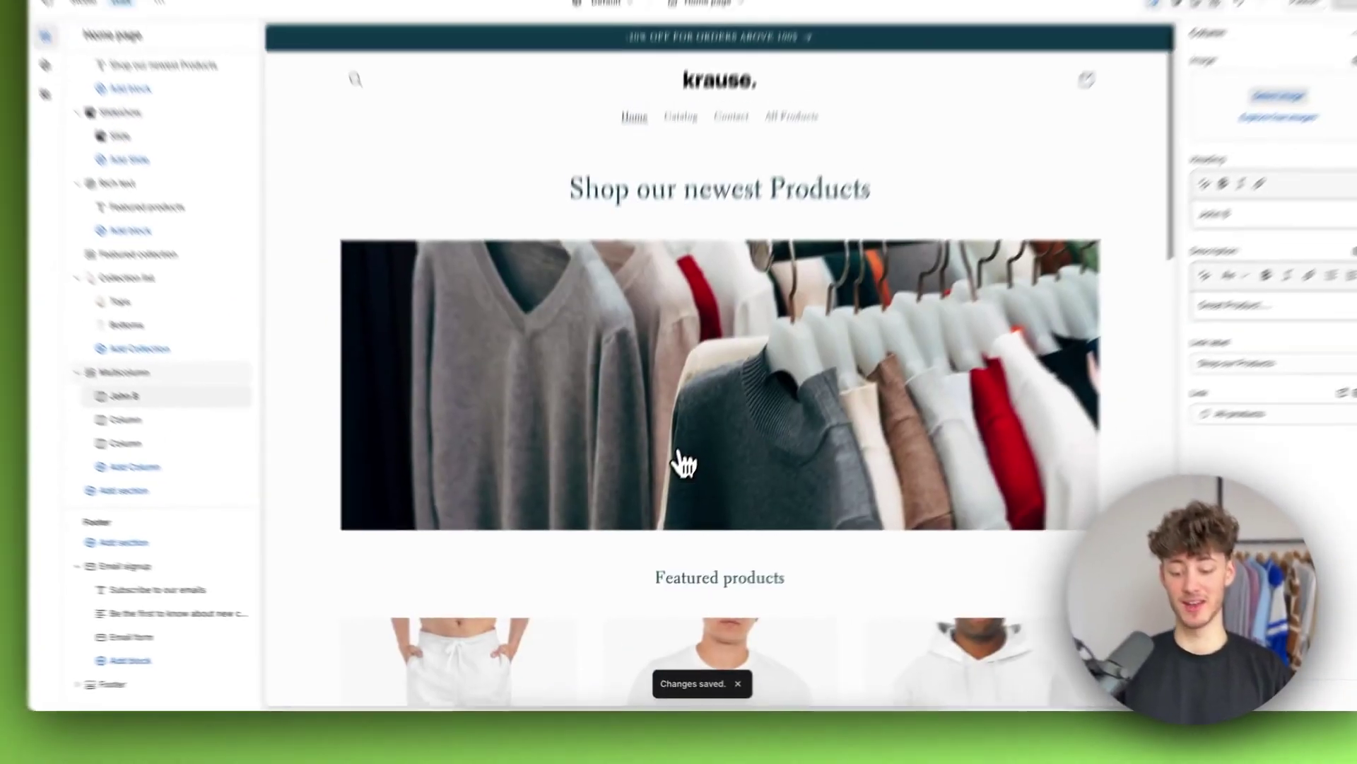
# - Switch the editor preview from the Home page to the Products > Default product template
pyautogui.scroll(-5, 679, 467)
pyautogui.scroll(8, 707, 339)
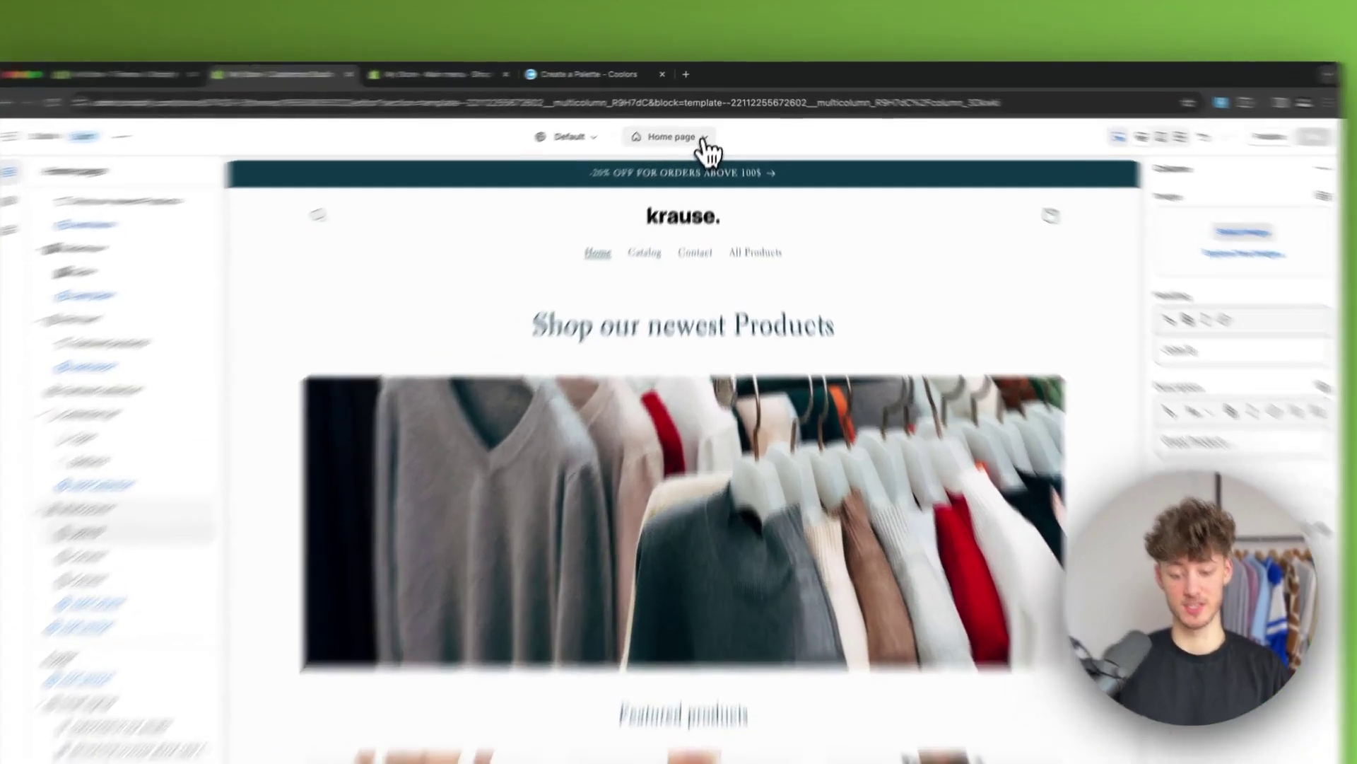
pyautogui.click(704, 124)
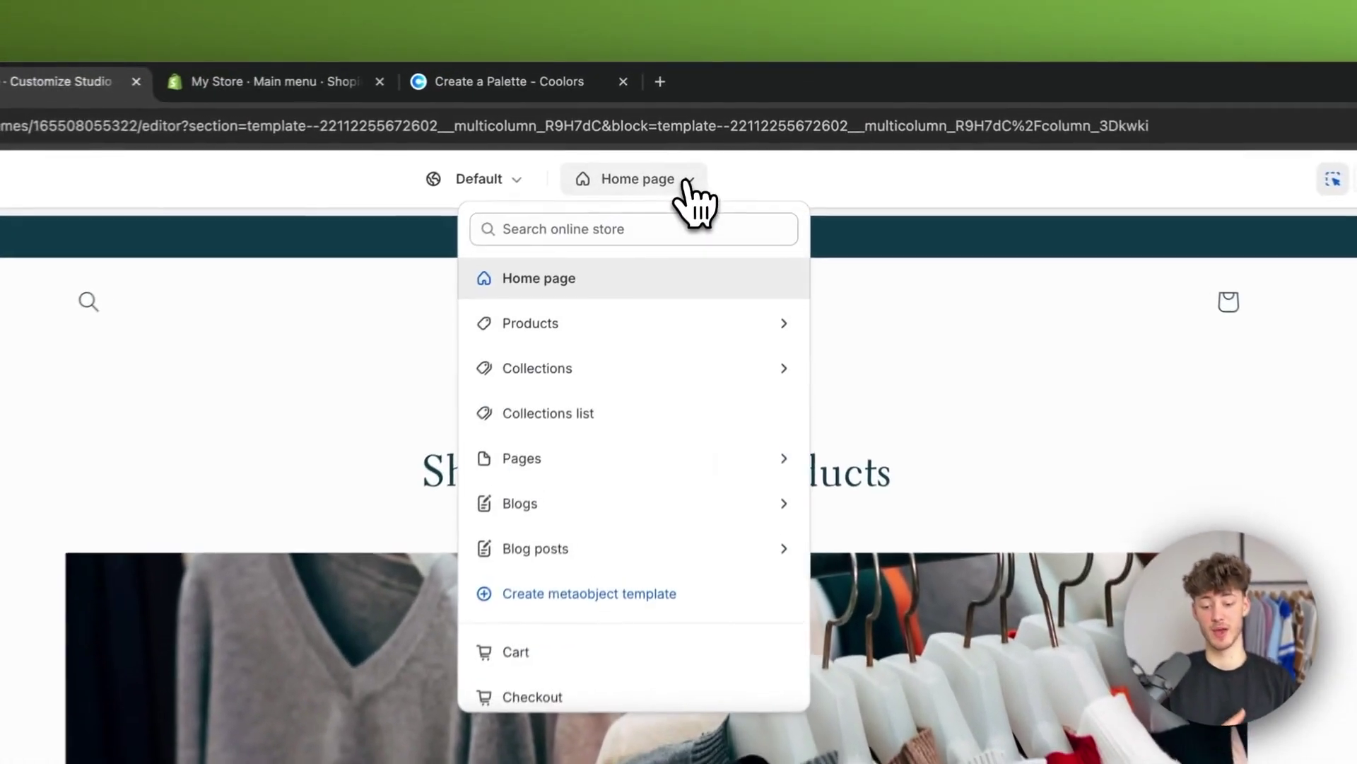
pyautogui.click(668, 347)
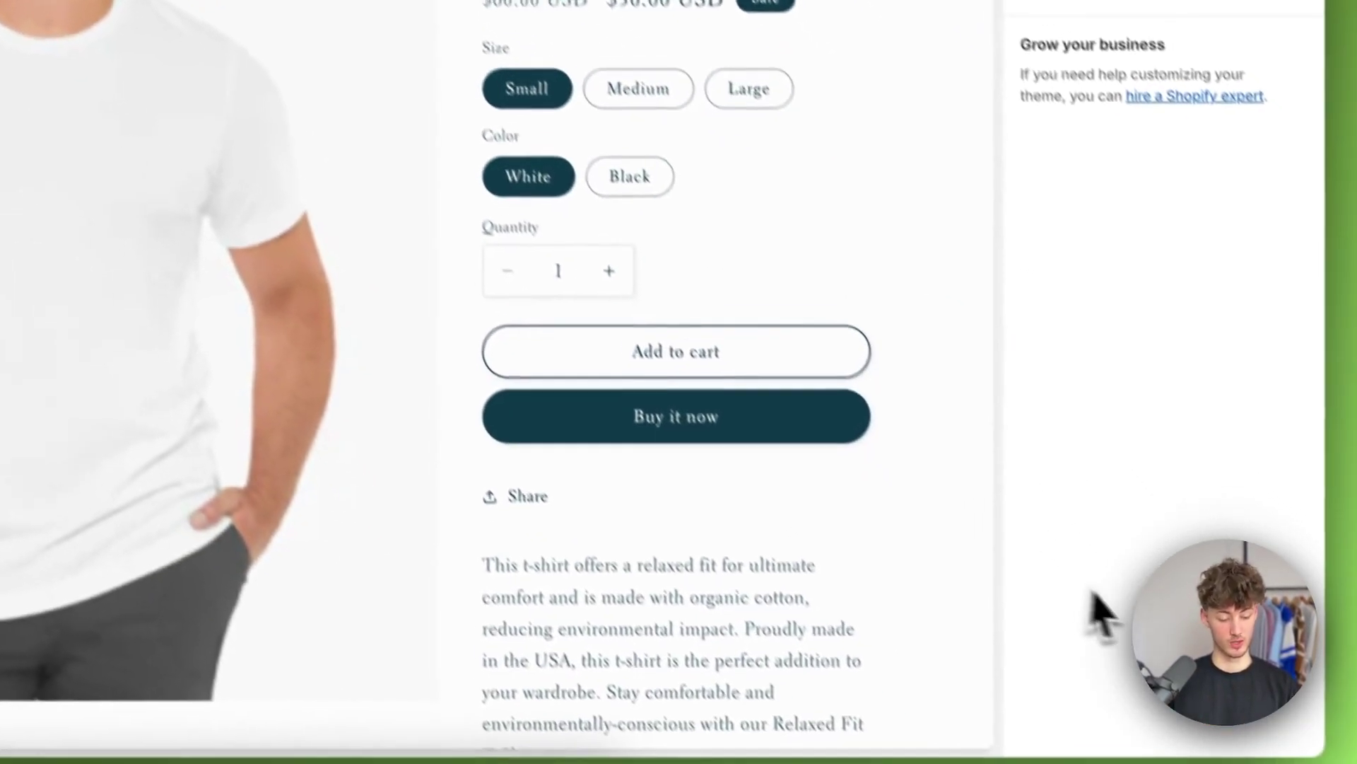
# - Open the section picker on the Default product template, below Product information
pyautogui.scroll(-5, 647, 269)
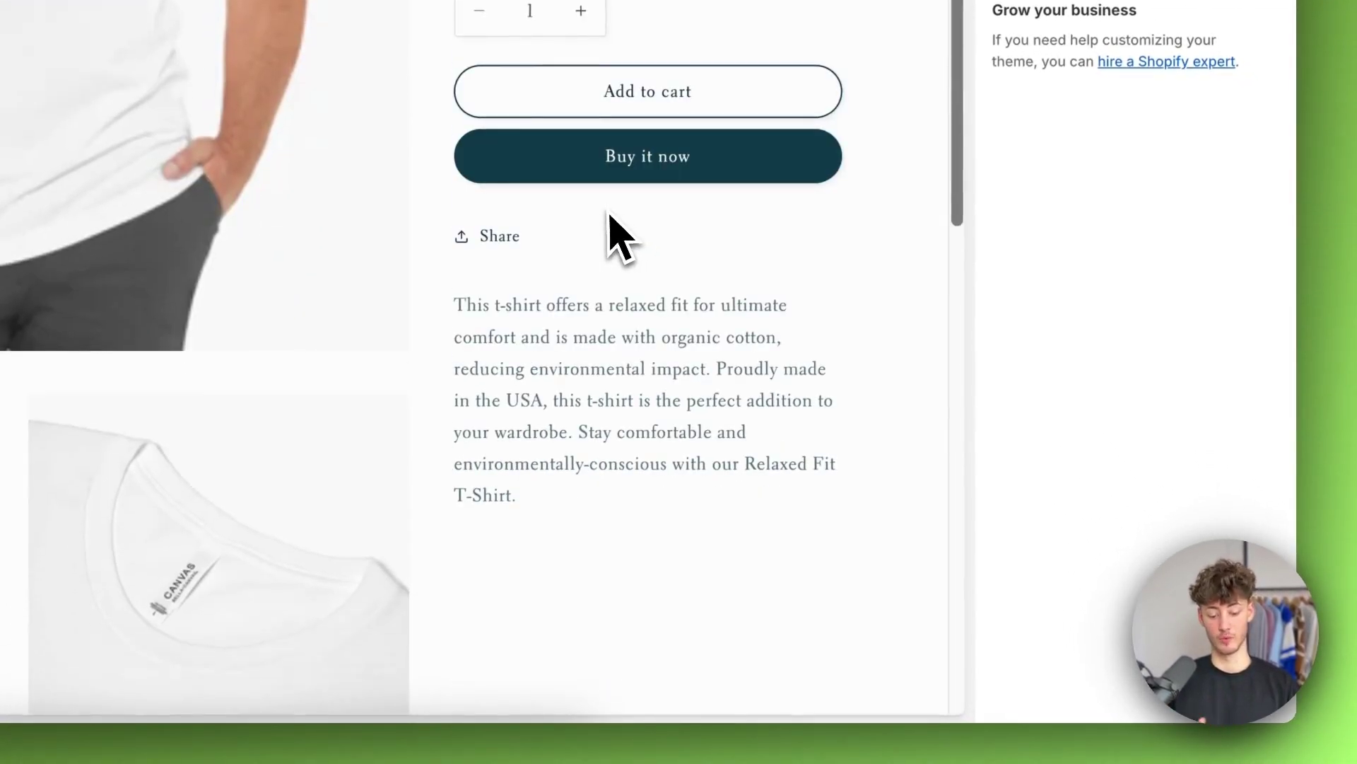
pyautogui.scroll(-7, 600, 424)
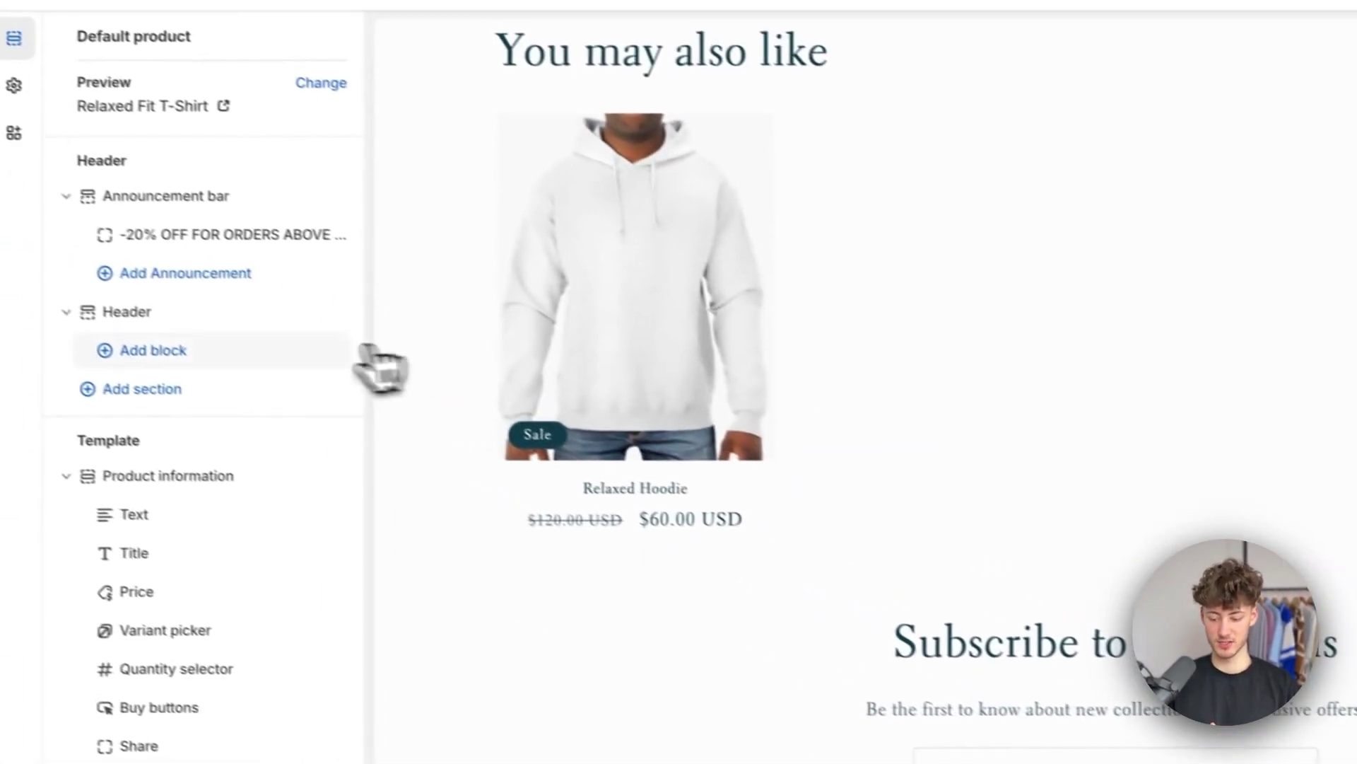
pyautogui.click(286, 559)
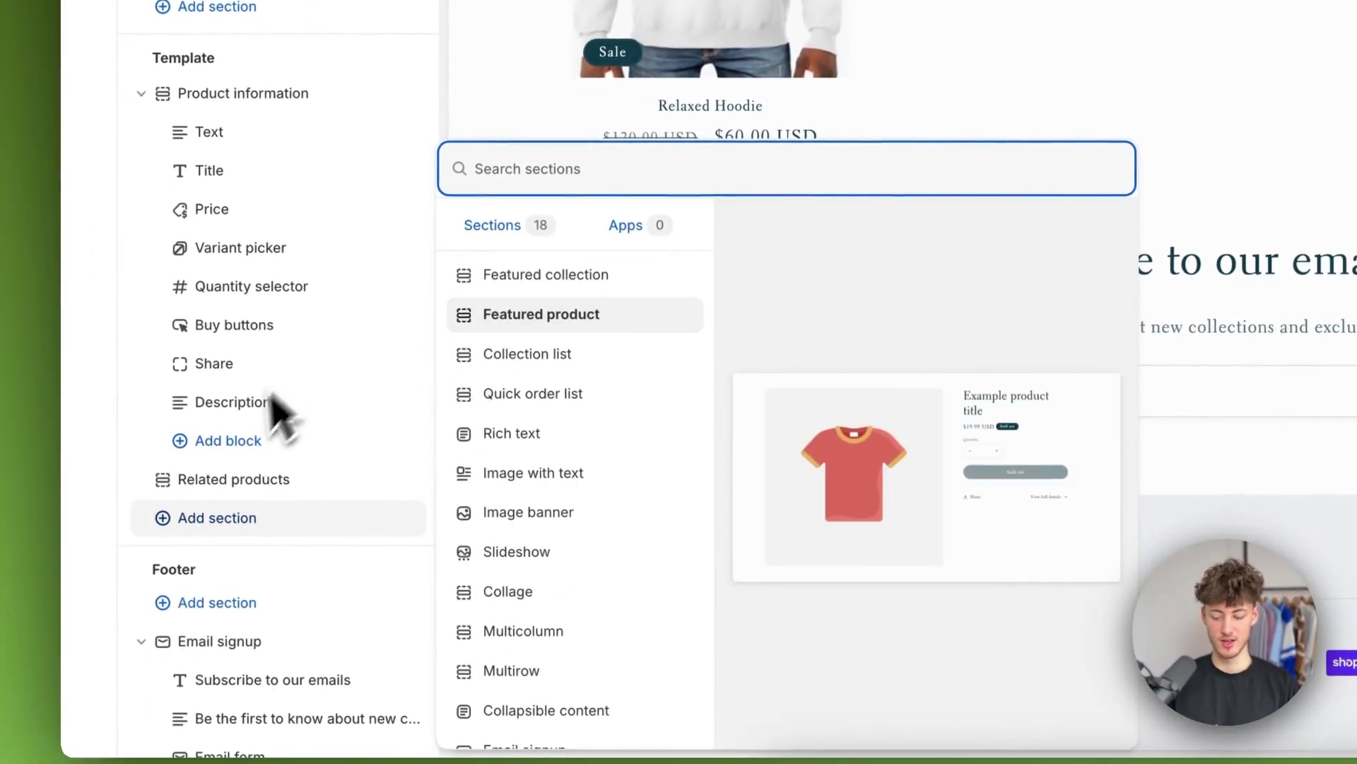
pyautogui.click(239, 459)
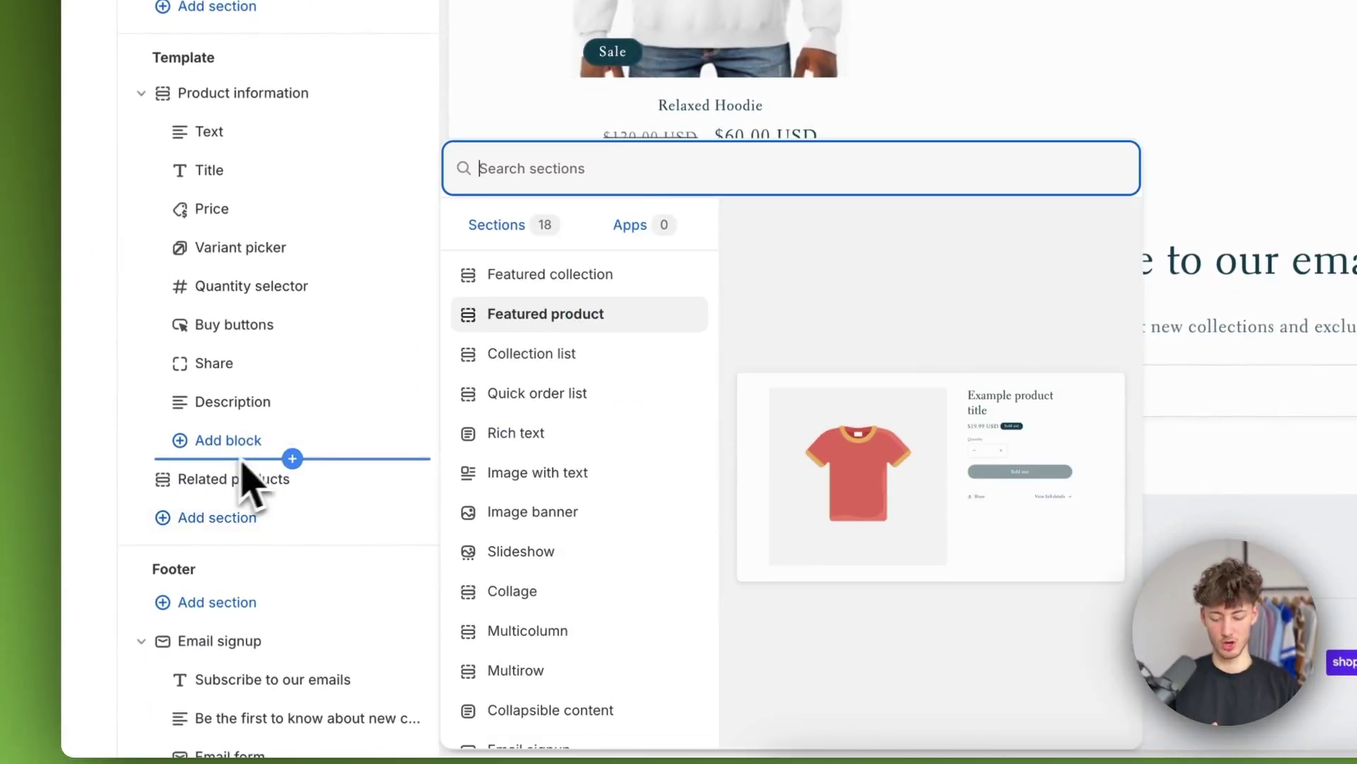